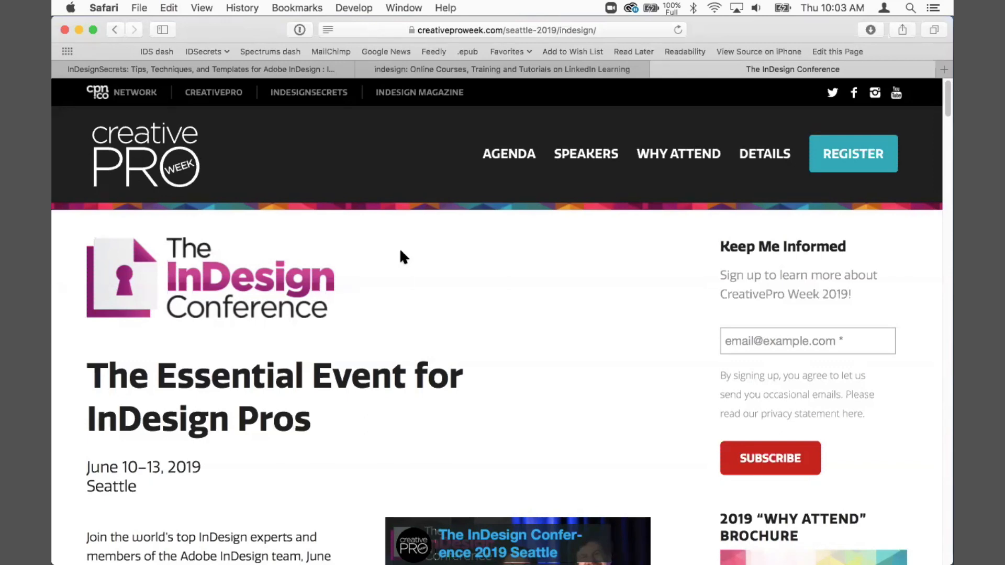
Step: Switch from the browser to InDesign
left_click(267, 70)
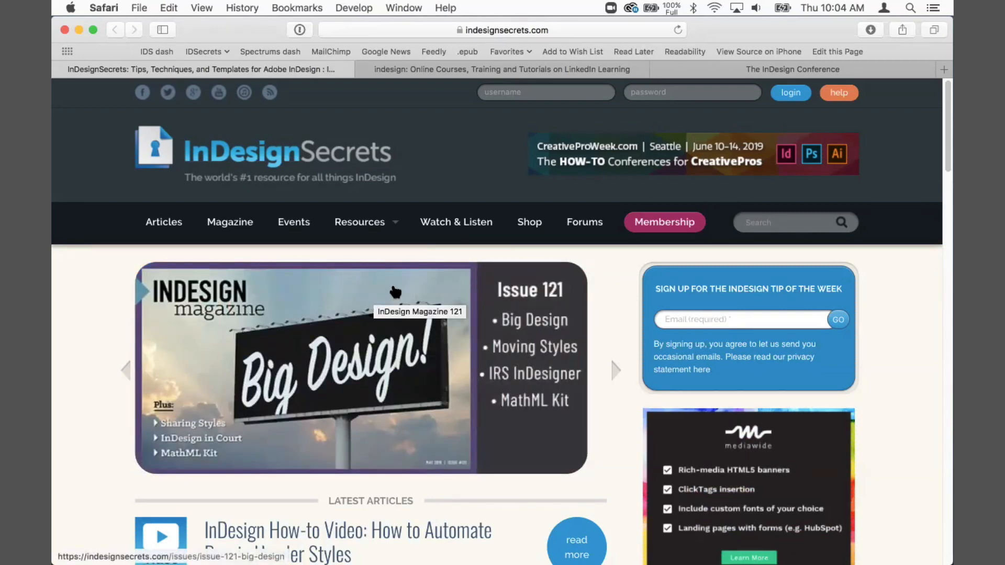
key("super+Tab")
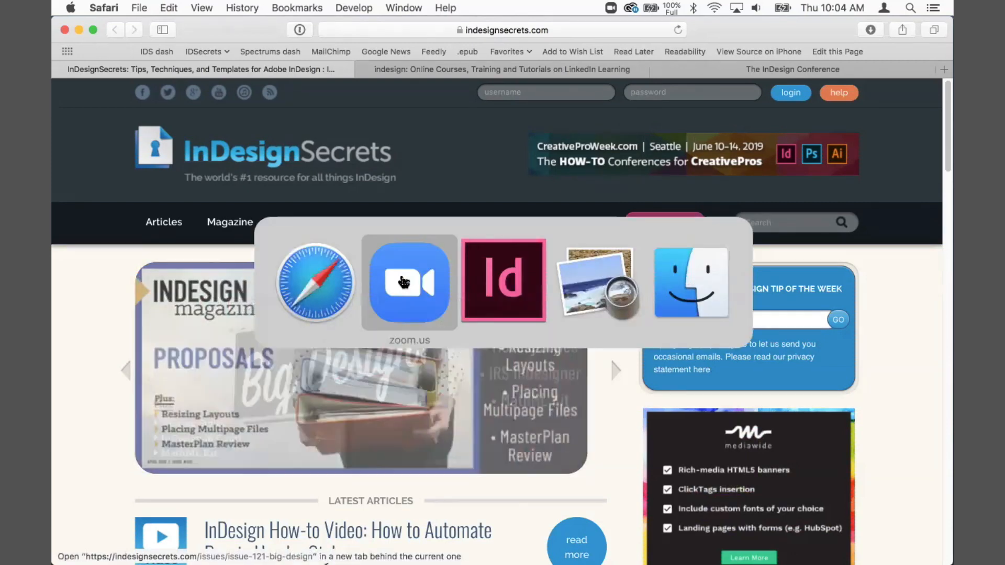
key("super+Tab")
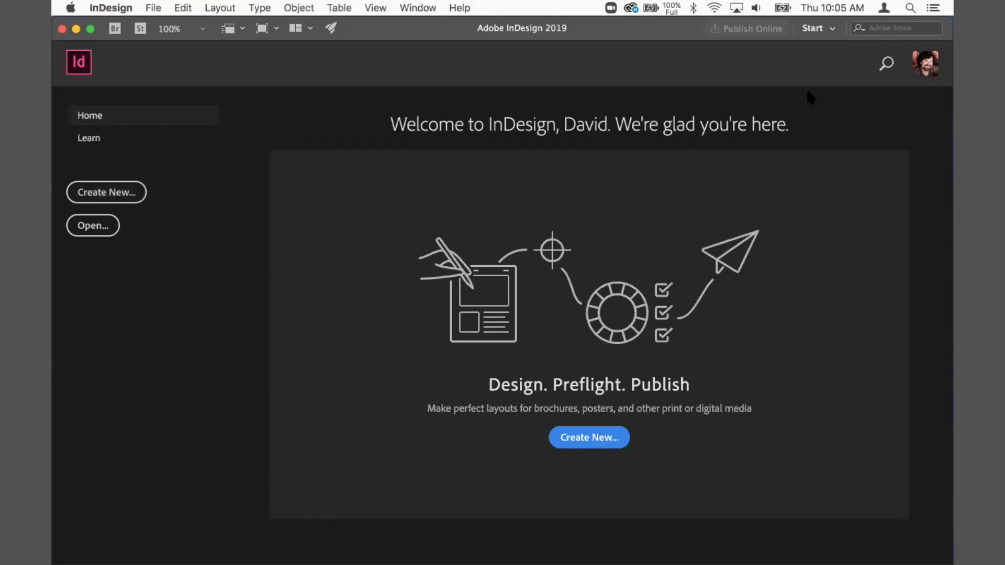
Step: Switch the workspace to Essentials and then back to Start
left_click(832, 30)
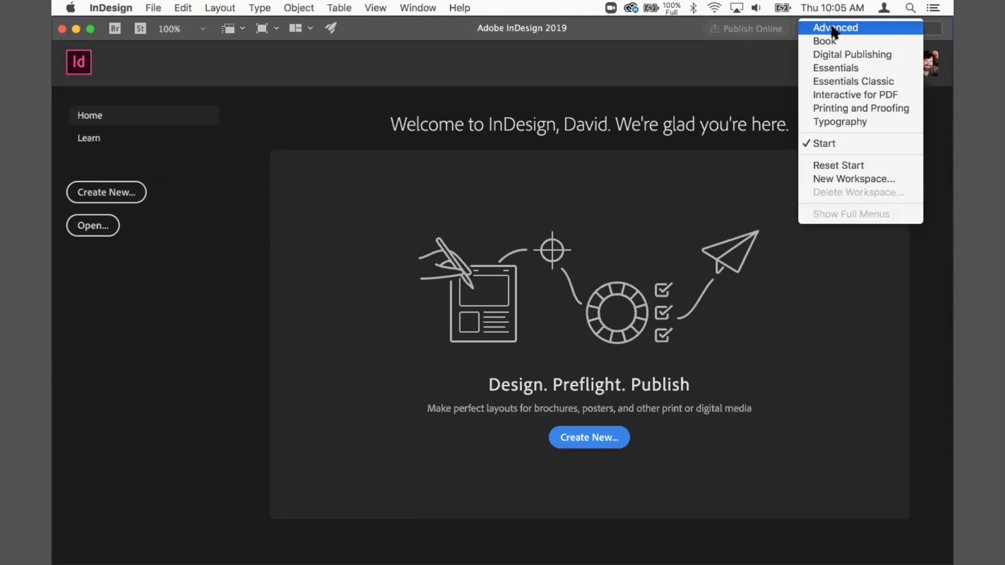
left_click(767, 52)
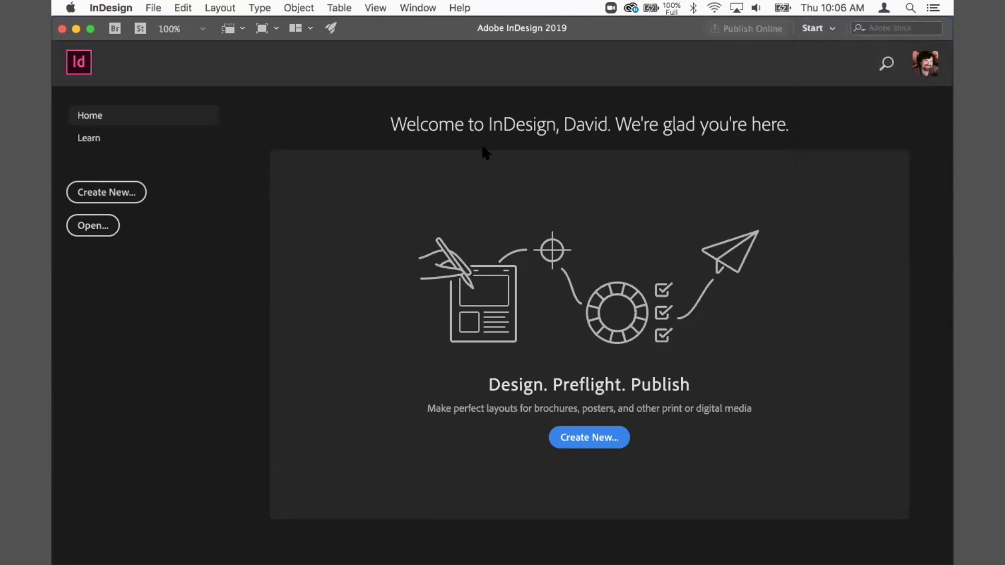
left_click(414, 6)
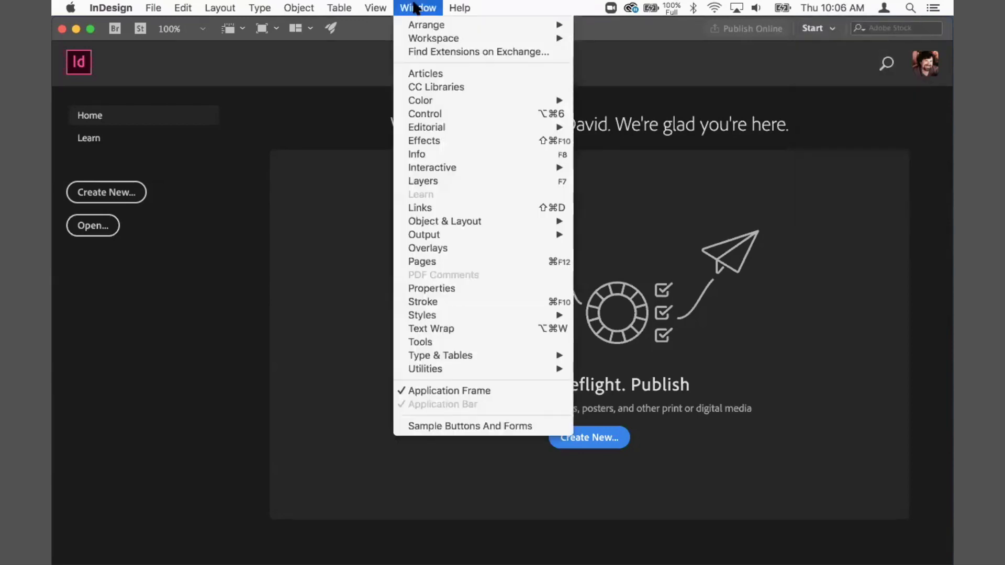
mouse_move(420, 40)
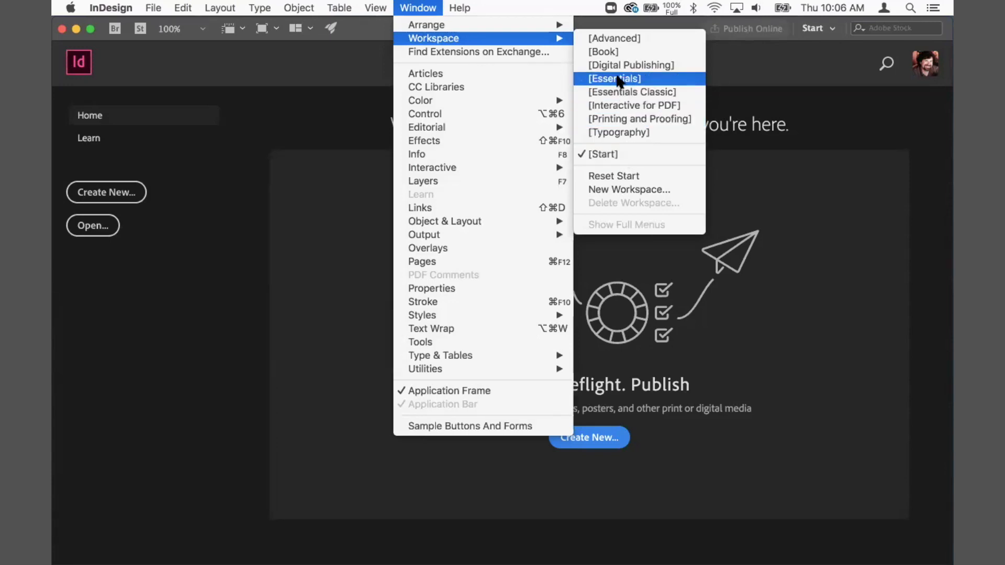
left_click(618, 78)
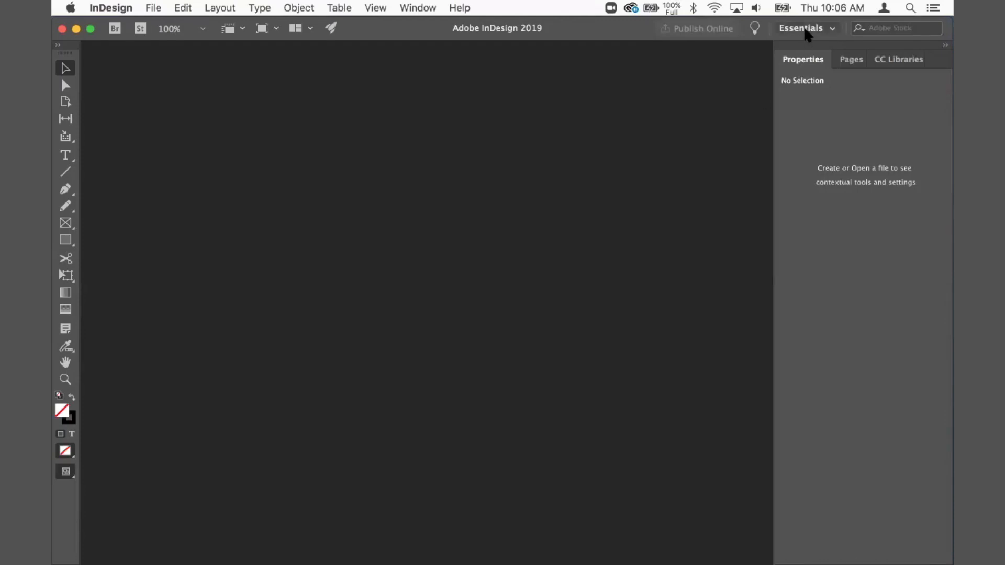
left_click(807, 30)
left_click(800, 142)
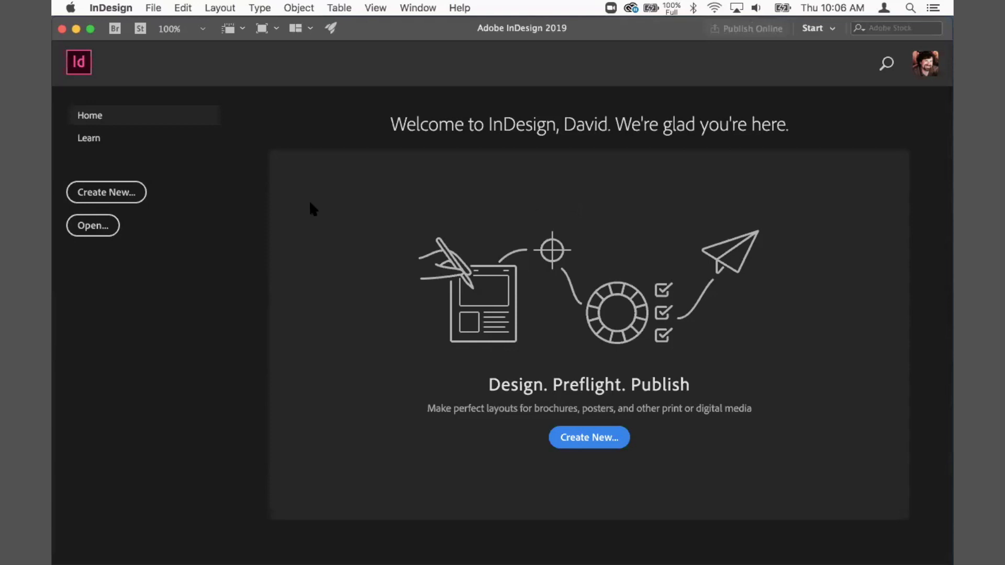
Step: Create a new document from the Letter print preset after browsing the Web and Mobile preset categories
left_click(93, 193)
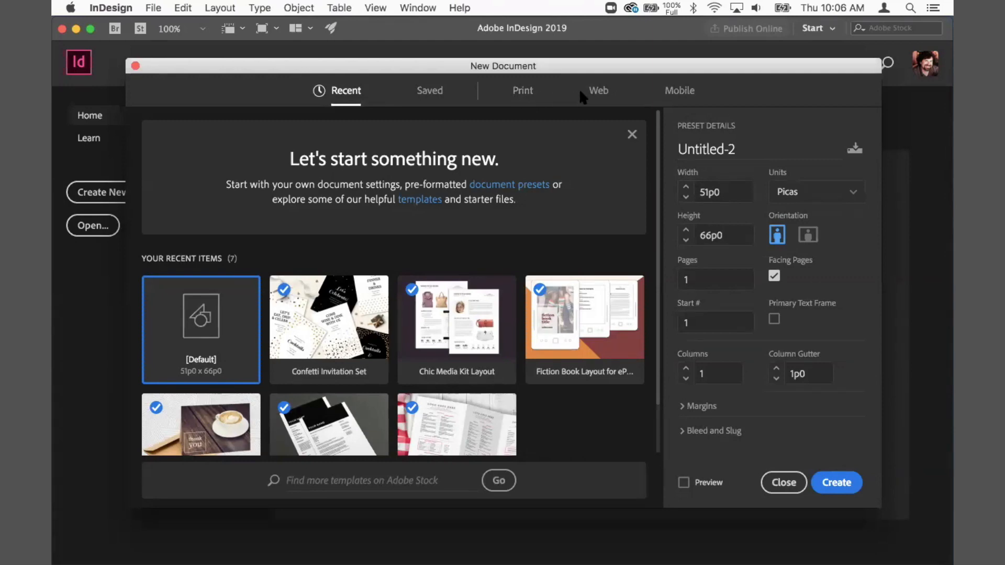
left_click(522, 95)
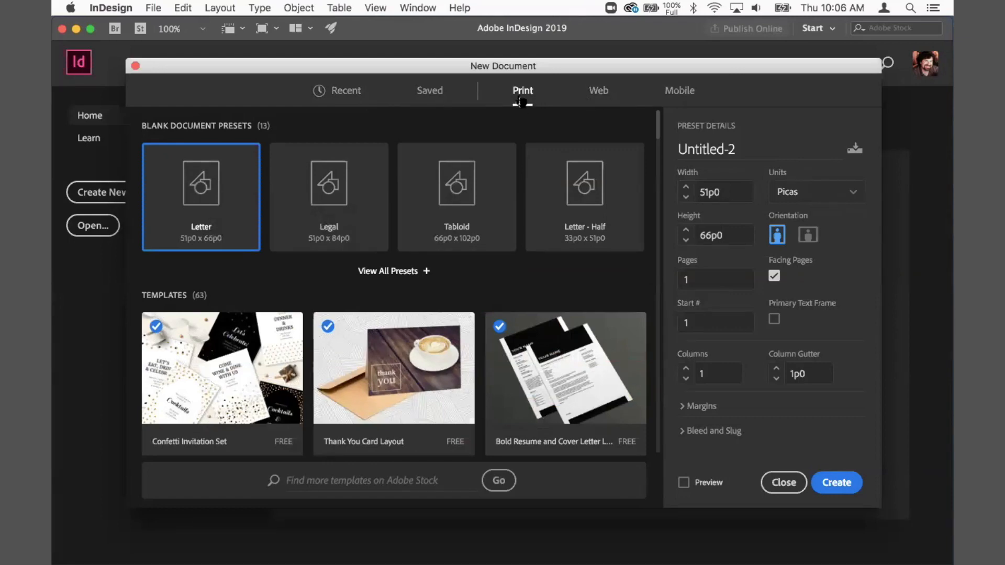
left_click(599, 99)
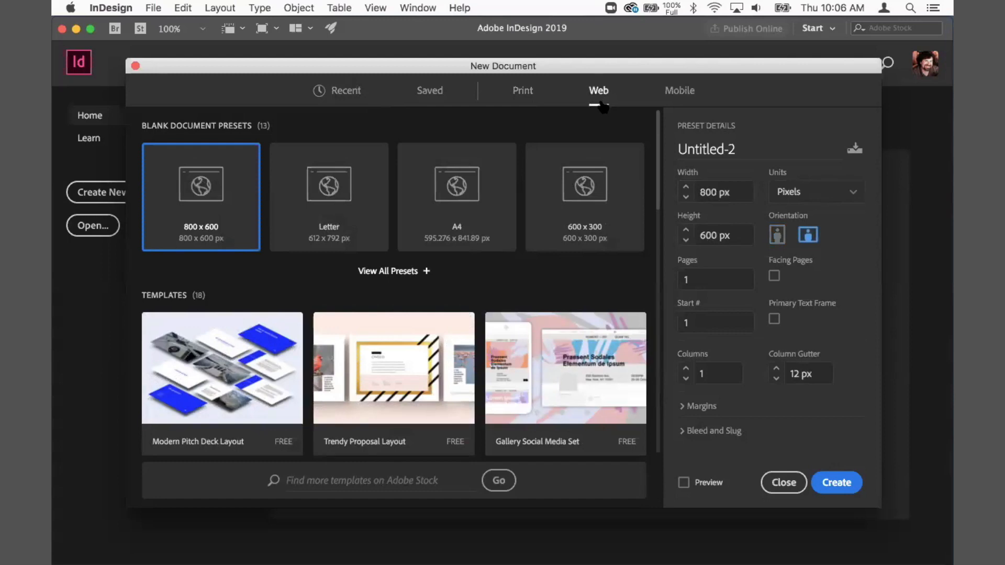
left_click(680, 98)
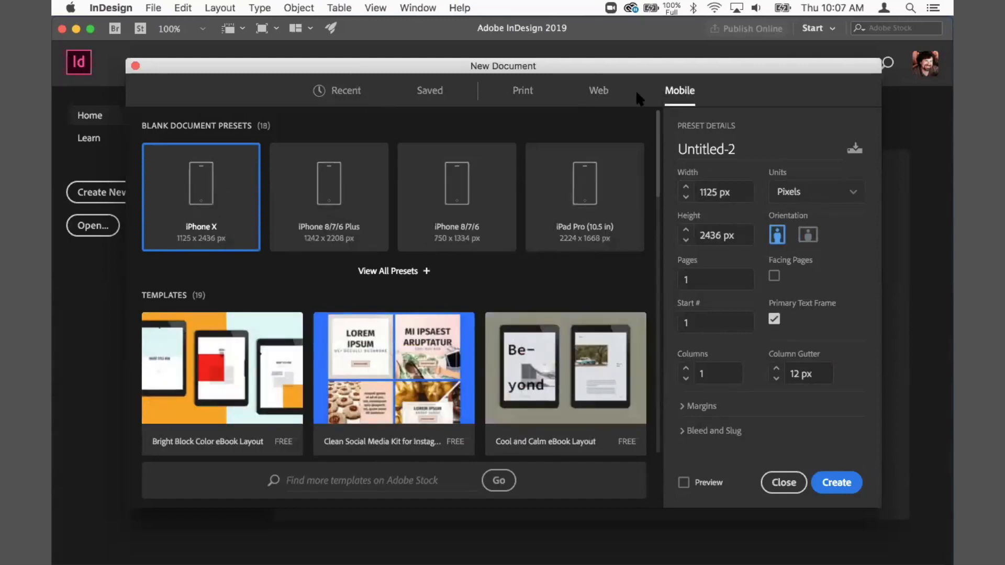
left_click(600, 97)
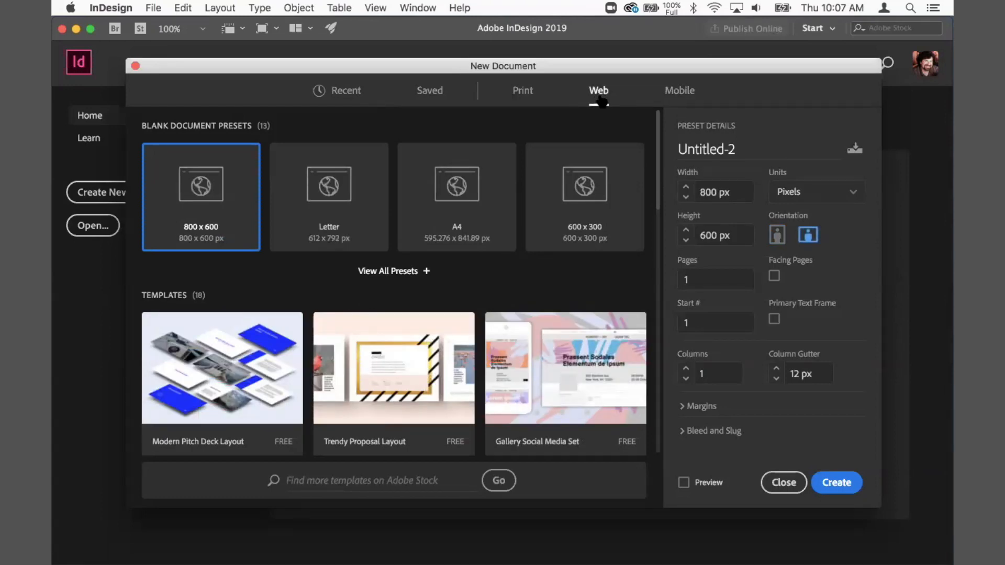
left_click(523, 98)
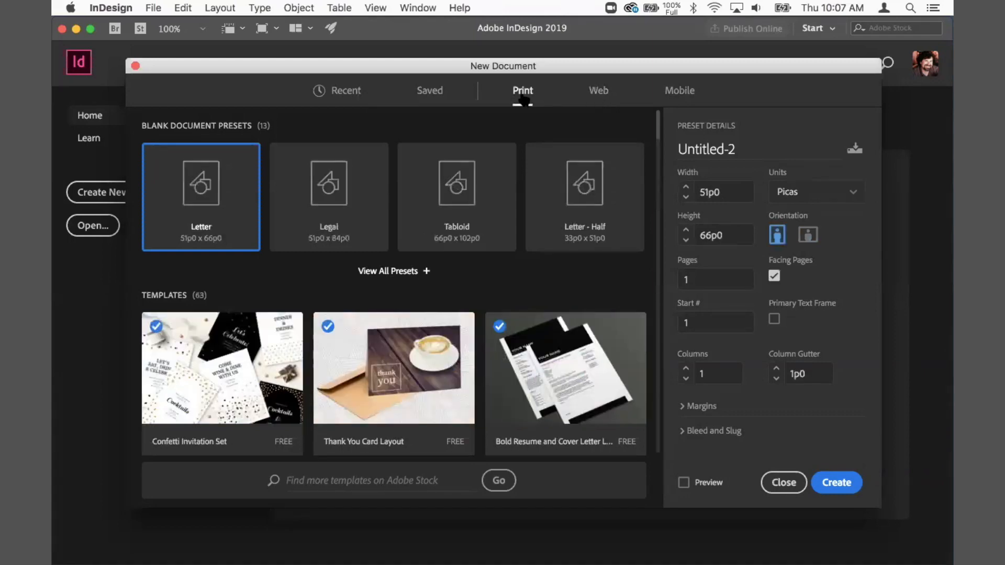
left_click(835, 481)
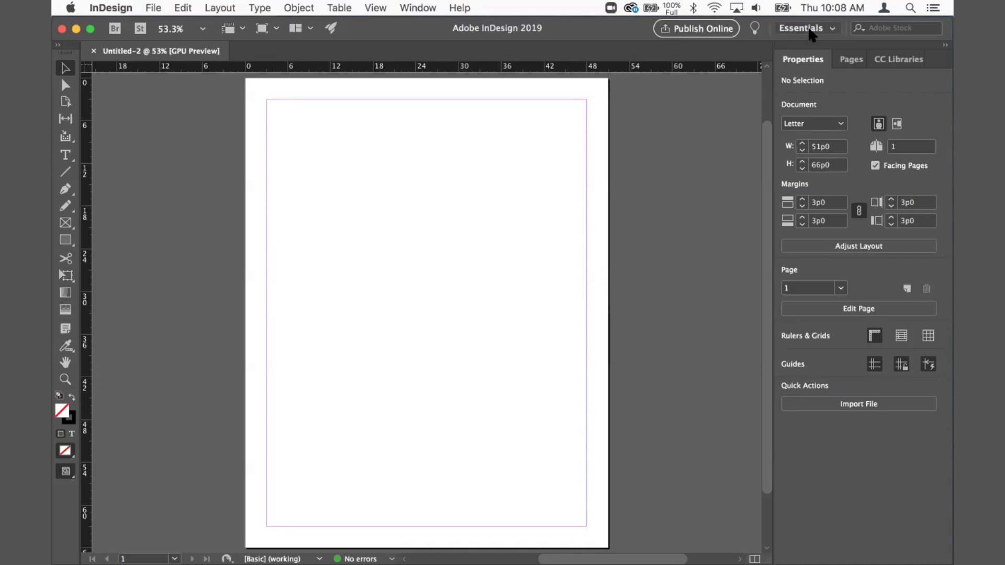
Step: Switch the workspace to Essentials Classic and reset it
left_click(809, 32)
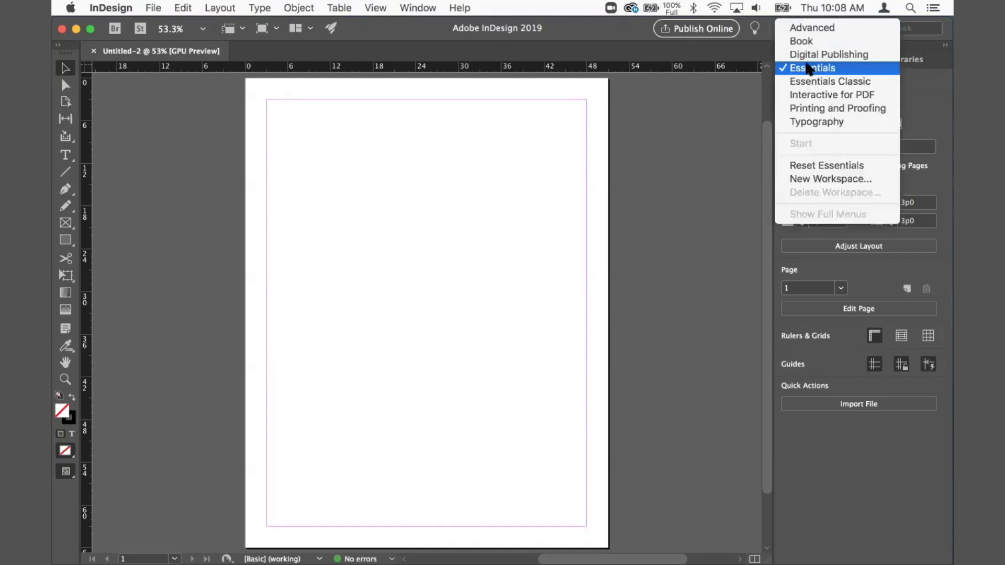
left_click(818, 82)
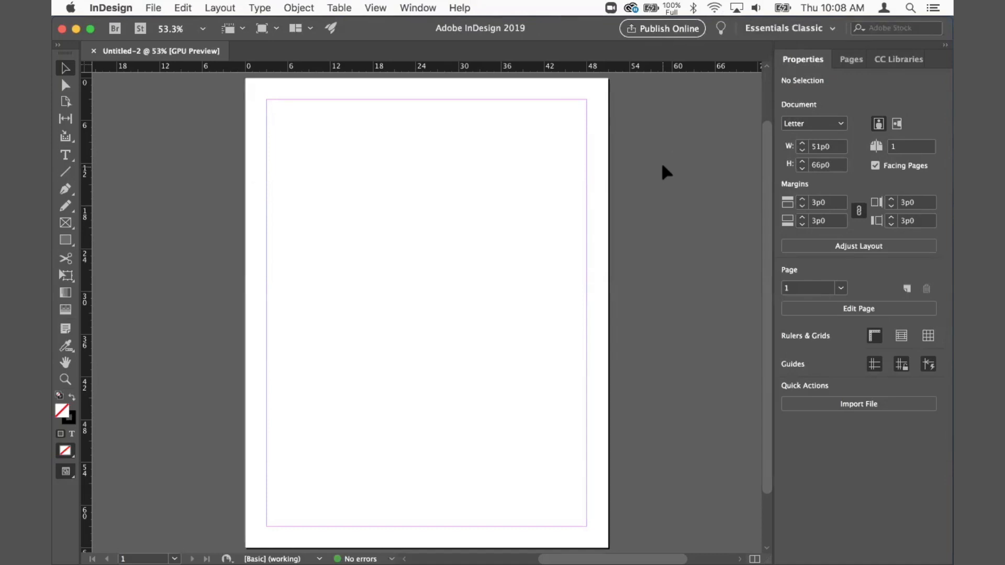
left_click(785, 29)
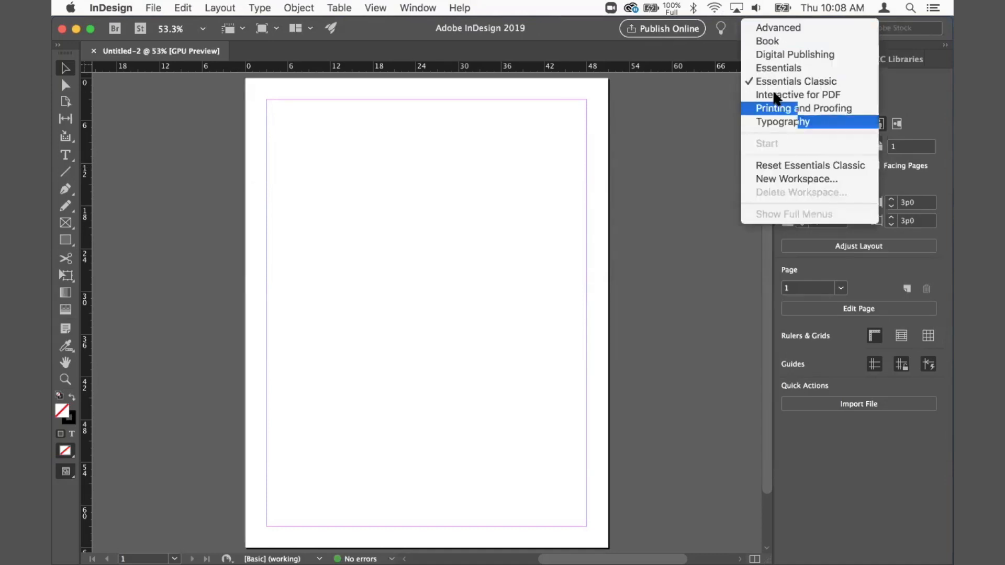
left_click(784, 165)
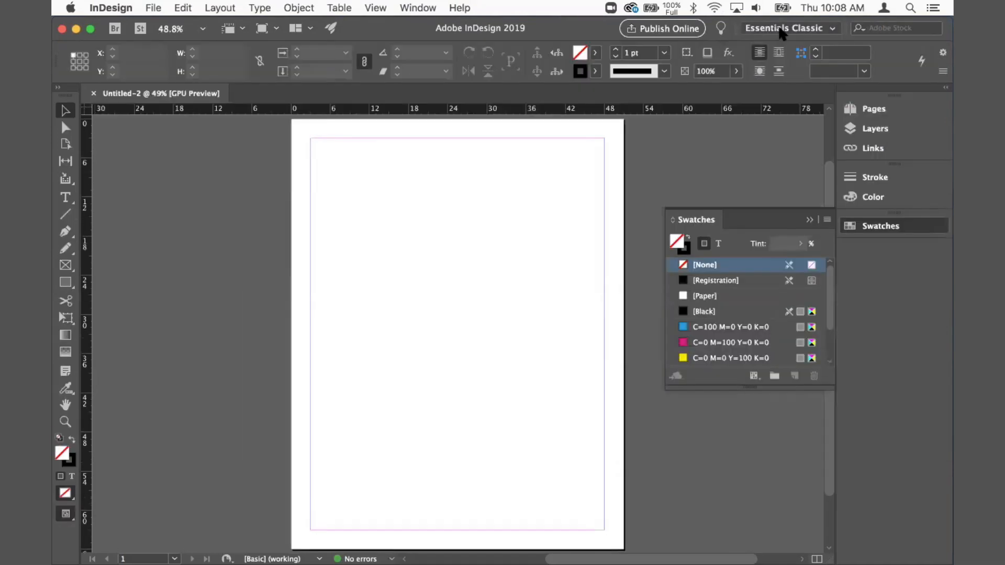
left_click(780, 30)
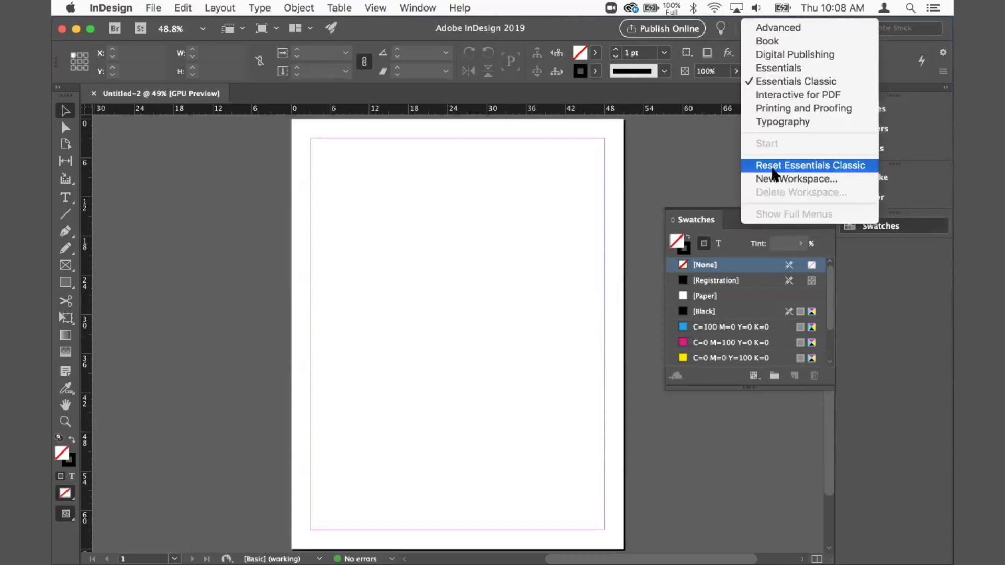
left_click(839, 166)
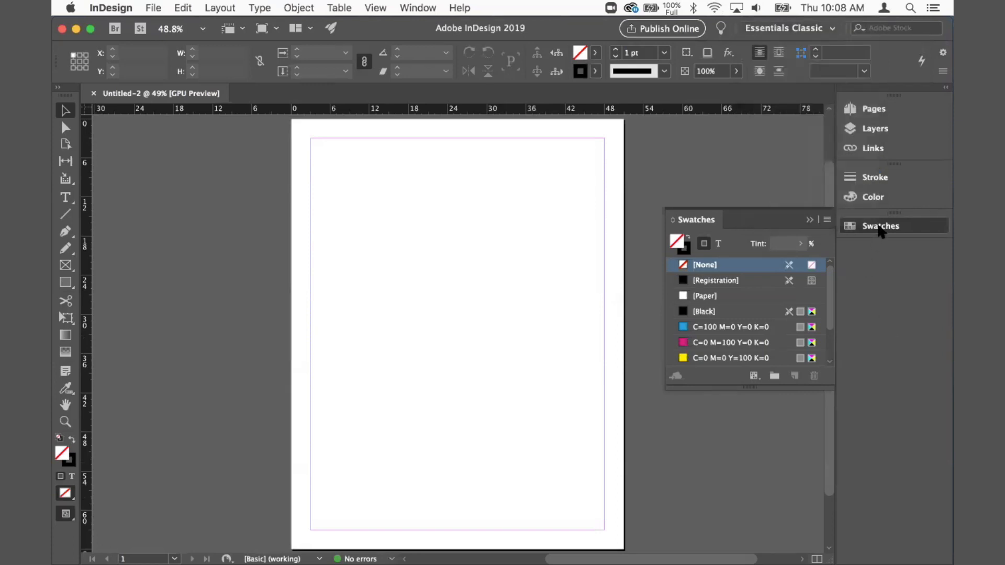
Step: Collapse the floating Swatches panel back into the panel dock
left_click(881, 230)
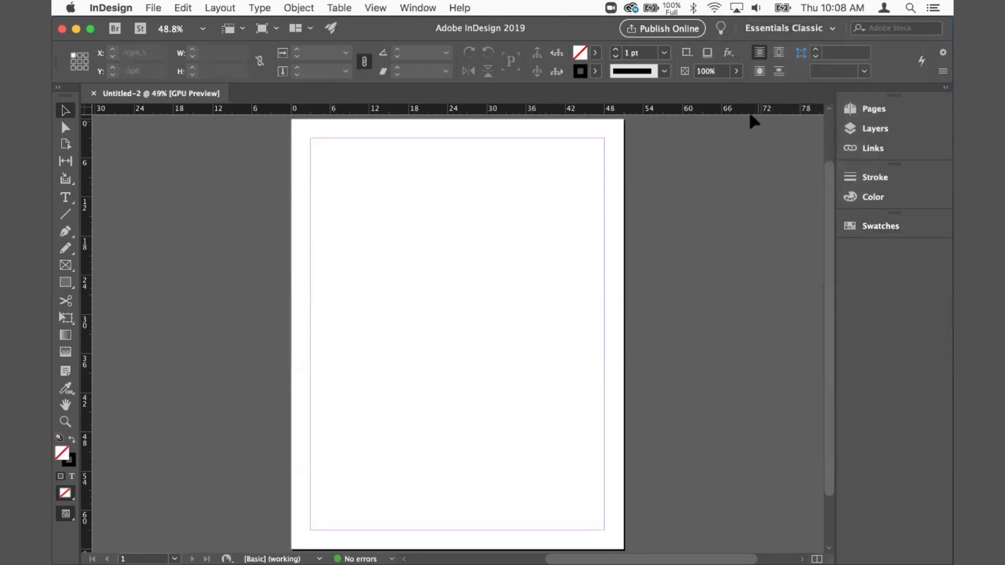
left_click(769, 29)
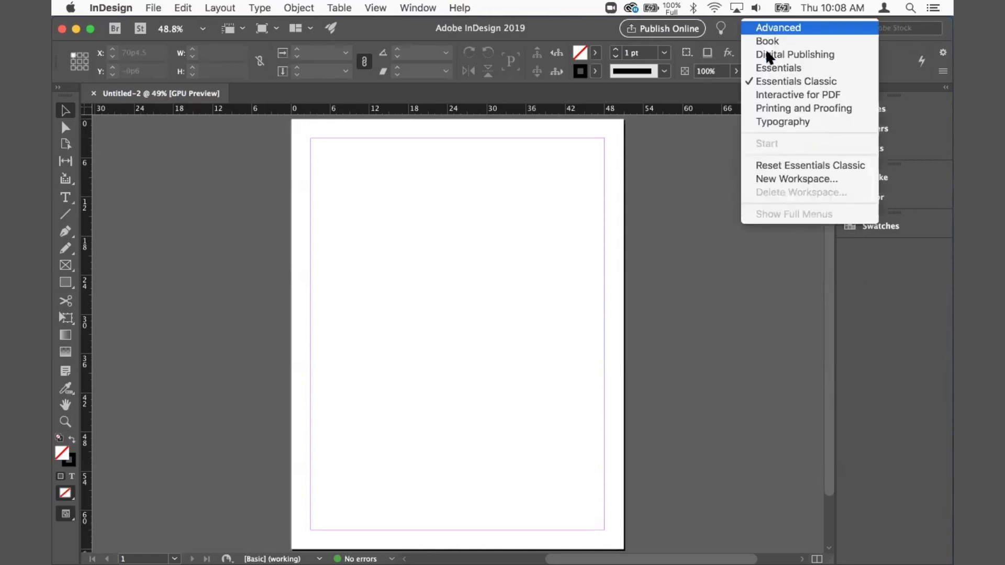
left_click(651, 203)
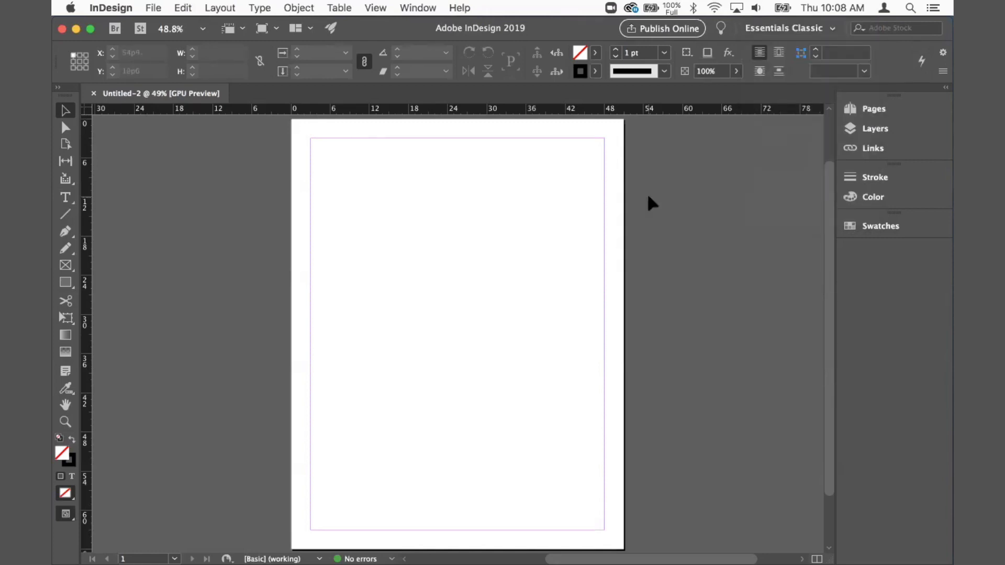
Step: Open and close the Pages, Layers and Links panels from the dock
left_click(878, 110)
left_click(880, 129)
left_click(877, 132)
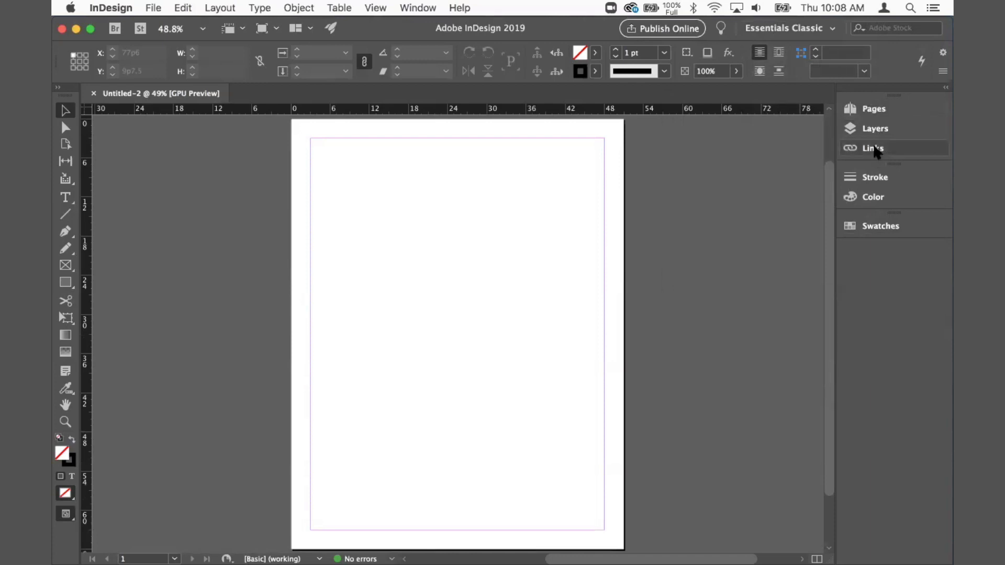
left_click(874, 150)
left_click(874, 149)
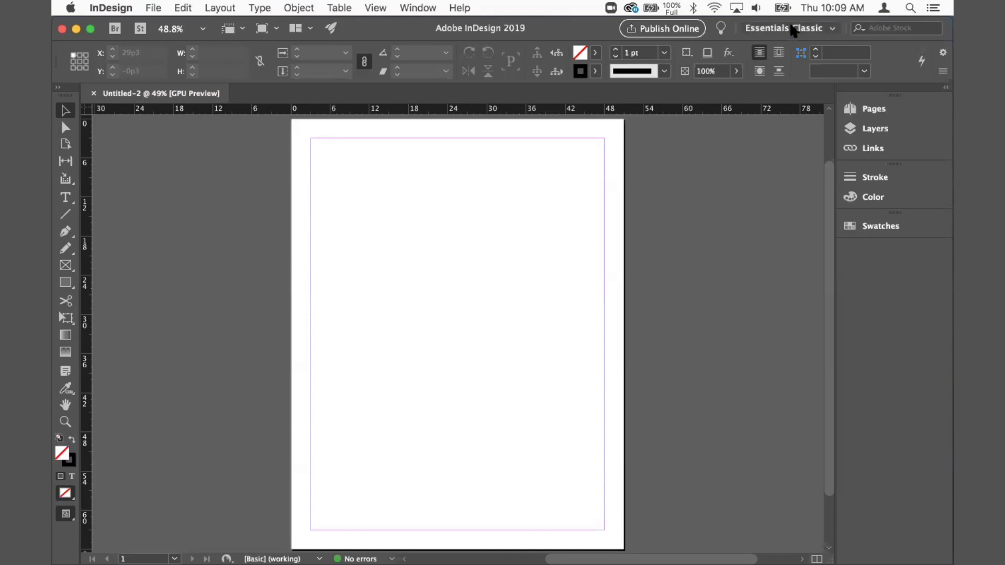
Step: Switch the workspace to Advanced
left_click(792, 30)
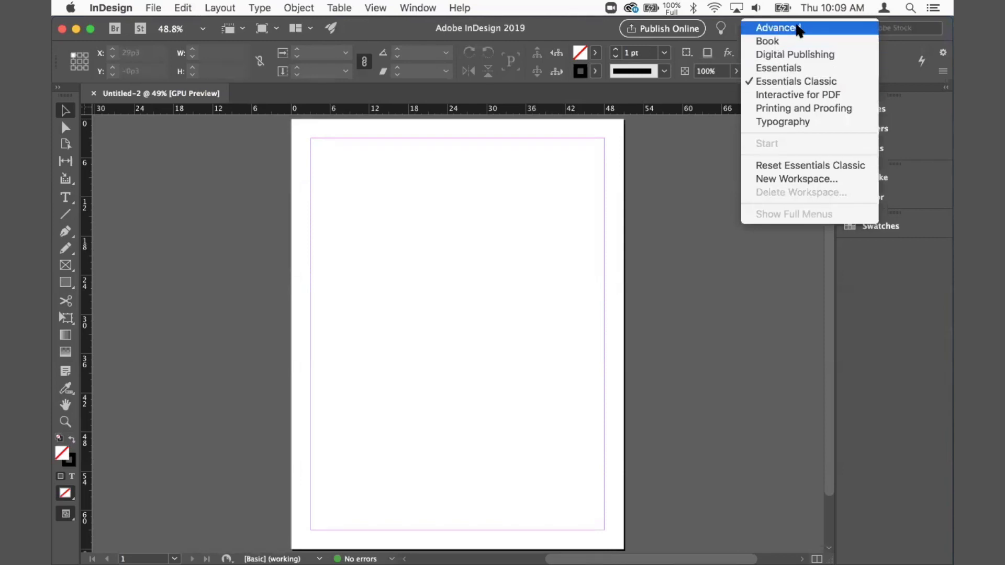
left_click(778, 28)
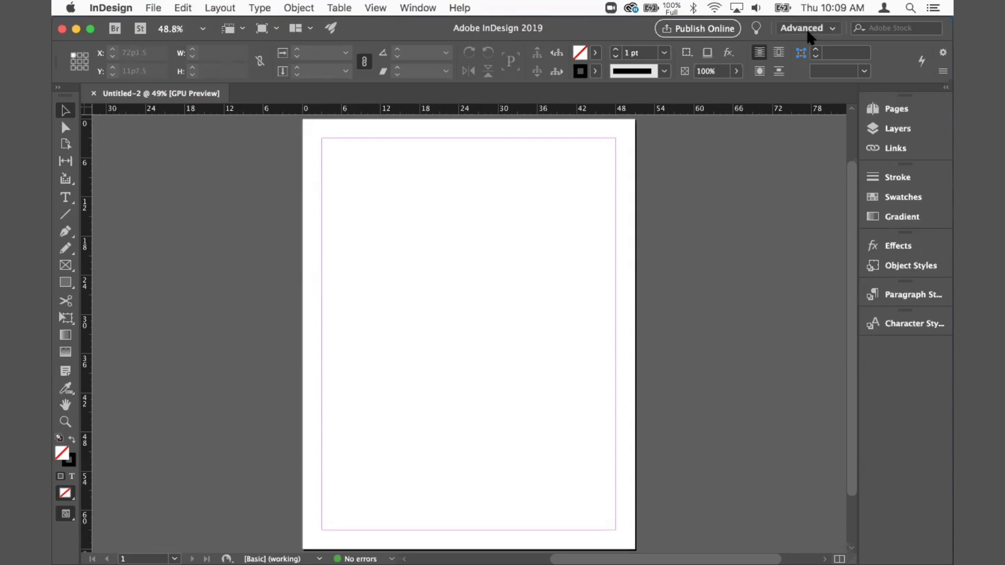
Step: Open the Properties panel, float it over the page, and dock it beside the panel dock
left_click(419, 7)
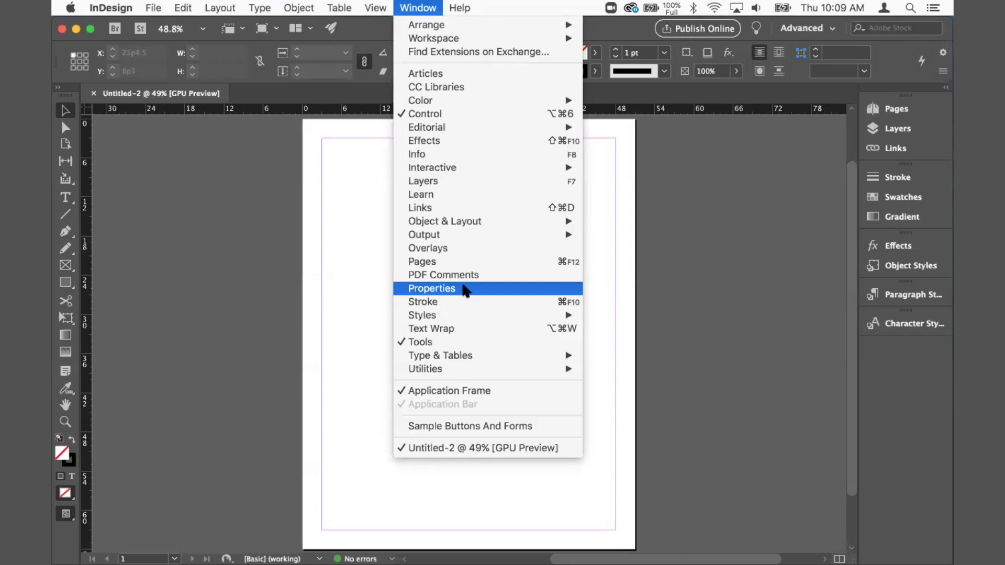
left_click(455, 287)
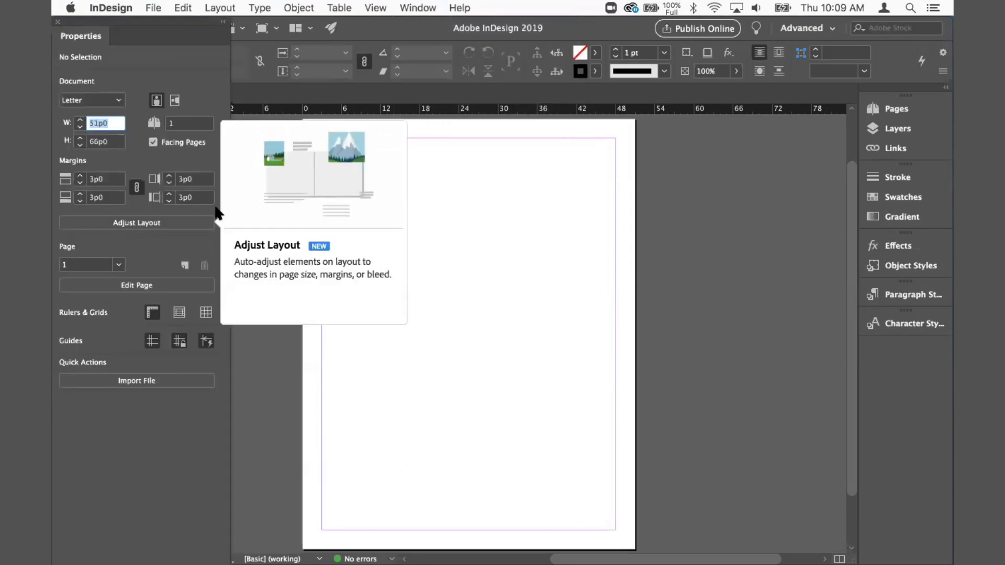
left_click_drag(124, 19, 333, 91)
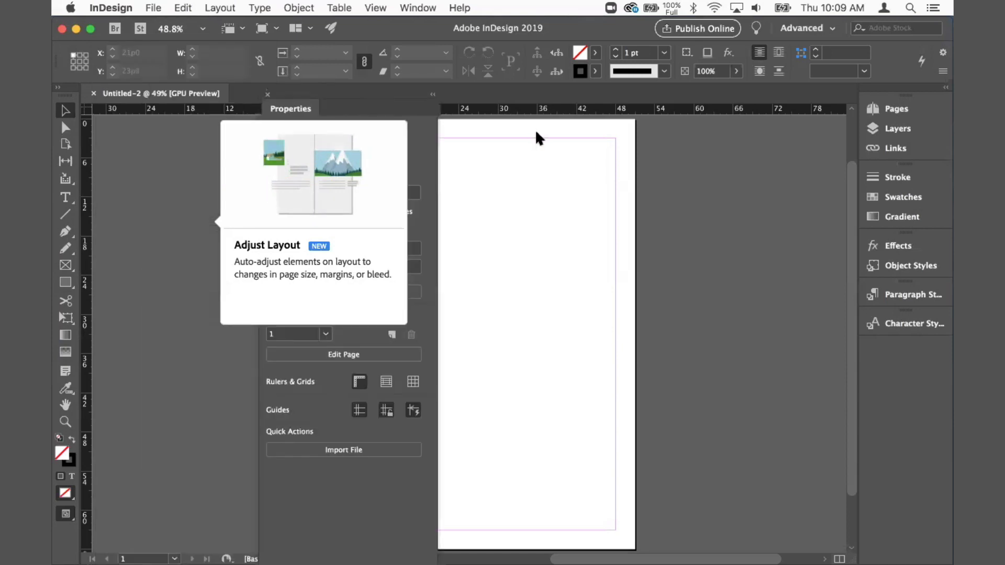
left_click_drag(535, 129, 572, 159)
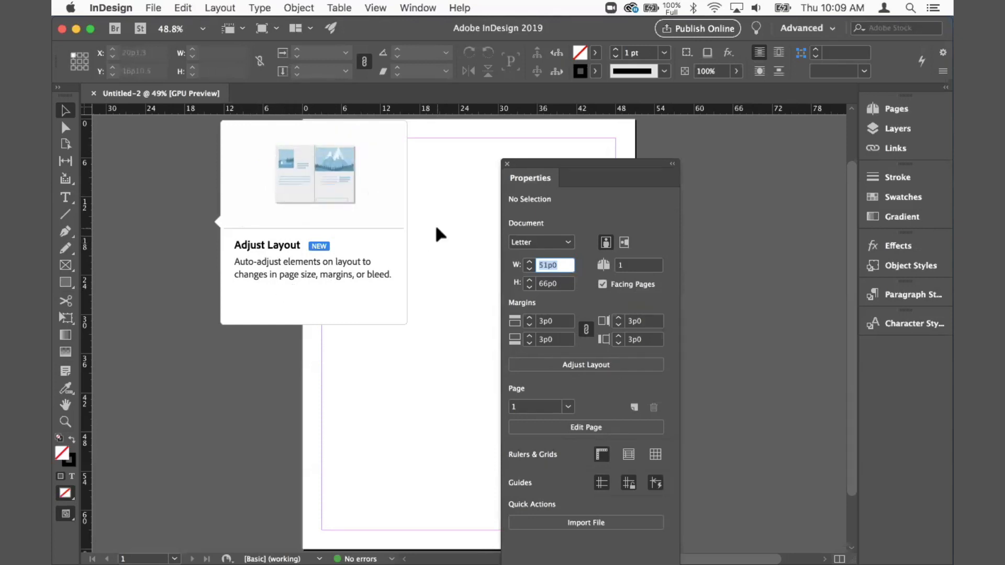
left_click(401, 240)
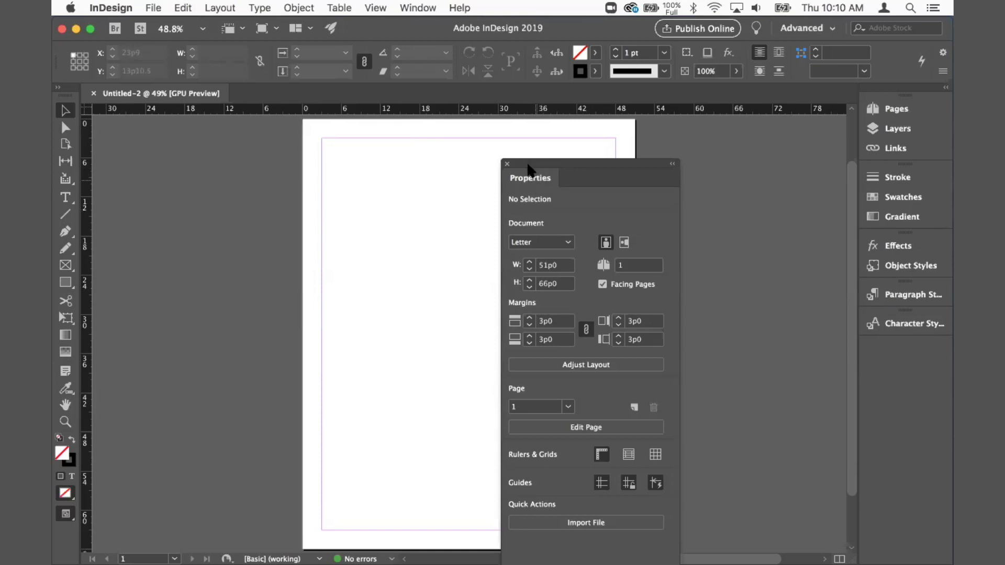
left_click_drag(534, 163, 945, 118)
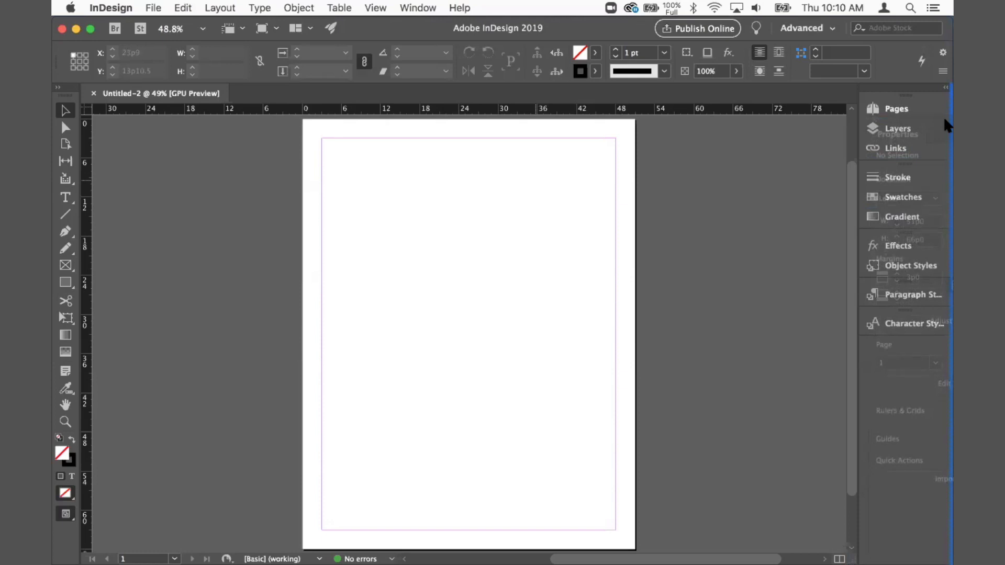
Step: Open the Info panel and dock it at the bottom of the panel dock
left_click_drag(944, 119, 944, 120)
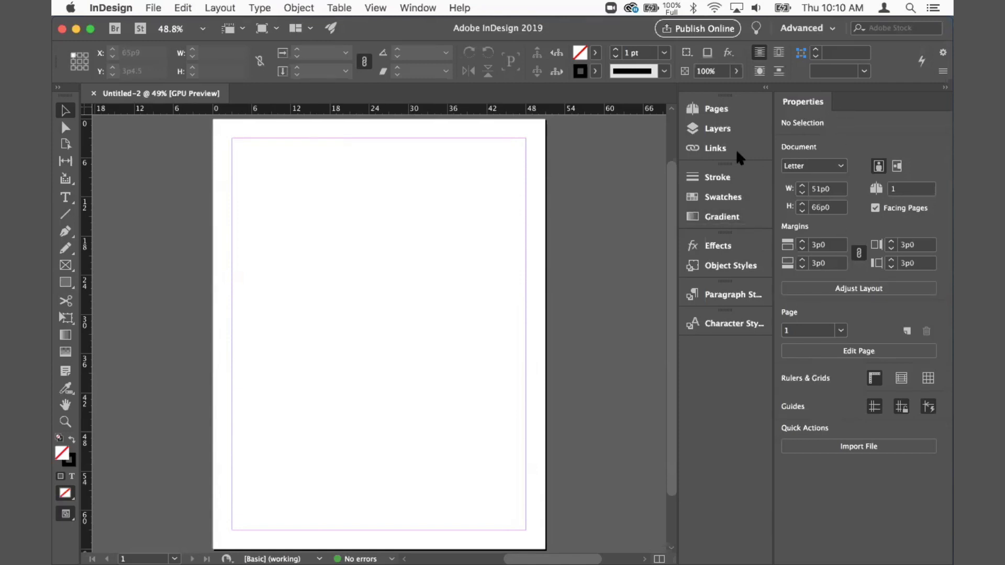
left_click(717, 109)
left_click(718, 110)
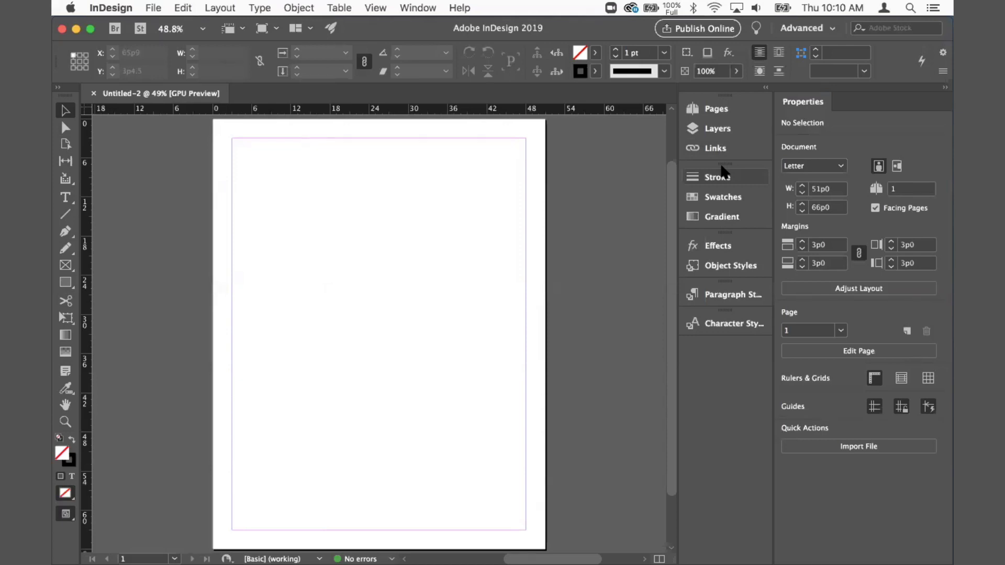
left_click(414, 4)
left_click(360, 168)
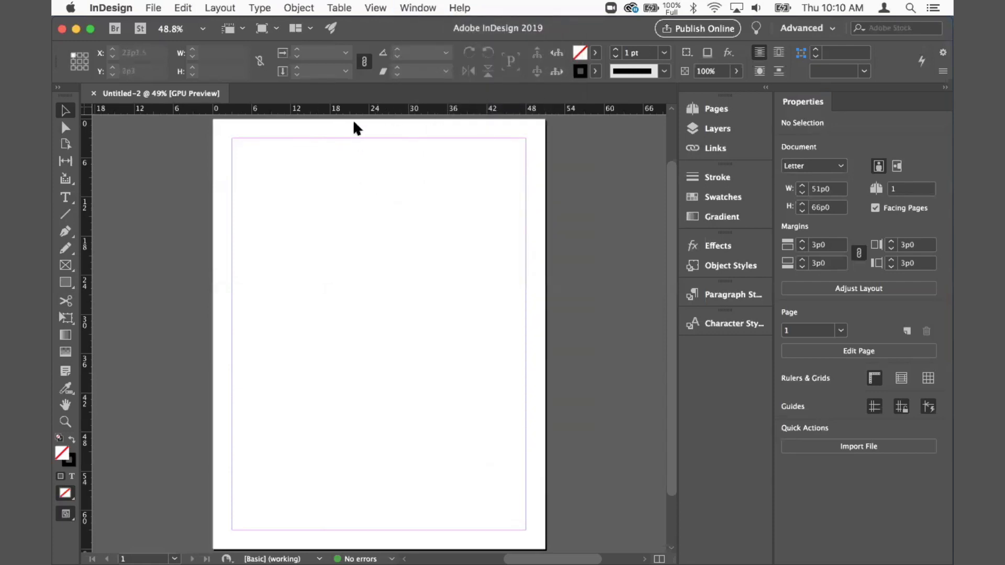
left_click(417, 7)
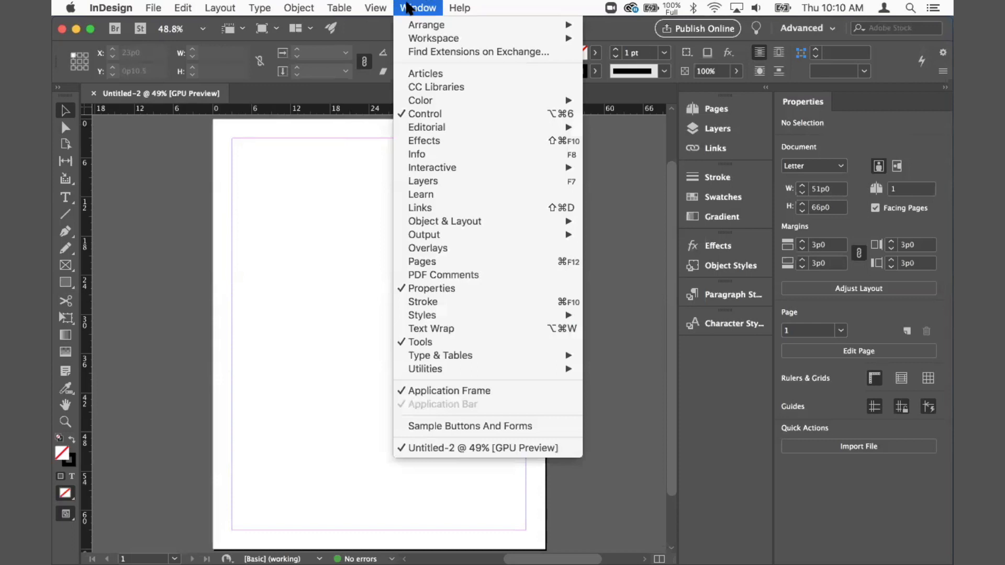
left_click(421, 157)
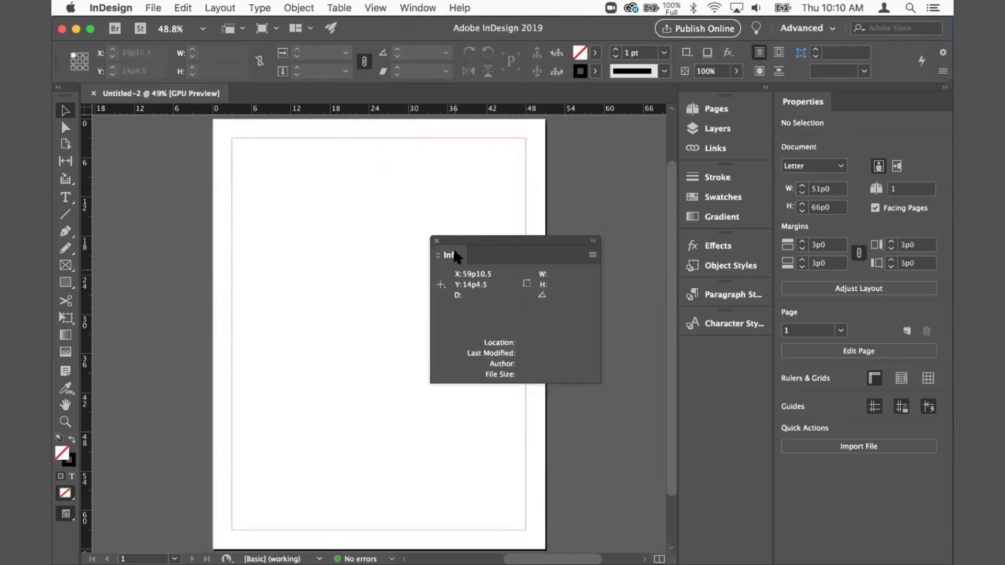
mouse_move(459, 245)
left_mouse_down()
mouse_move(436, 219)
mouse_move(573, 304)
mouse_move(655, 378)
mouse_move(702, 350)
left_mouse_up()
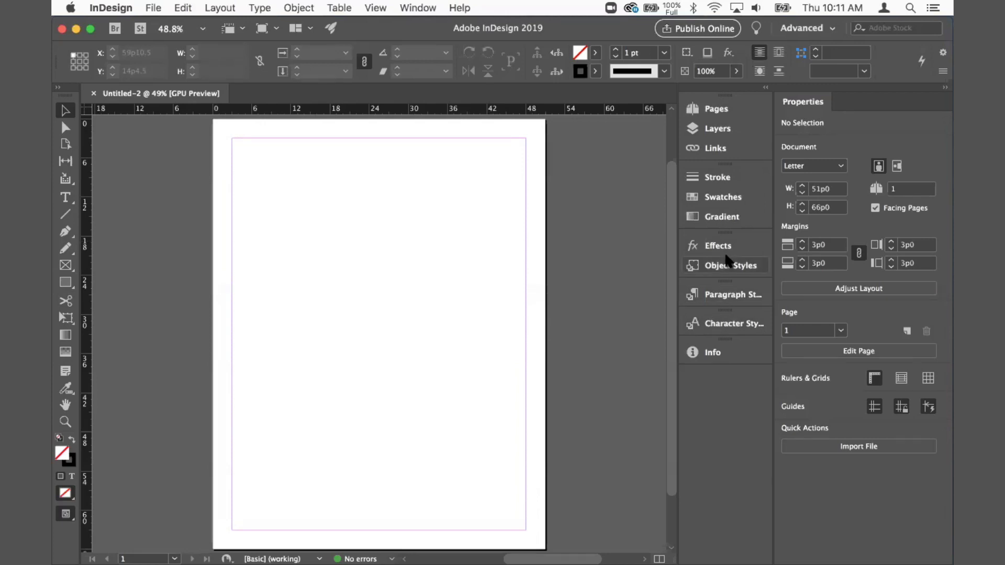
Step: Save the current panel layout as a new workspace named with the user's first name followed by 's Awesome Workspace'
left_click(804, 30)
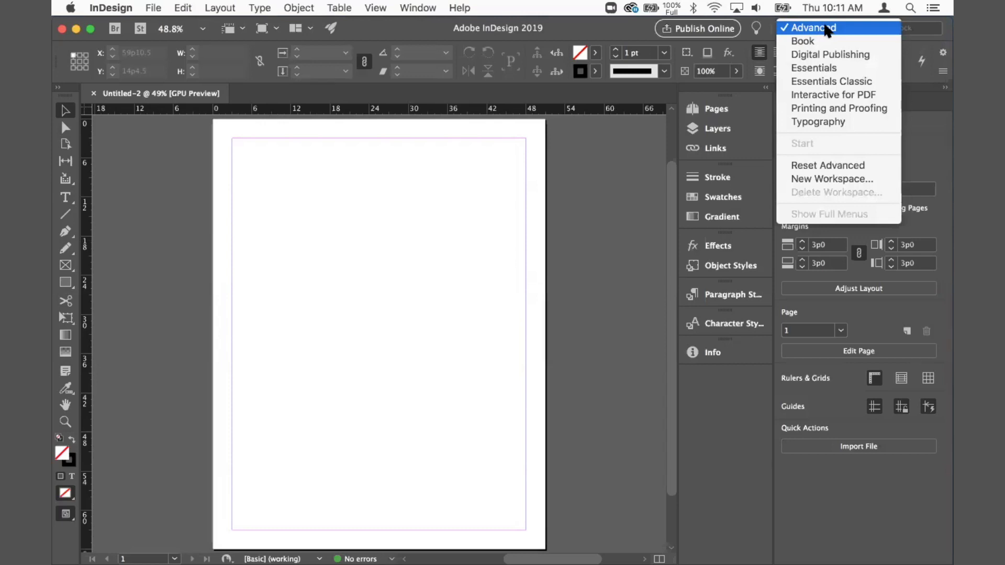
left_click(768, 31)
left_click(418, 8)
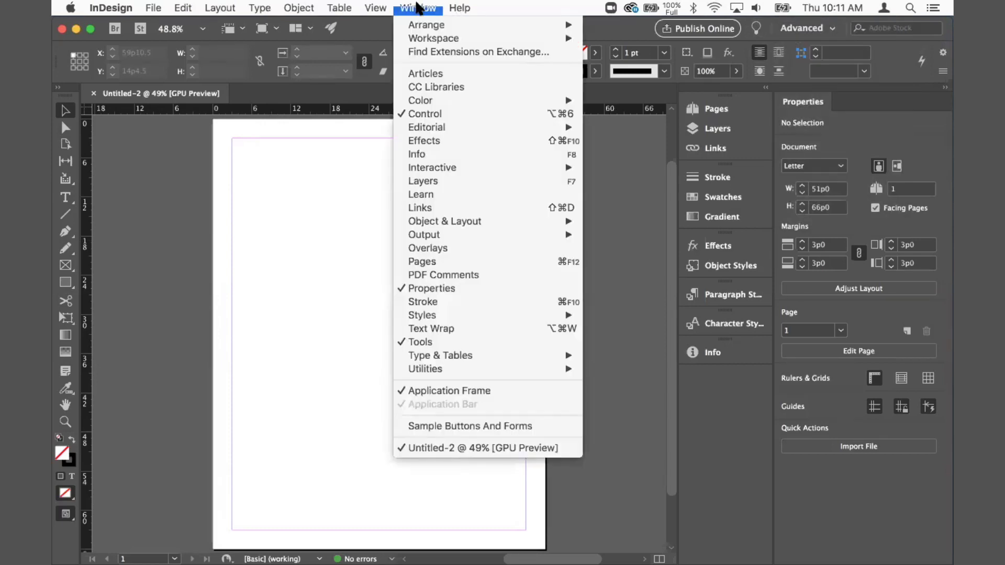
mouse_move(486, 38)
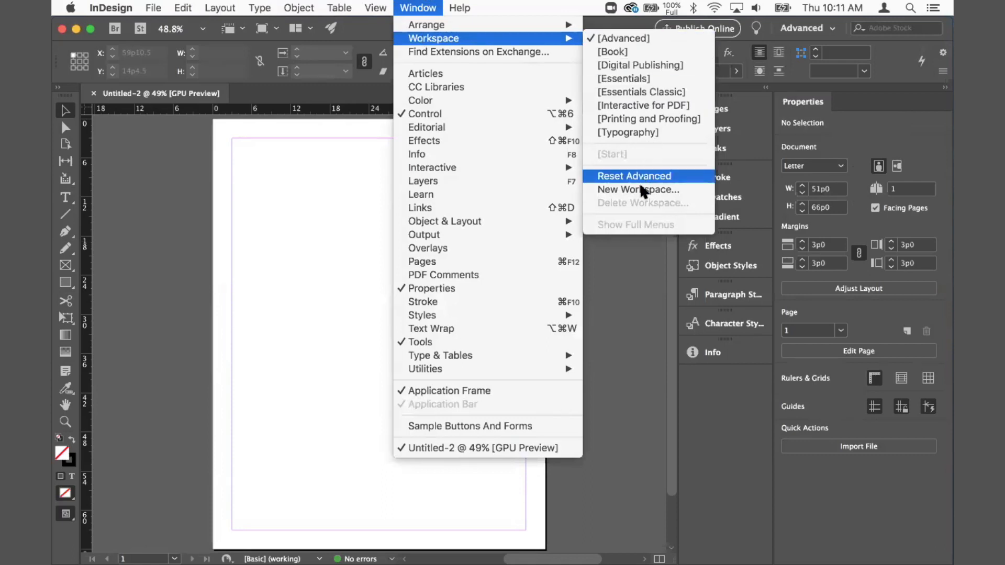
left_click(621, 194)
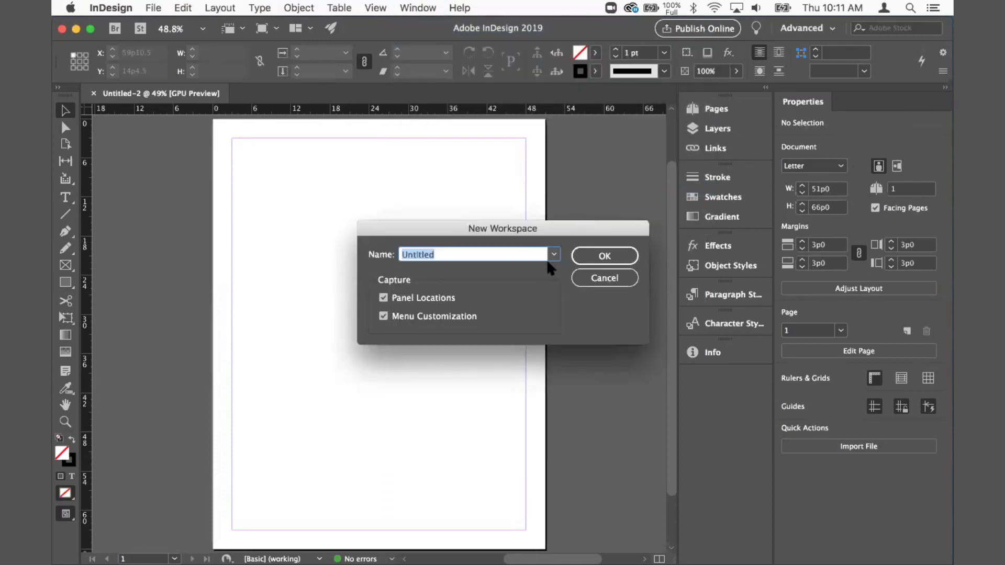
type("David's Awesome Works")
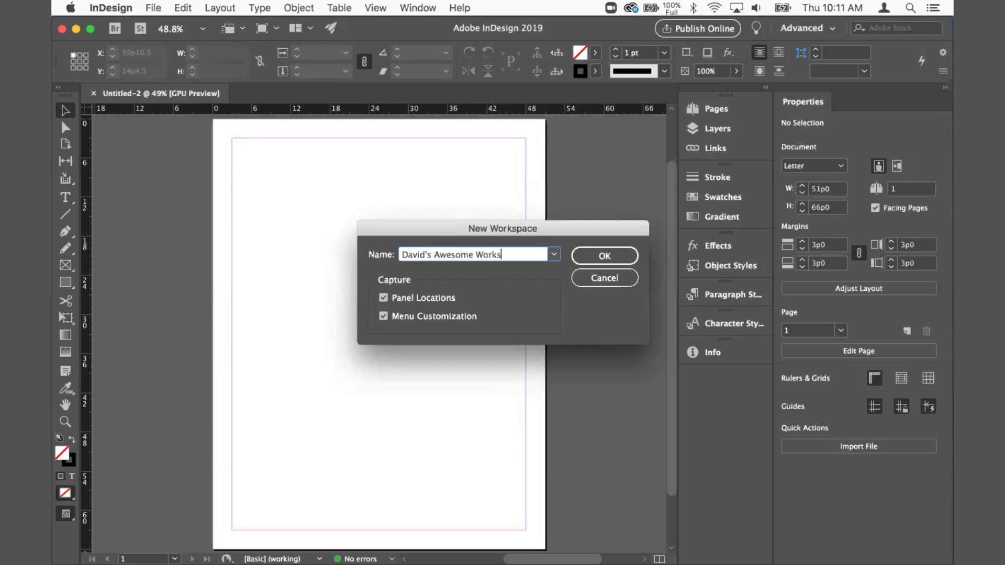
type("pace")
left_click(601, 256)
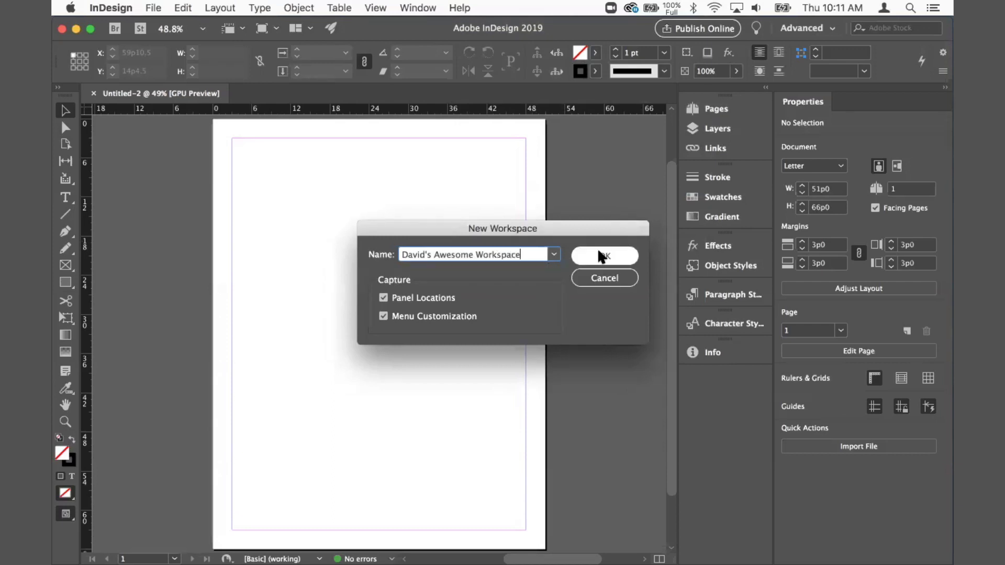
Step: Draw a text frame near the page's top-left corner with the Type tool and fill it with placeholder text
left_click(771, 29)
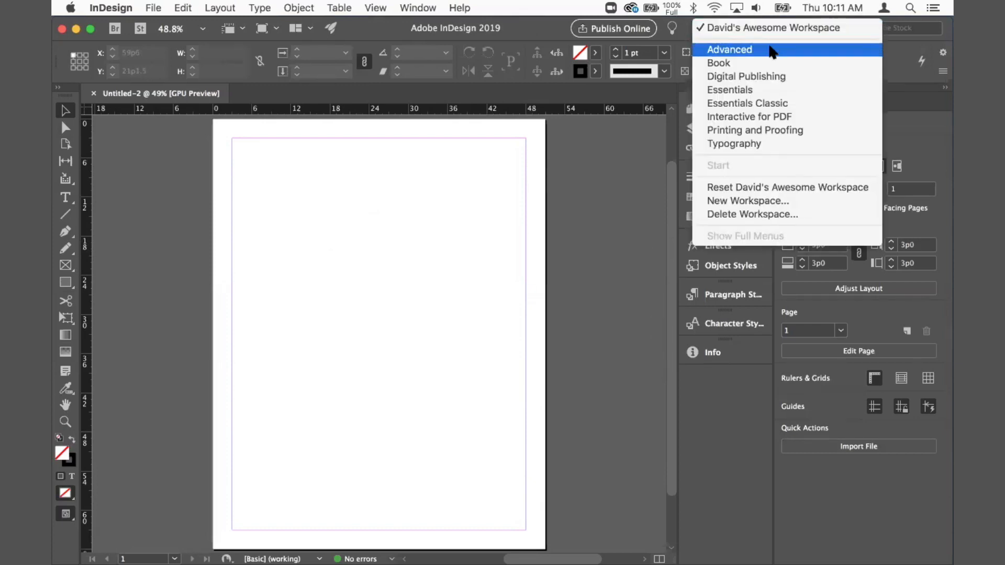
left_click(550, 258)
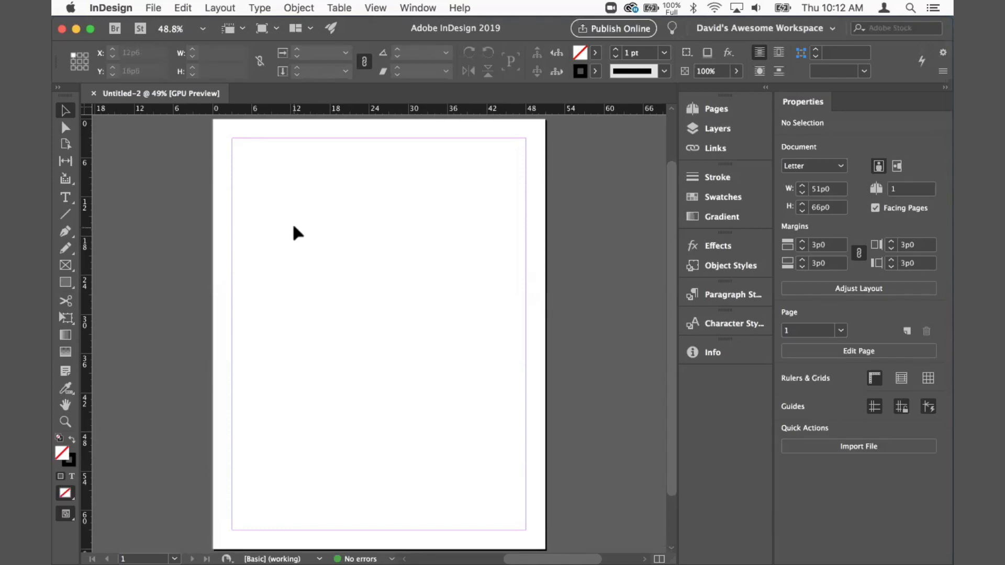
key("t")
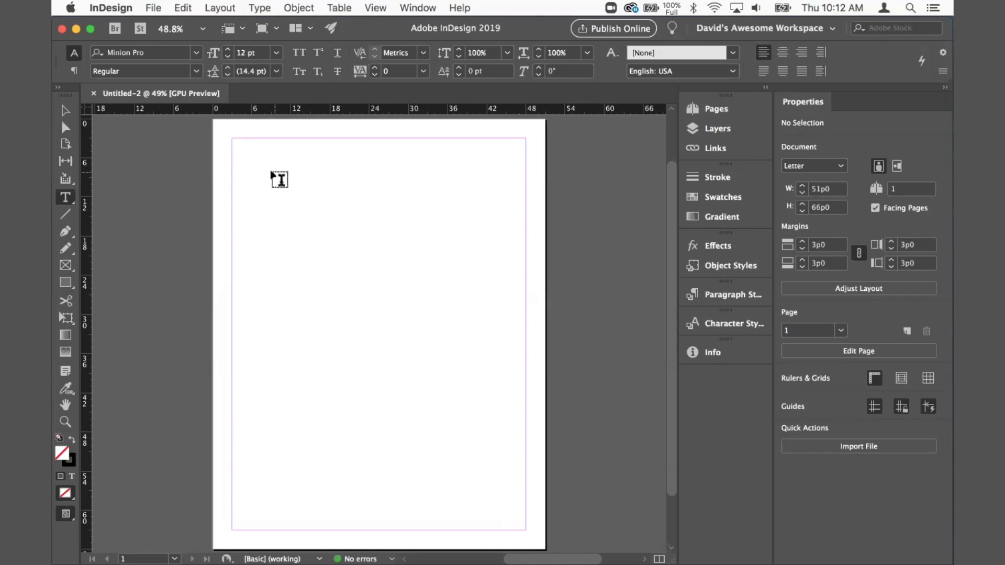
left_click_drag(254, 152, 387, 245)
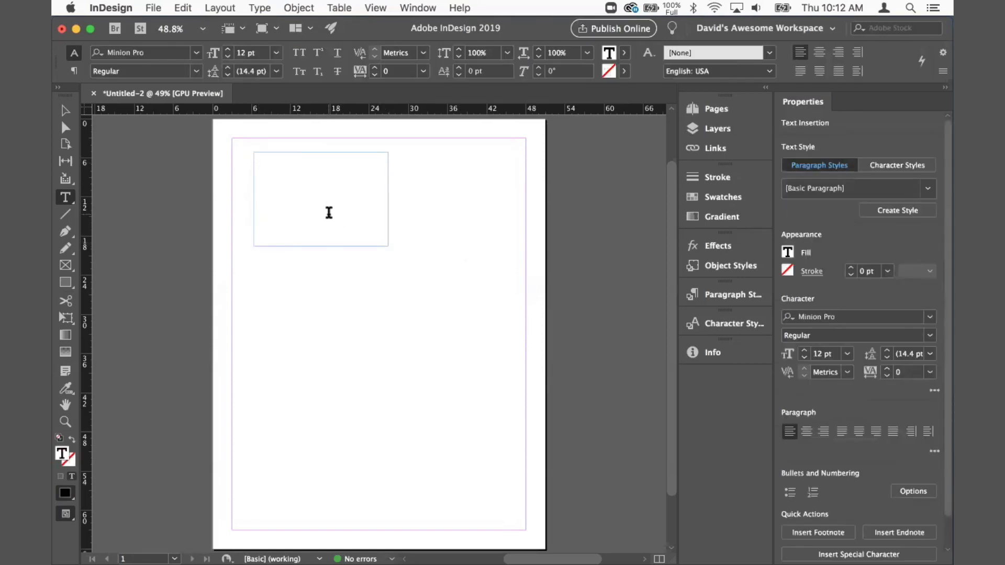
type("dkfs dfjkasdf sdlfkm sdfals;kdfm sdkflsdm ")
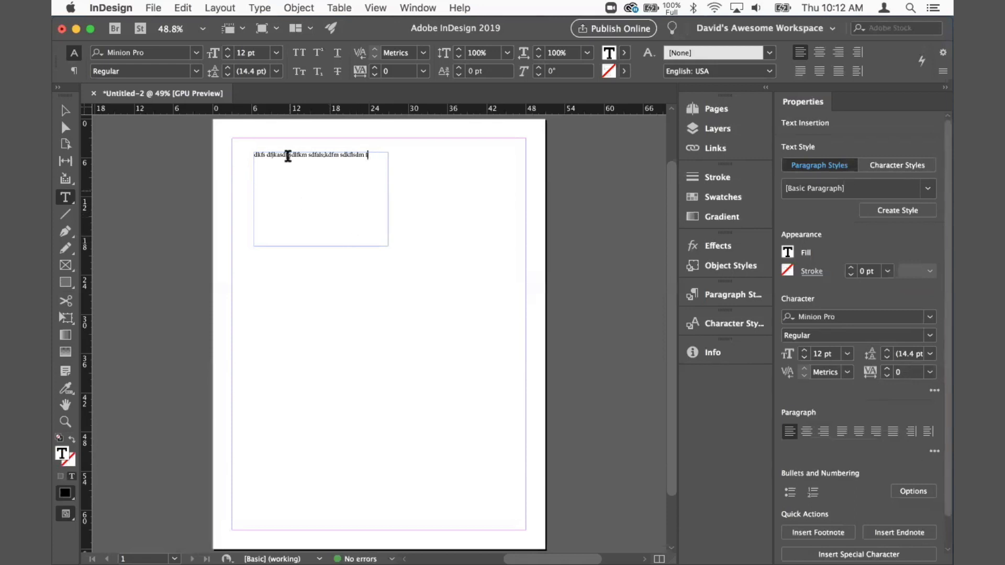
type("fdkjdfks dfkj")
key("Escape")
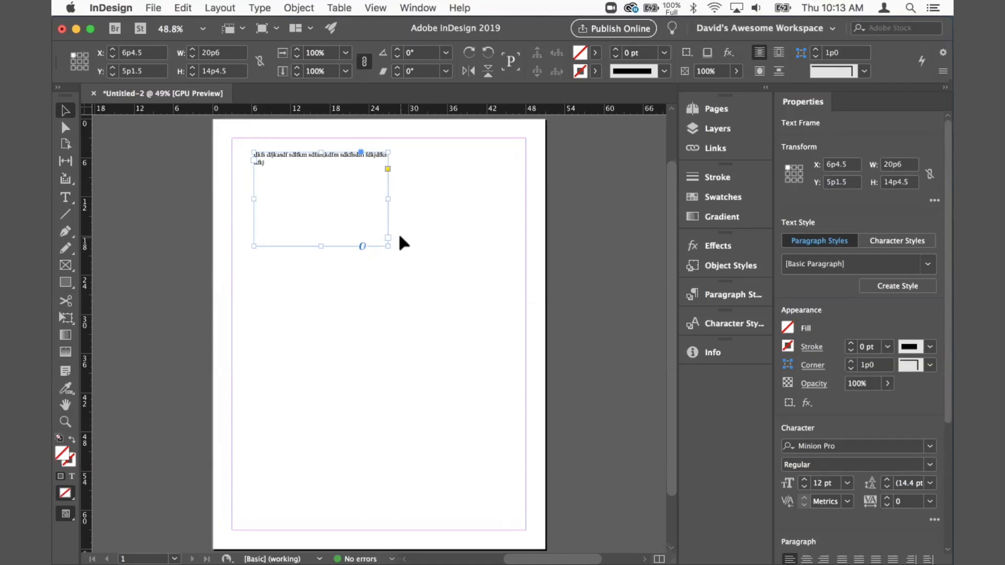
Step: Move the text frame toward the middle of the page
left_click_drag(384, 235, 405, 281)
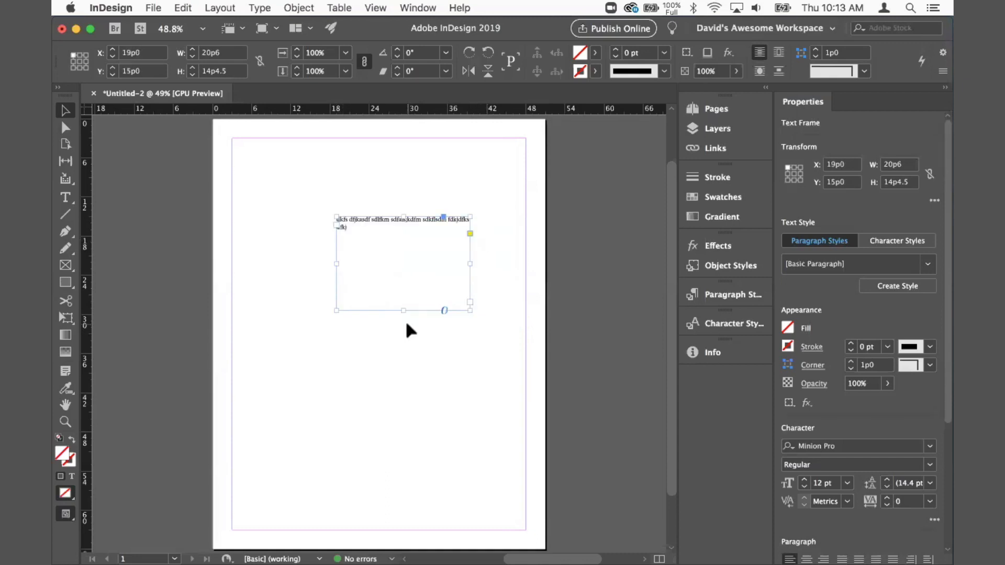
double_click(364, 221)
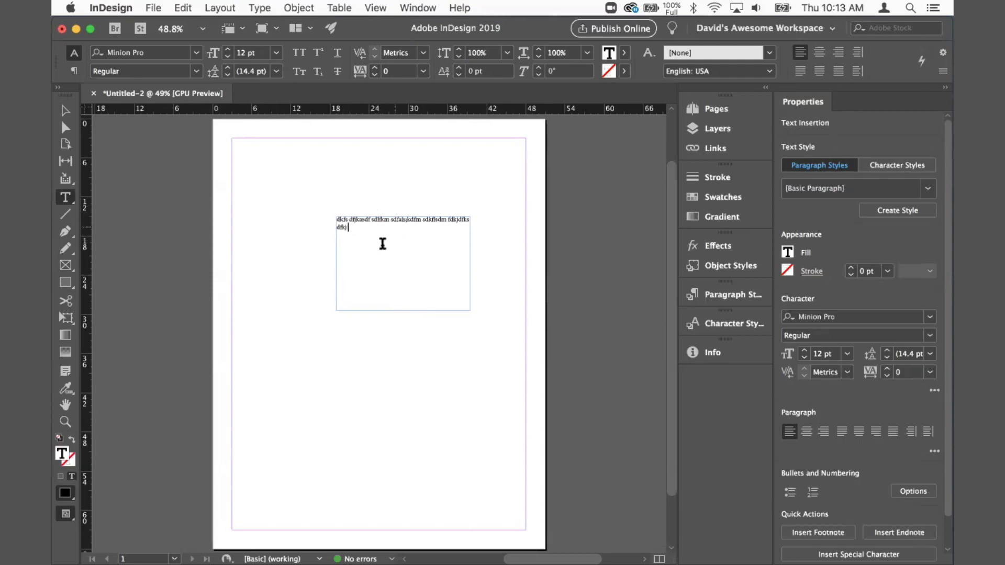
left_click_drag(366, 218, 362, 219)
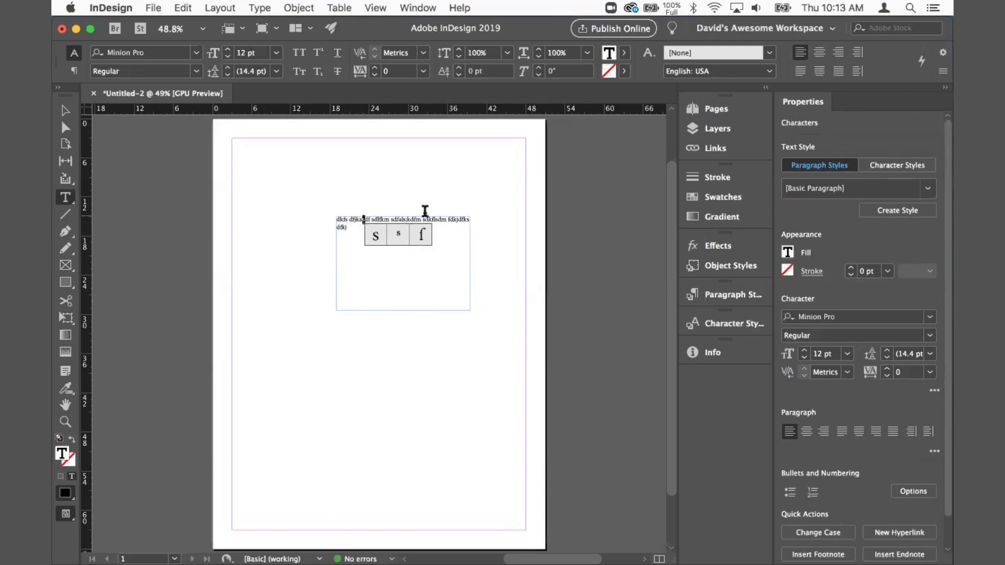
left_click(352, 219)
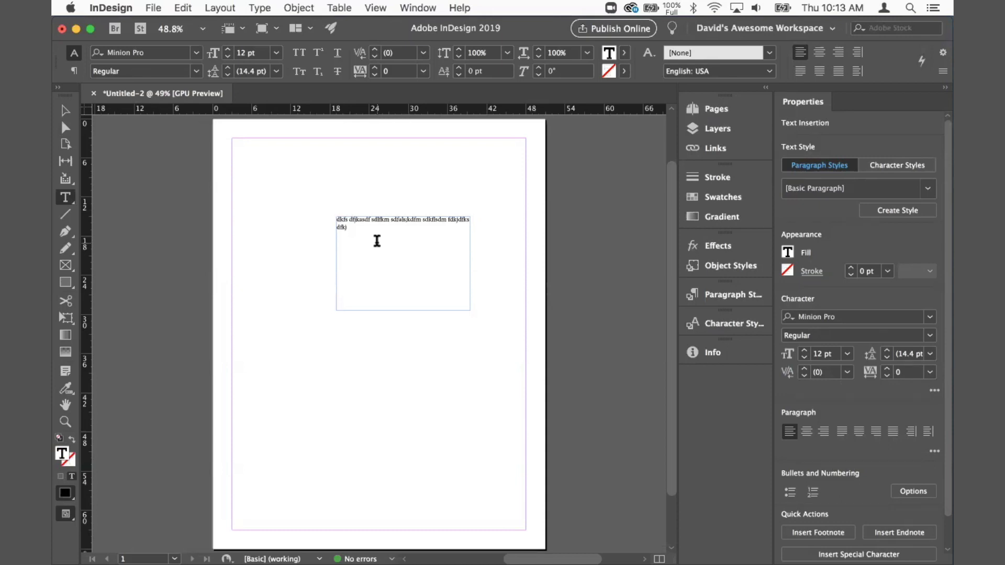
key("Escape")
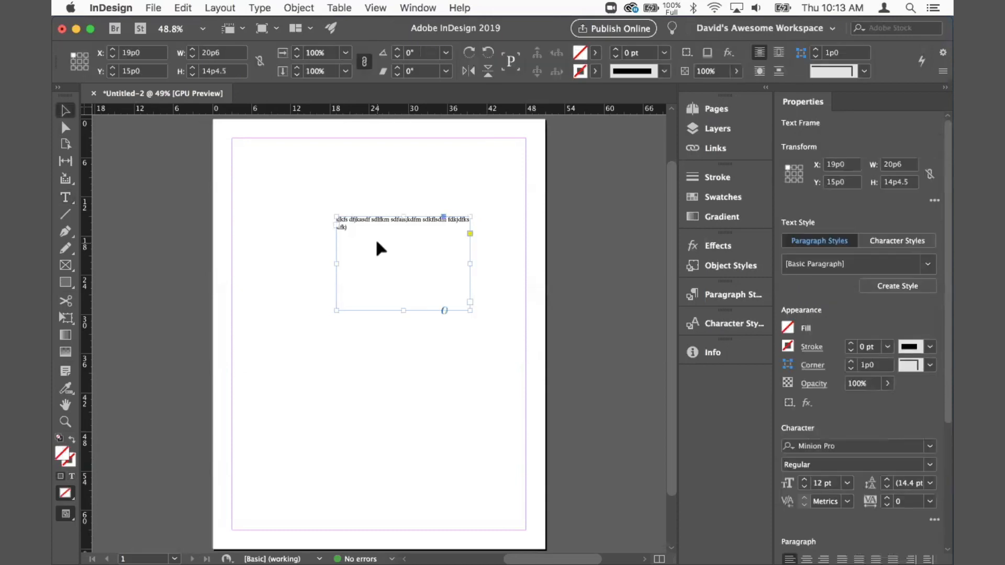
Step: Place the cursor at the end of the frame's text and type several more lines of placeholder text
double_click(418, 230)
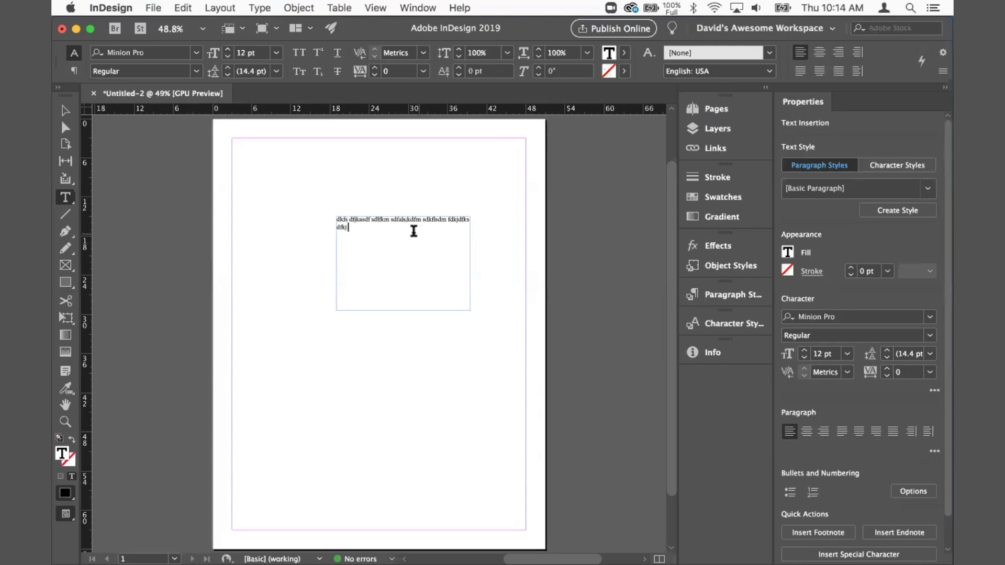
left_click_drag(364, 220, 374, 228)
left_click(377, 237)
type("fksd fjdskf sfkmasd flsdkfjd ffk")
key("super+2")
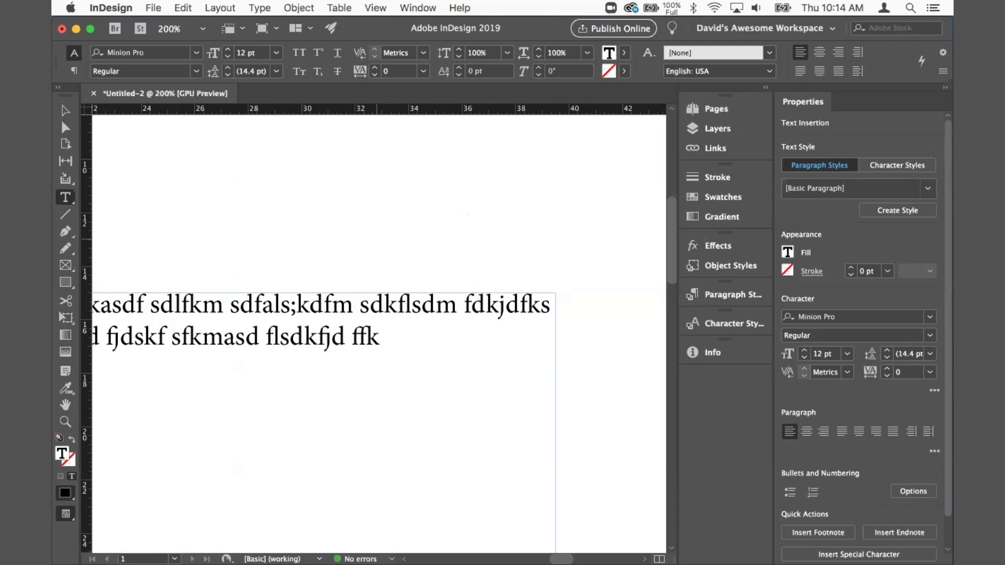
type("faskfjs dfla dl,a sdfl;asdf s;")
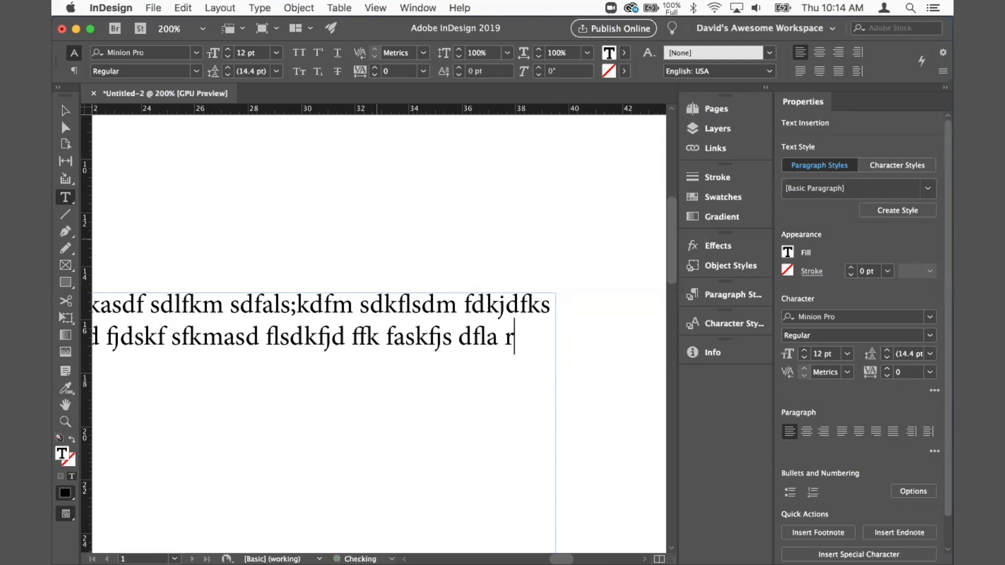
type("dlf")
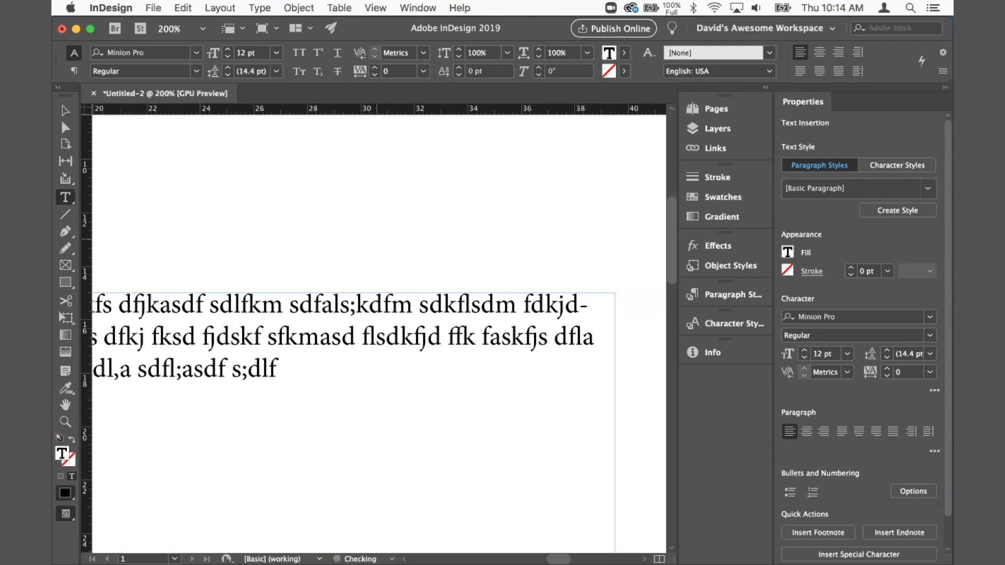
type(" fo d;a,eias erkas eflamserif")
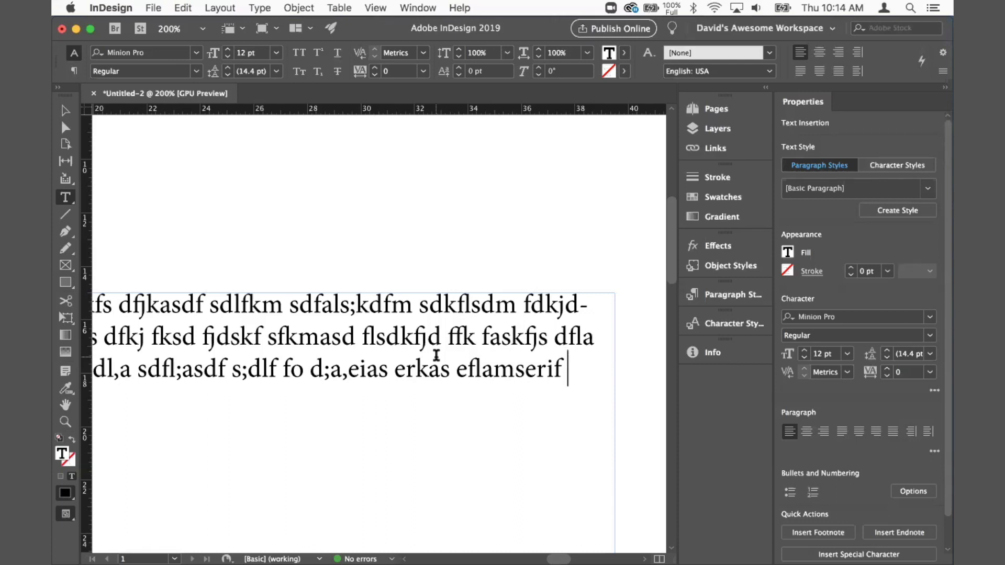
key("super")
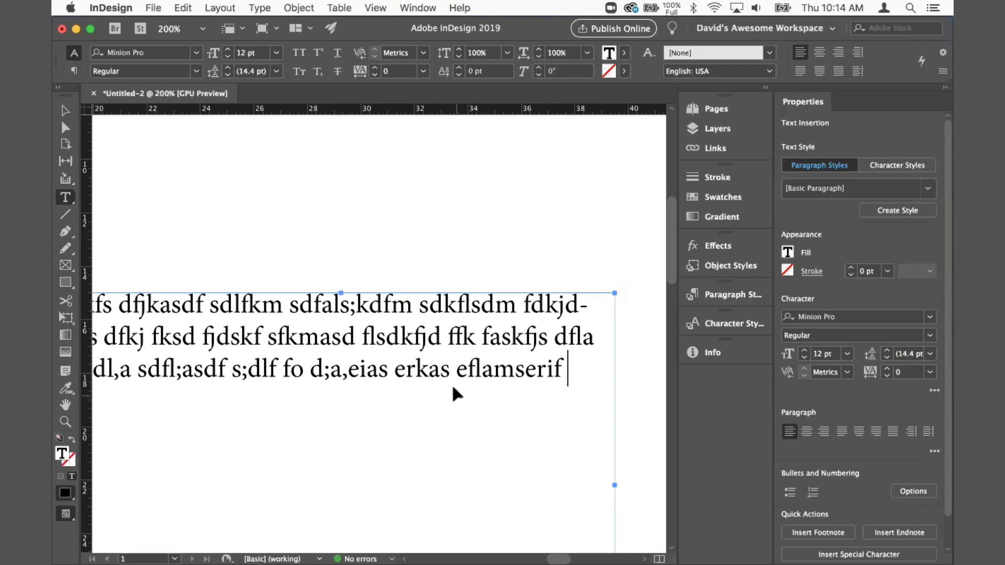
type("kfs dfjs")
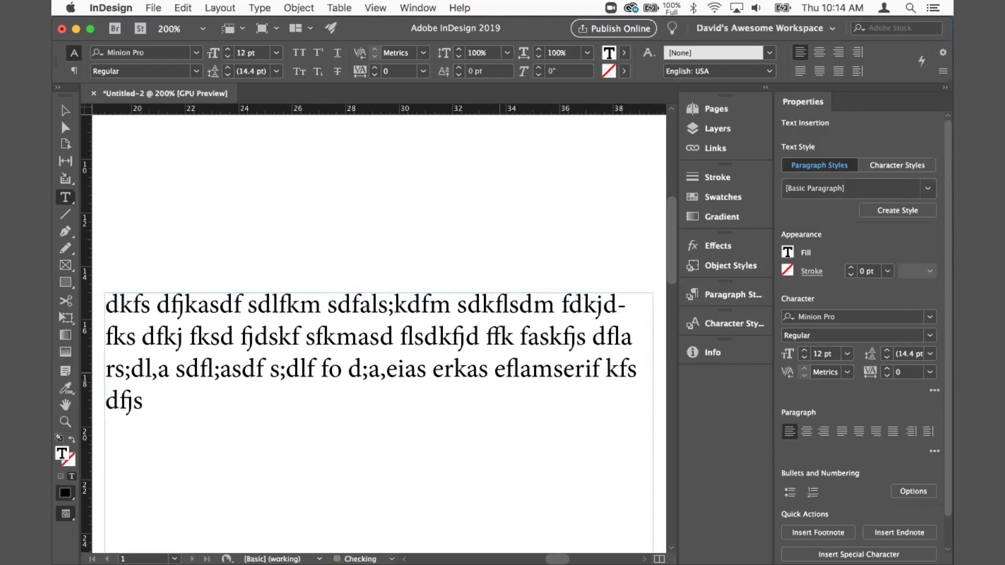
type("kdf sdkfjd fkj")
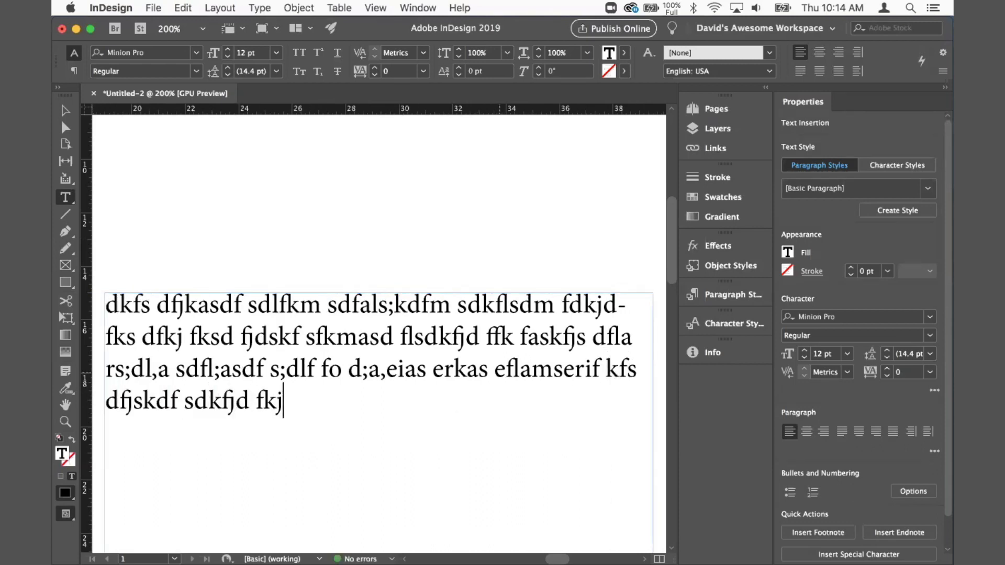
left_click_drag(385, 430, 442, 347)
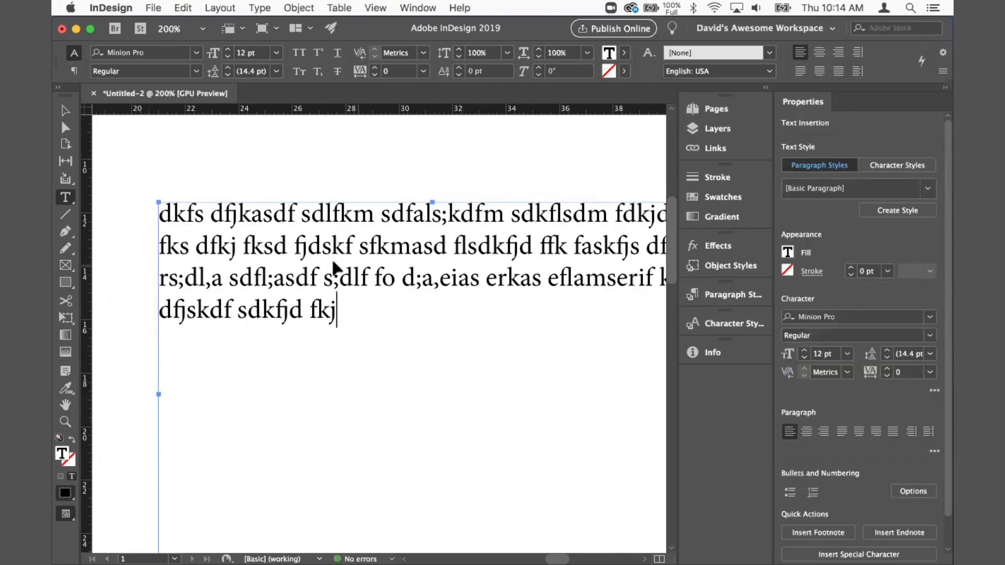
left_click_drag(292, 262, 269, 226)
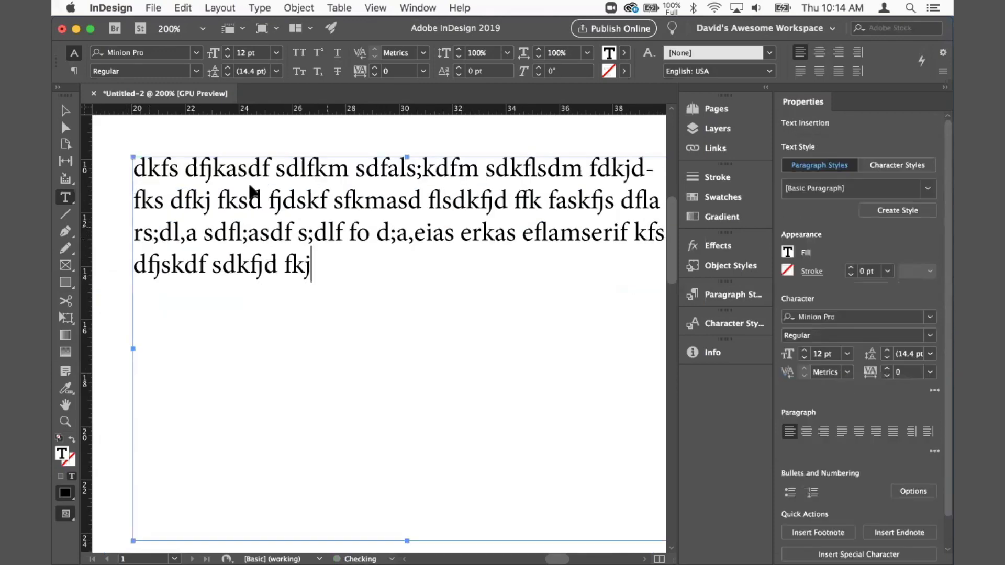
left_click(311, 259)
type("dfaksdfj sdfkjd f")
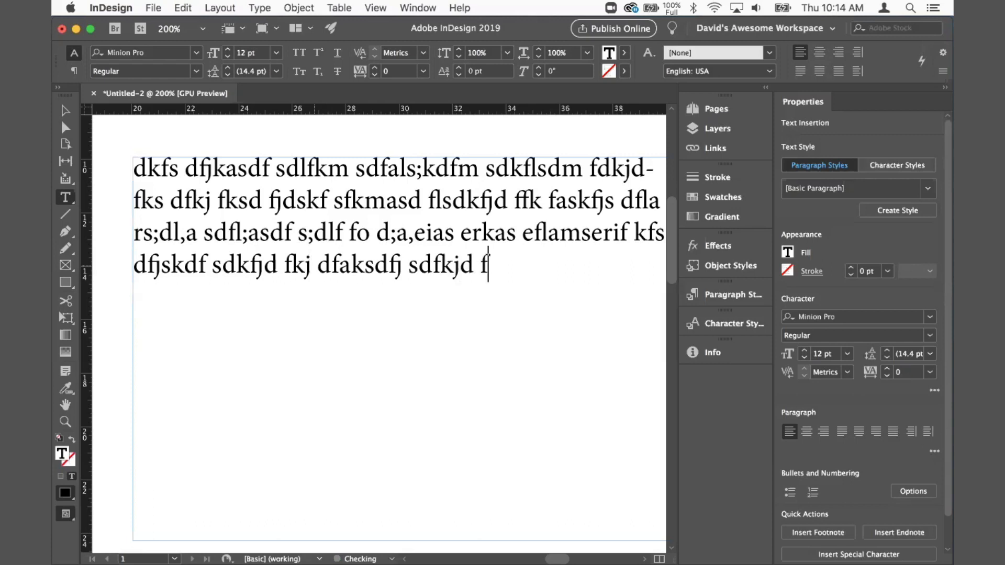
key("super+0")
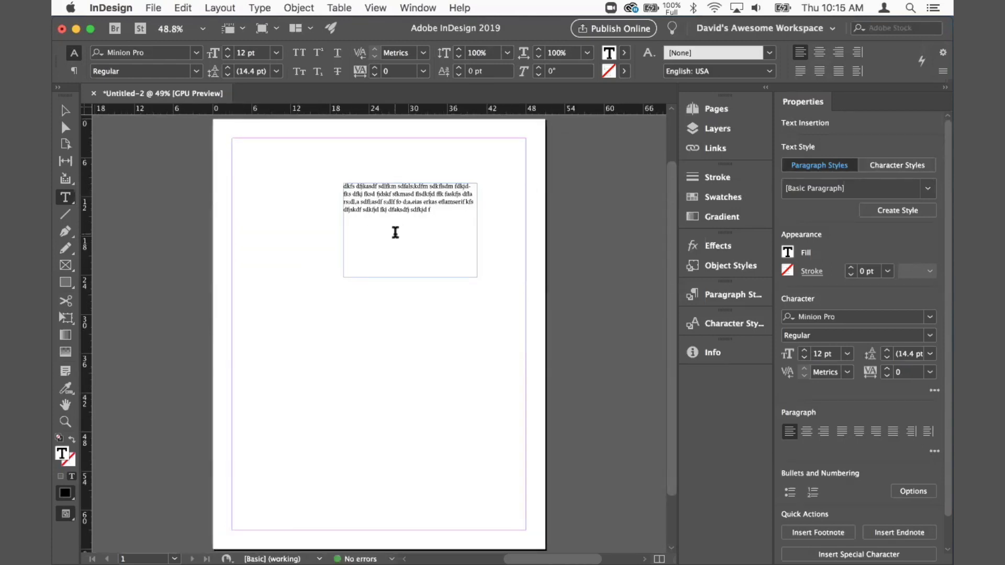
type("kdfjgsd fkdjs")
Step: Move the text frame toward the upper-left area of the page
left_click_drag(411, 234, 363, 357)
left_click_drag(330, 239, 309, 228)
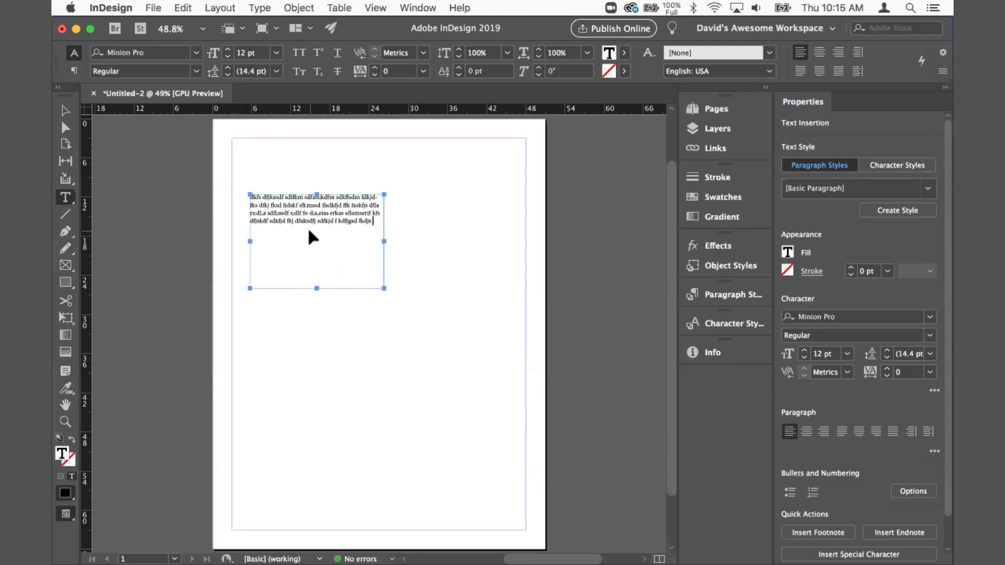
key("super+2")
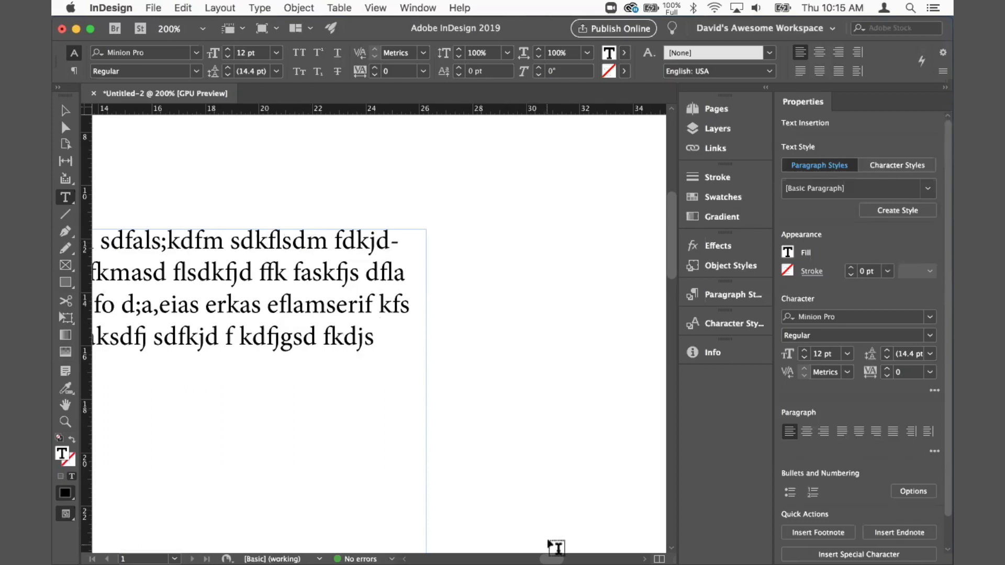
left_click_drag(551, 555, 539, 556)
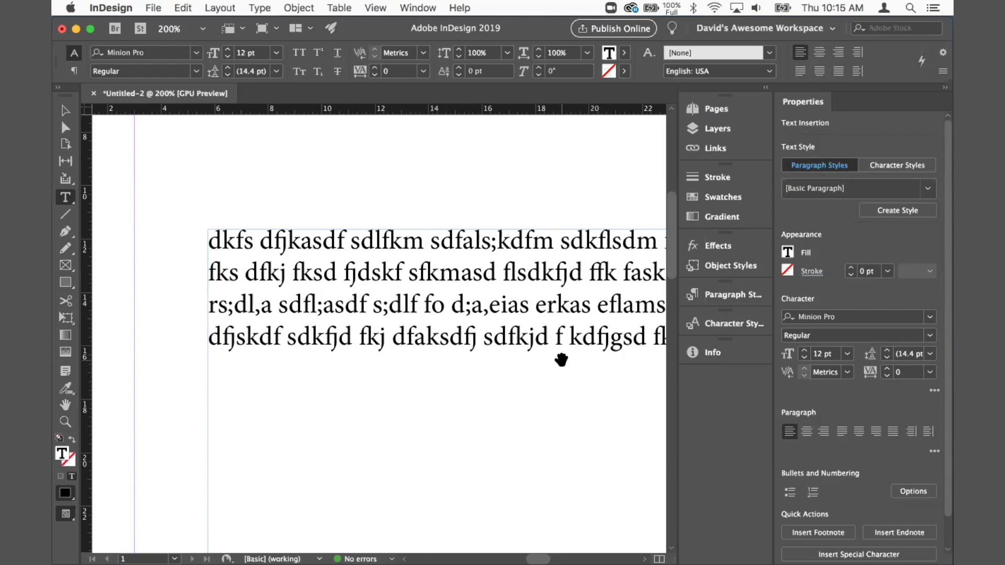
scroll(588, 361, "right", 5)
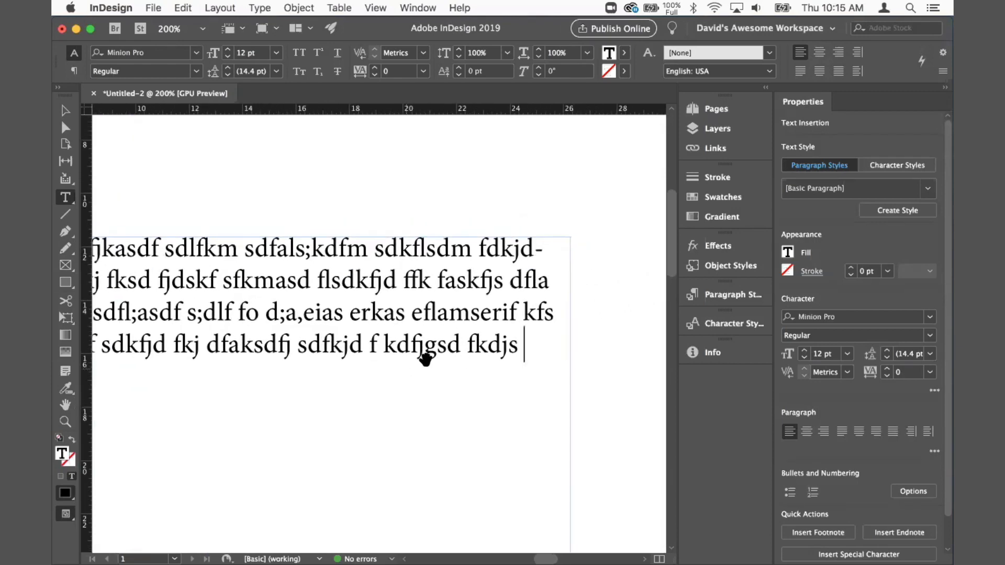
scroll(561, 298, "left", 3)
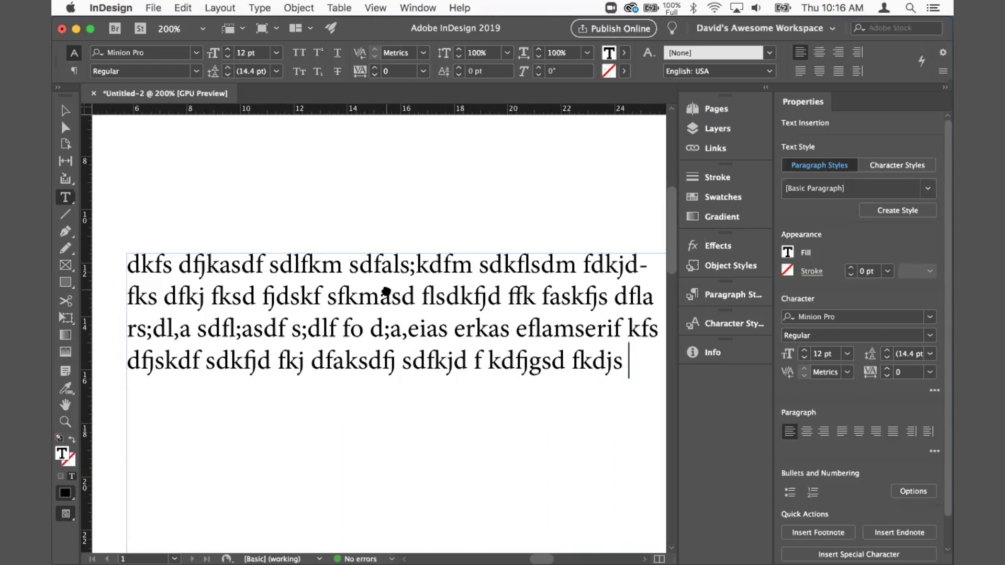
scroll(386, 293, "down", 1)
scroll(468, 231, "left", 4)
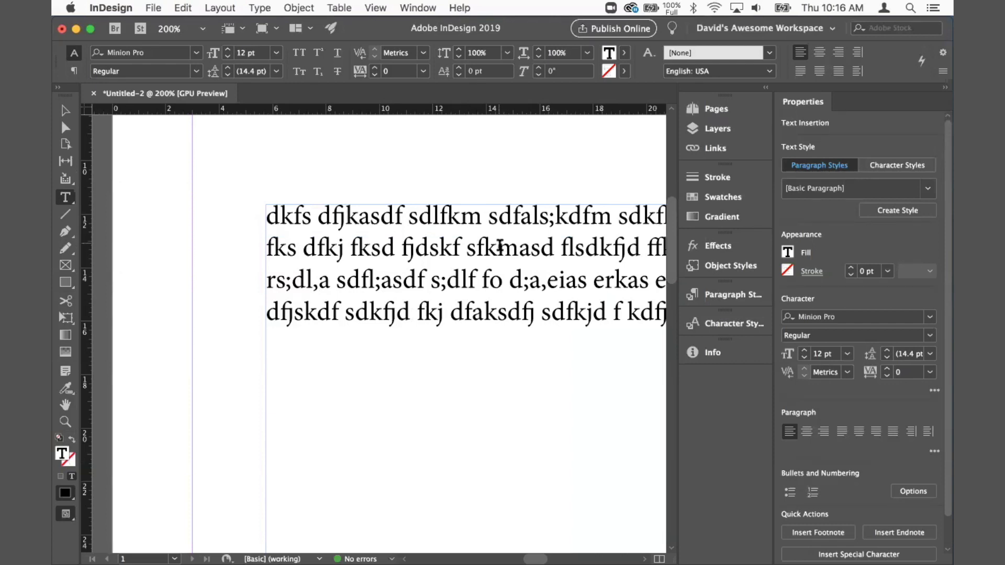
left_click_drag(498, 247, 523, 283)
left_click(521, 312)
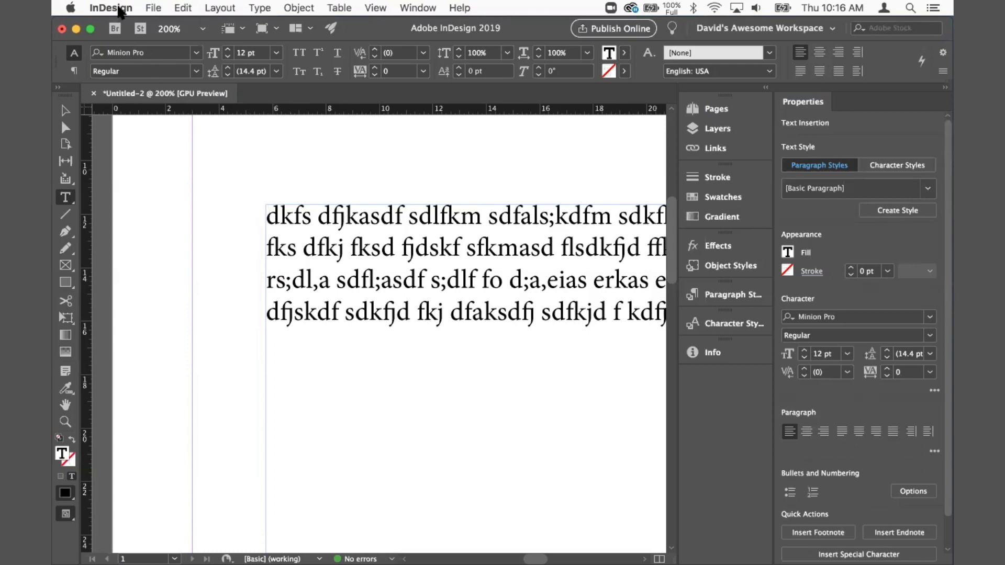
Step: Open Preferences and turn off Match Pasteboard to Theme Color in the Interface settings
left_click(183, 9)
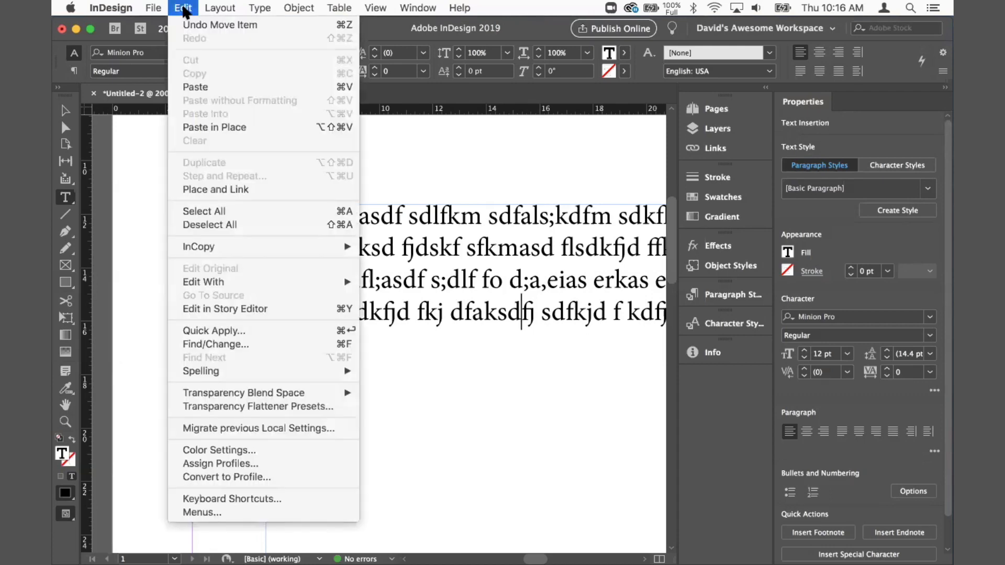
left_click(183, 10)
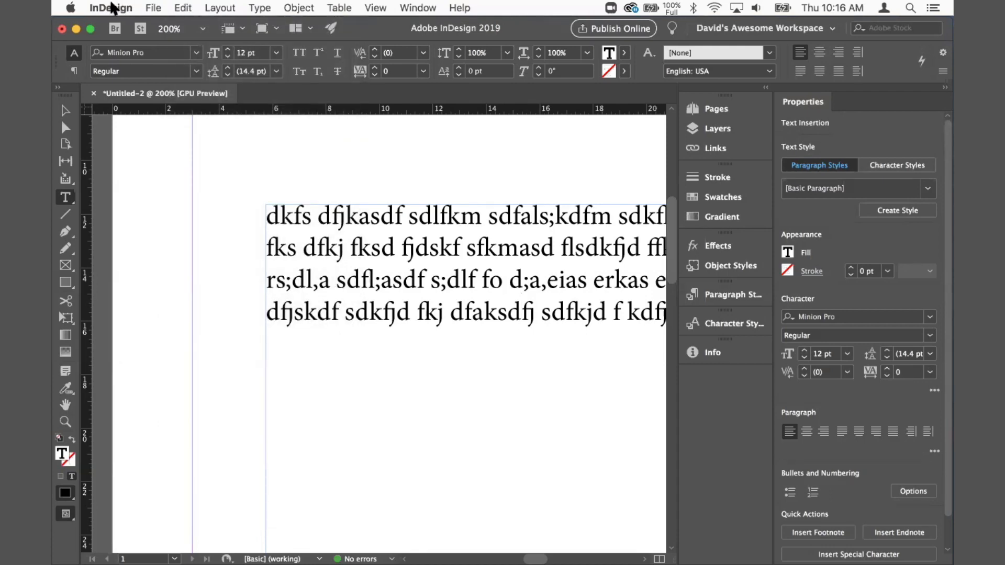
left_click(112, 8)
mouse_move(125, 40)
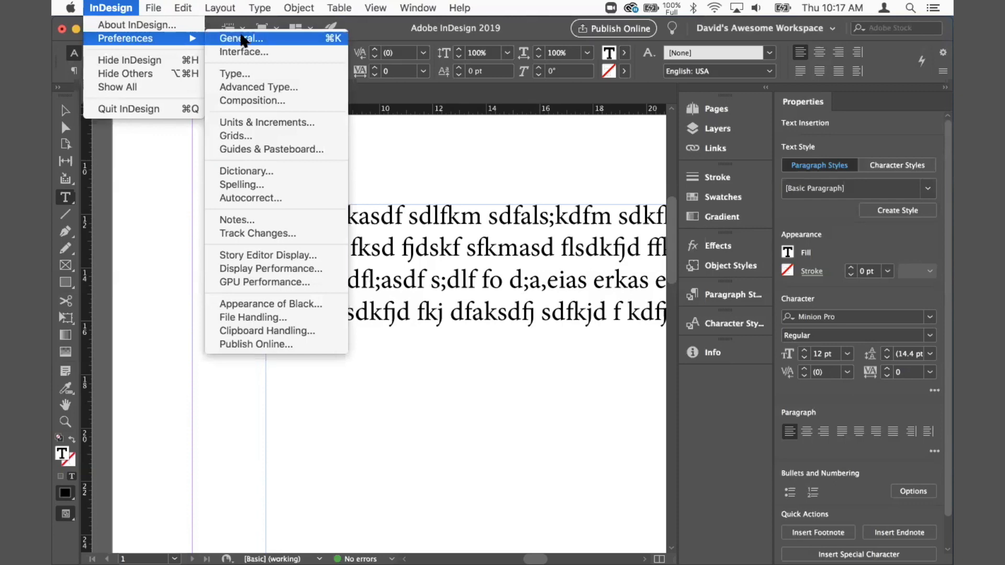
left_click(270, 42)
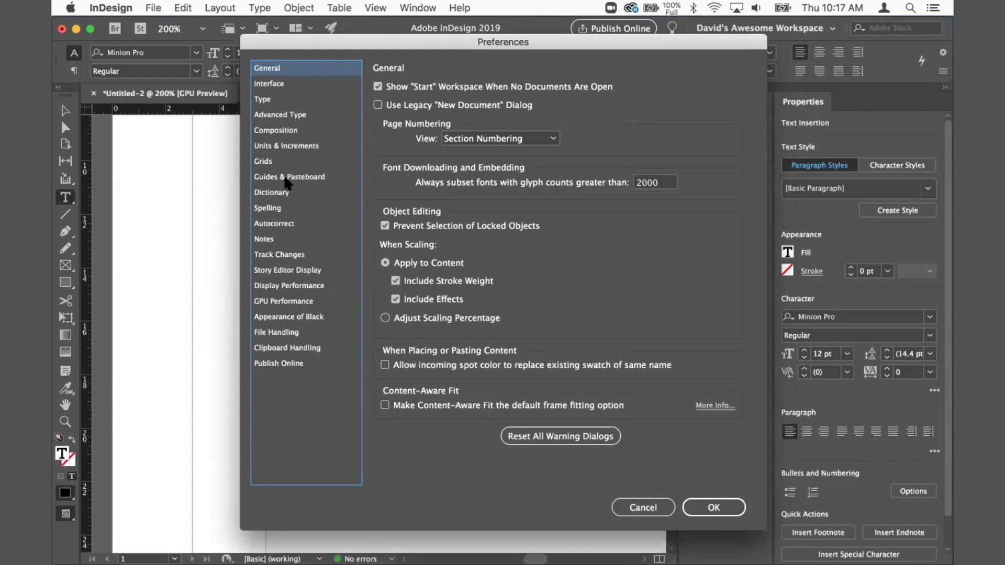
left_click(281, 85)
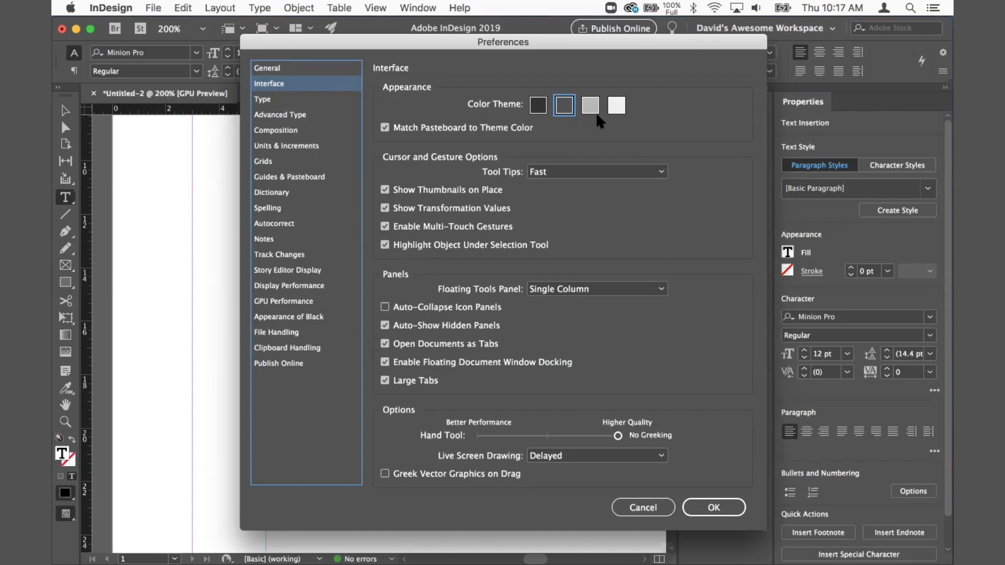
left_click(399, 133)
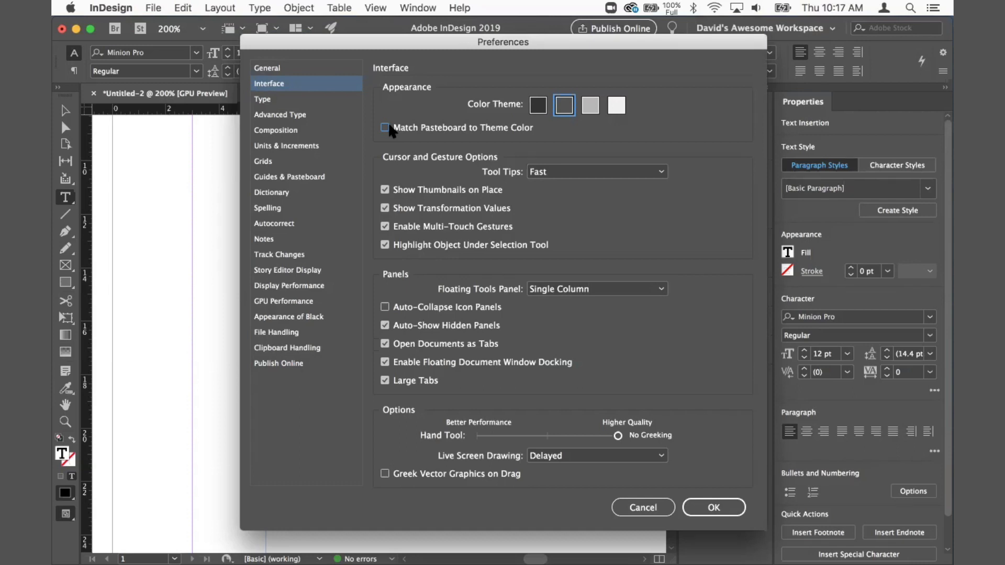
Step: Turn on Apply Leading to Entire Paragraphs in the Type preferences
left_click(285, 101)
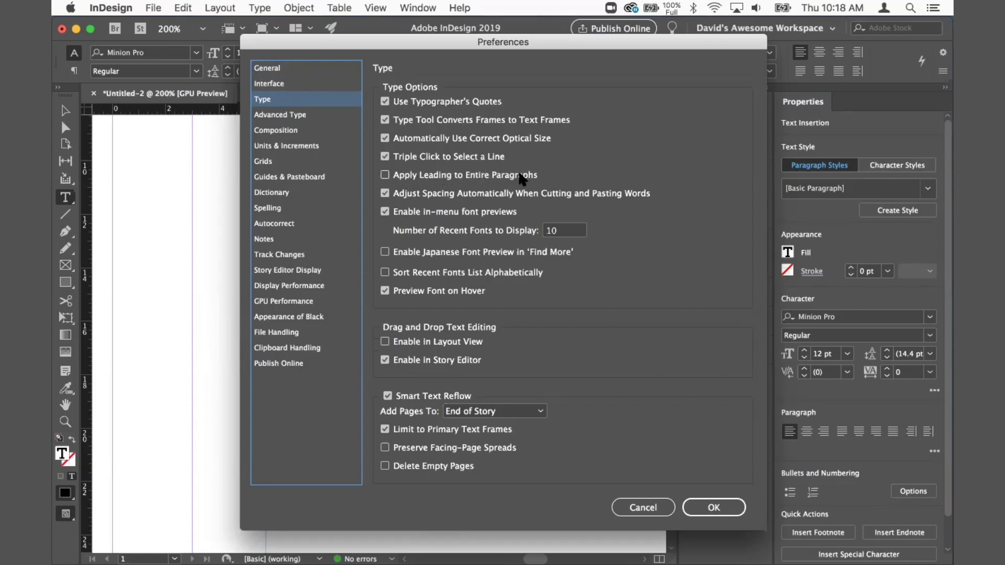
left_click(384, 175)
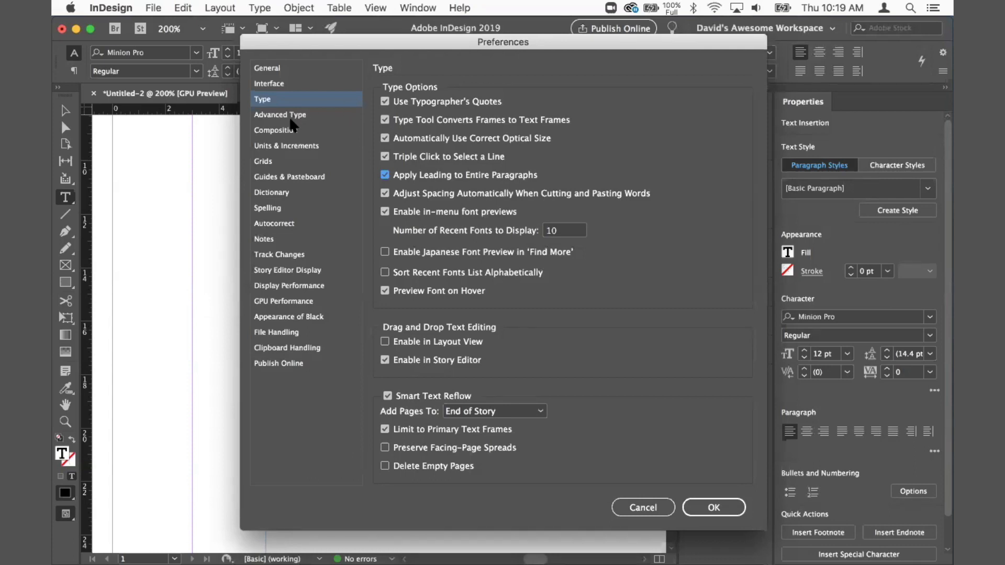
Step: Set both horizontal and vertical ruler units to Centimeters in Units & Increments
left_click(285, 149)
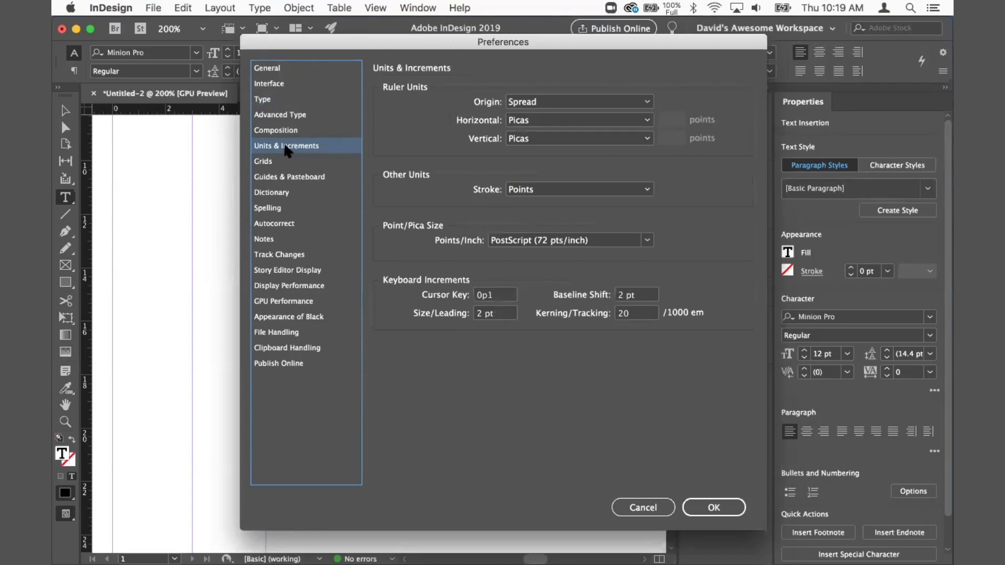
left_click(536, 122)
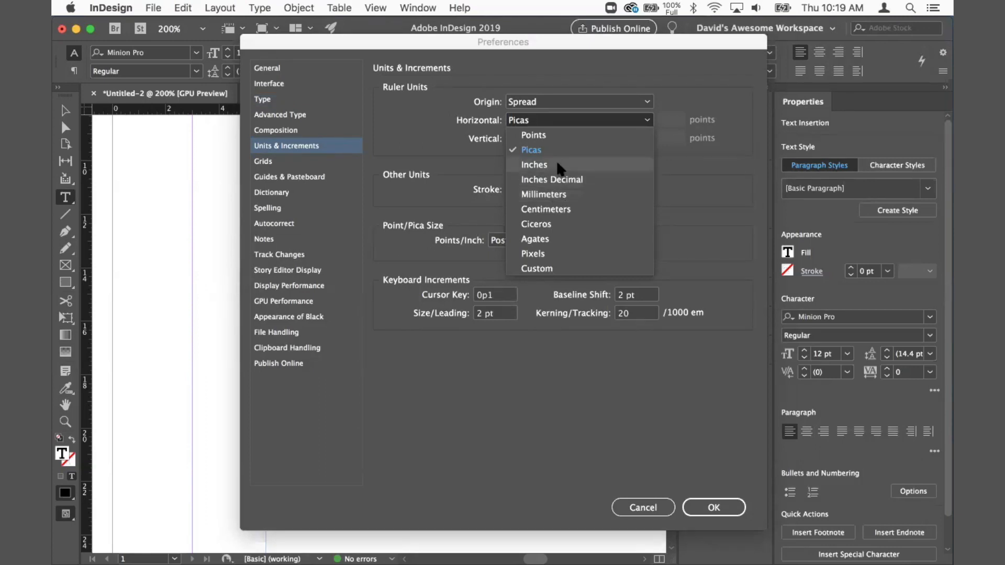
left_click(549, 209)
left_click(545, 137)
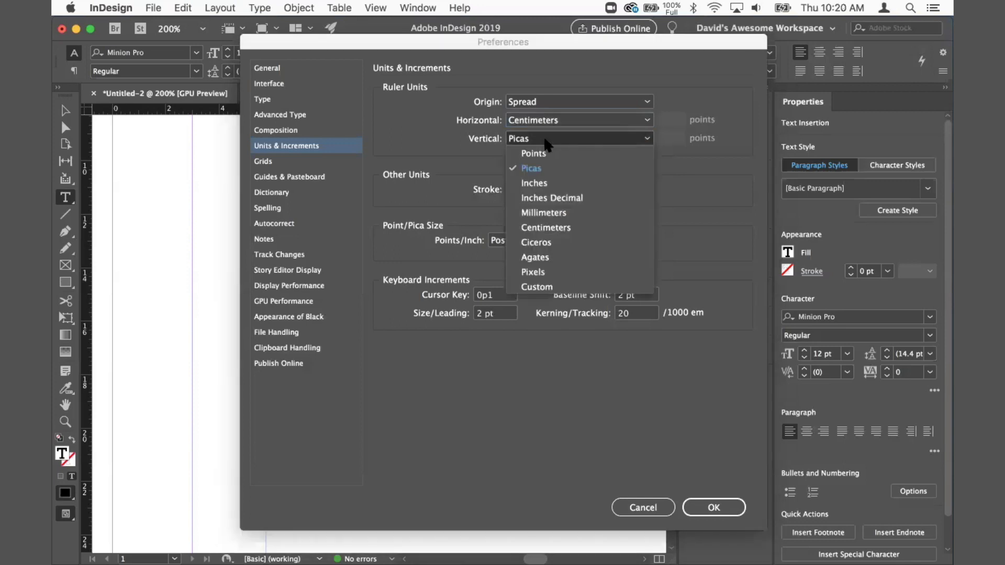
left_click(538, 227)
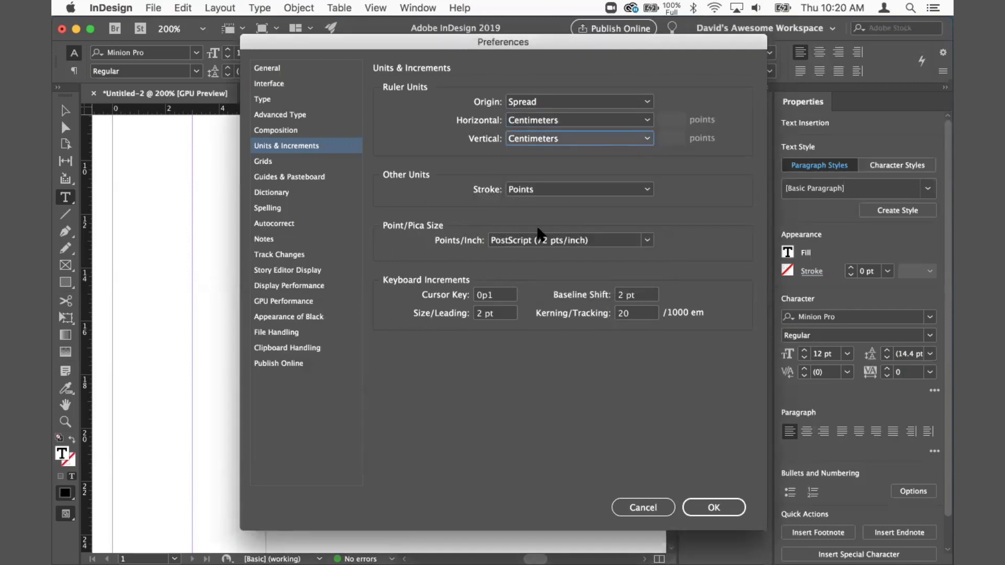
Step: Set the horizontal and vertical ruler units back to Picas
left_click(543, 123)
left_click(531, 150)
left_click(544, 137)
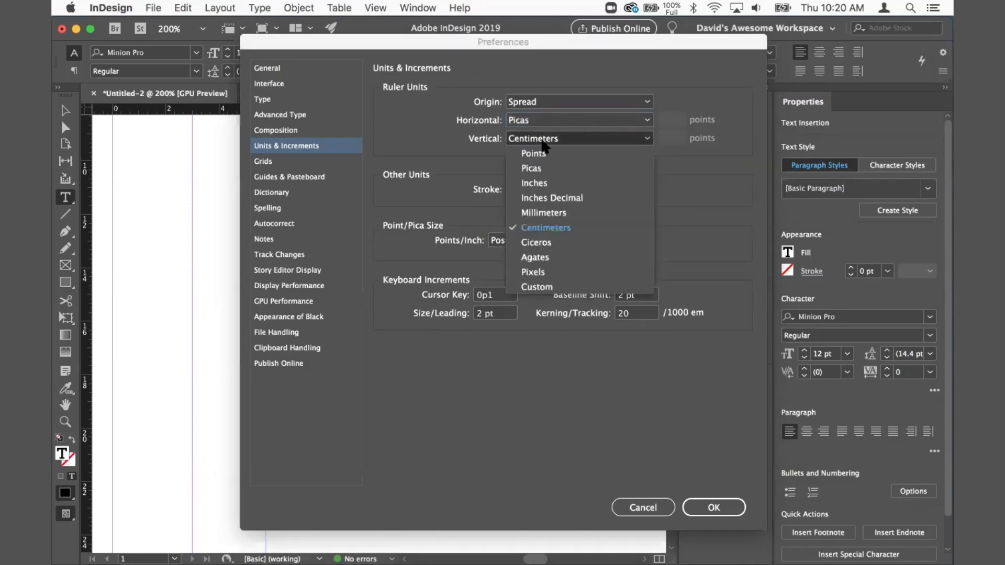
left_click(534, 168)
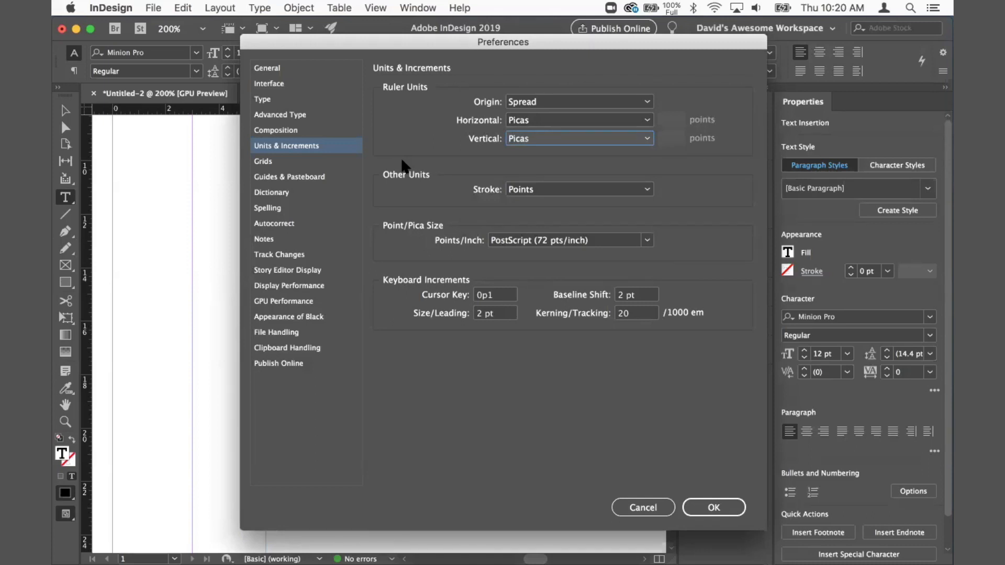
Step: Browse the Notes and Track Changes preferences and accept the preference changes
left_click(287, 239)
left_click(290, 255)
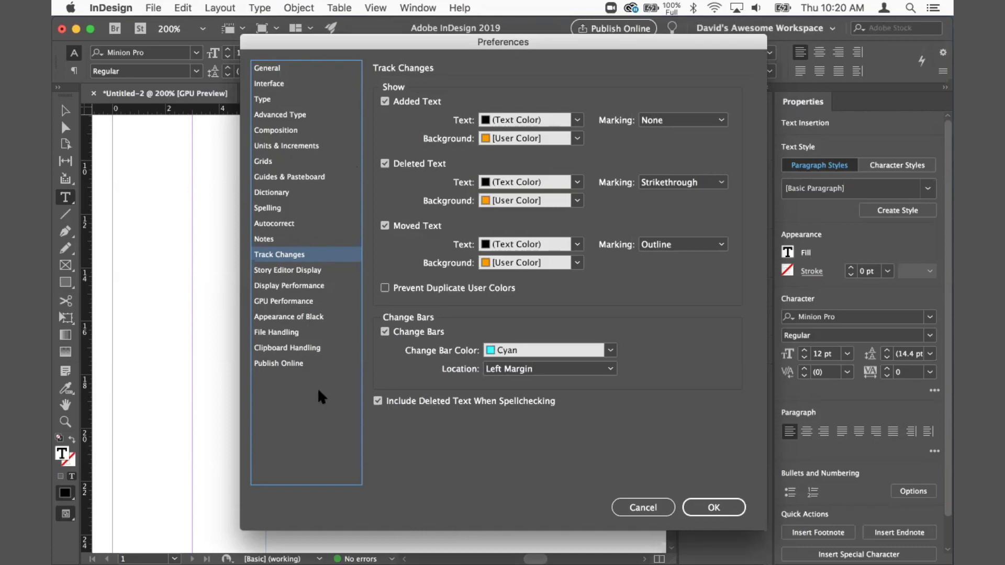
left_click(702, 510)
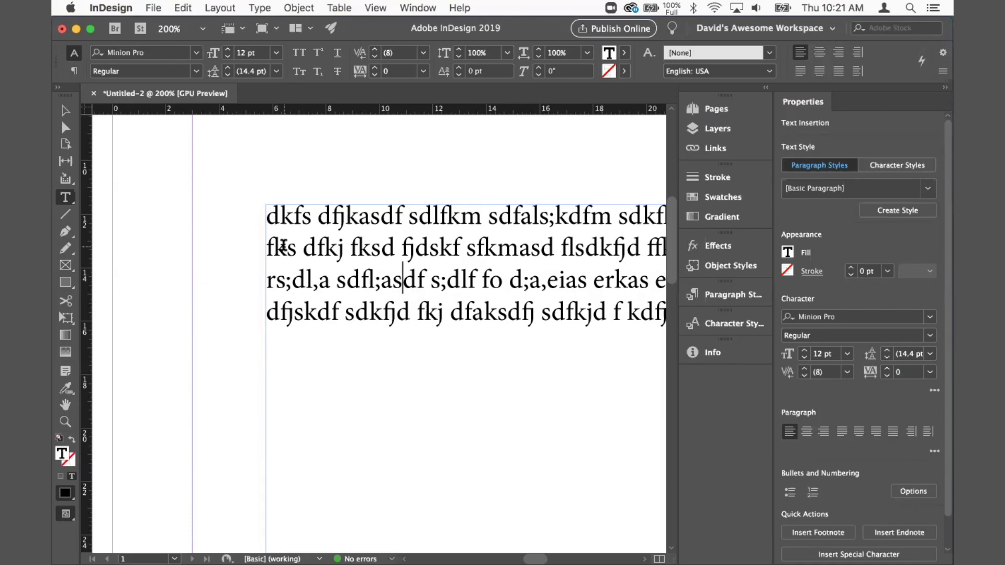
Step: Fit the page in the window and delete the placeholder text frame
key("super")
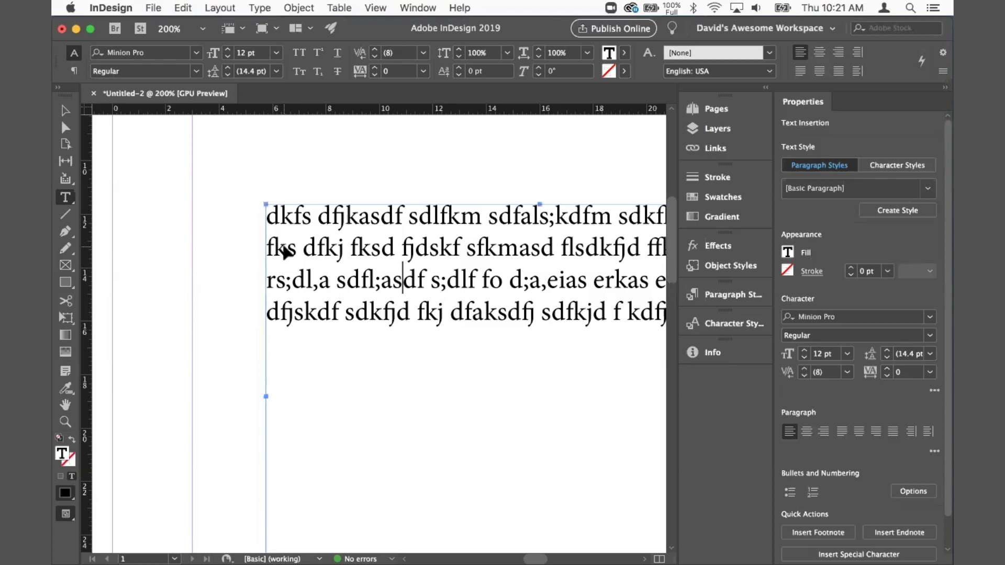
key("super+0")
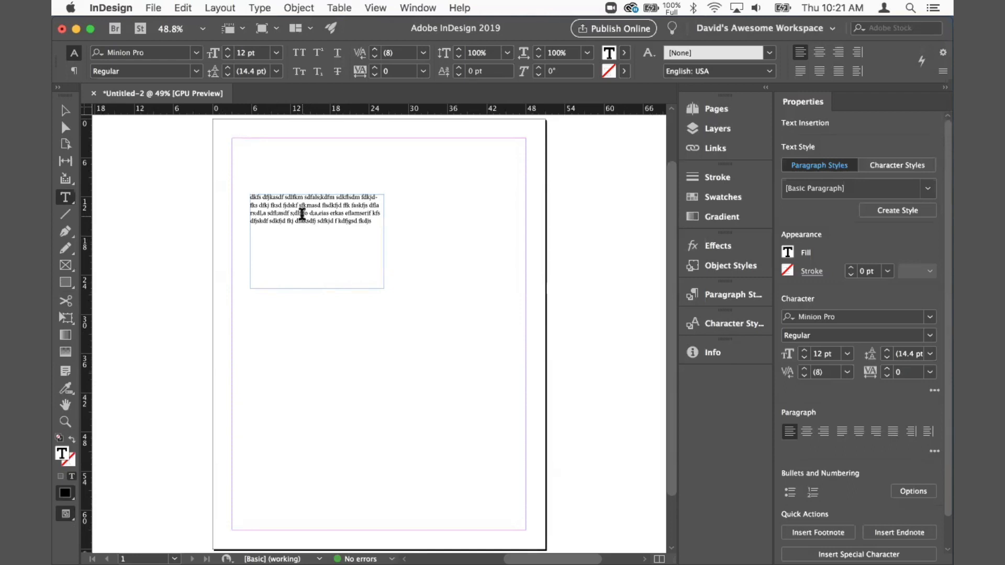
key("Escape")
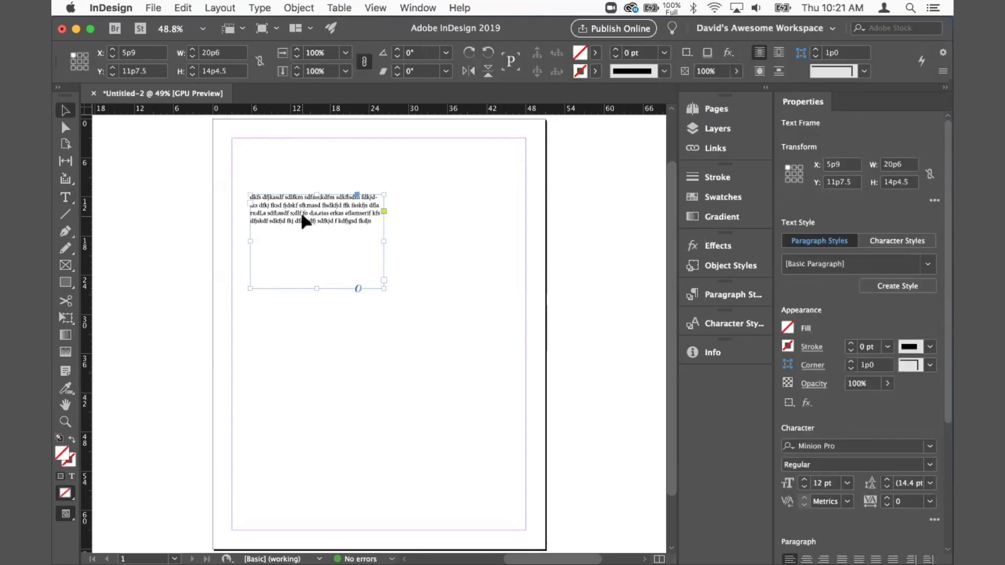
key("BackSpace")
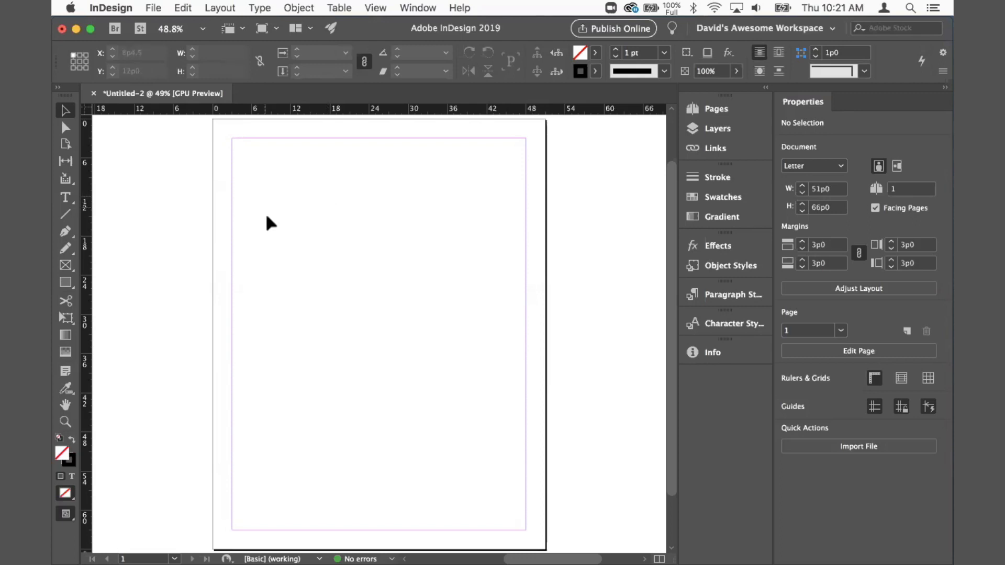
Step: Draw a rectangle frame about 26p3 by 18p4.5 near the page's top-left margin corner
left_click(65, 265)
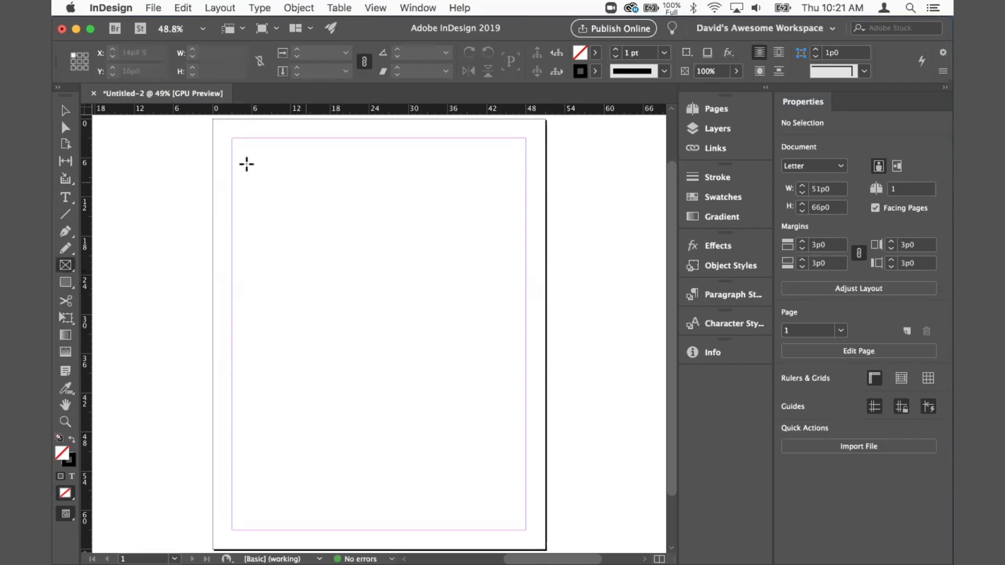
left_click_drag(250, 155, 422, 275)
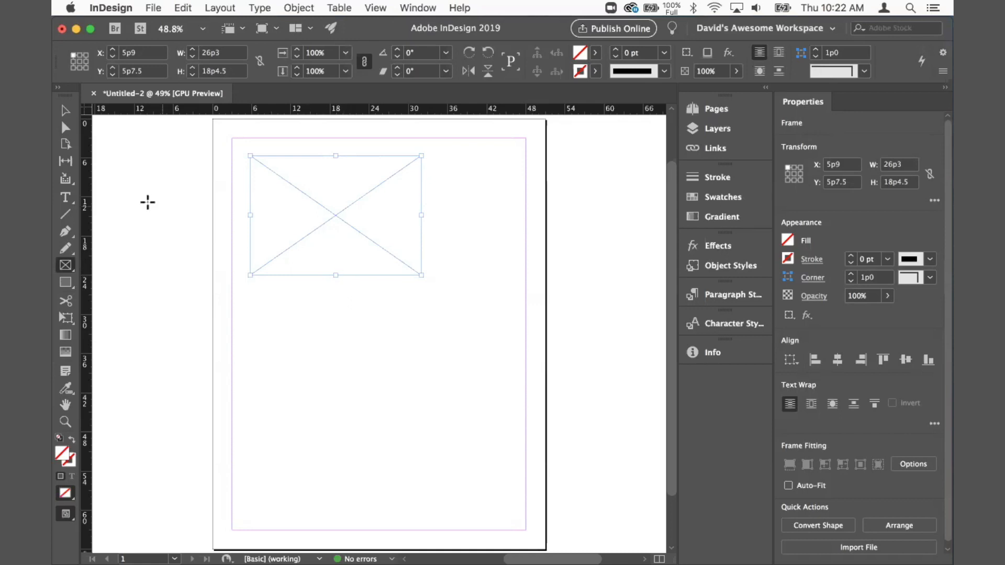
Step: Convert the frame to text and type "dfkd jfkadsjf sdkfjd" into it
left_click(68, 199)
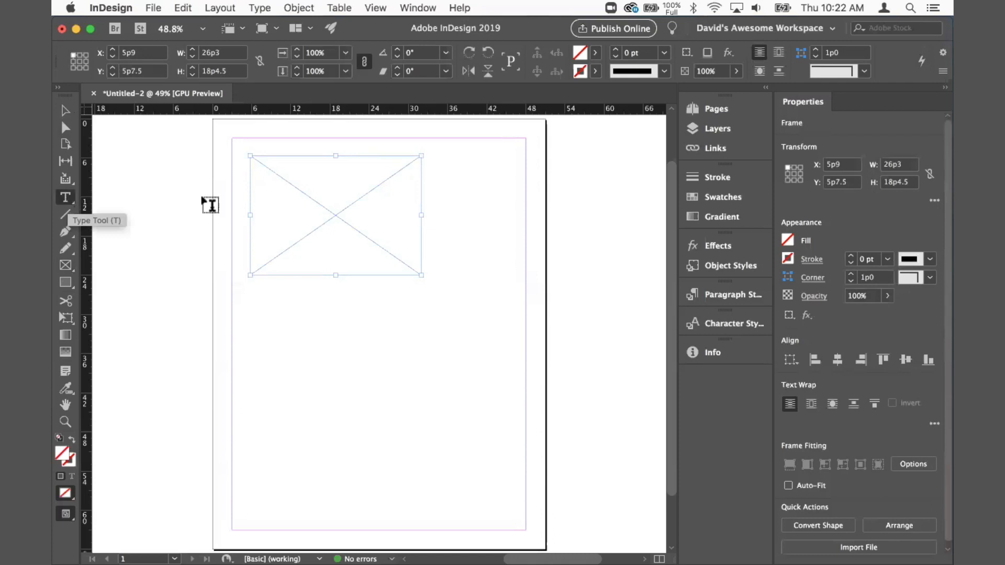
left_click(313, 183)
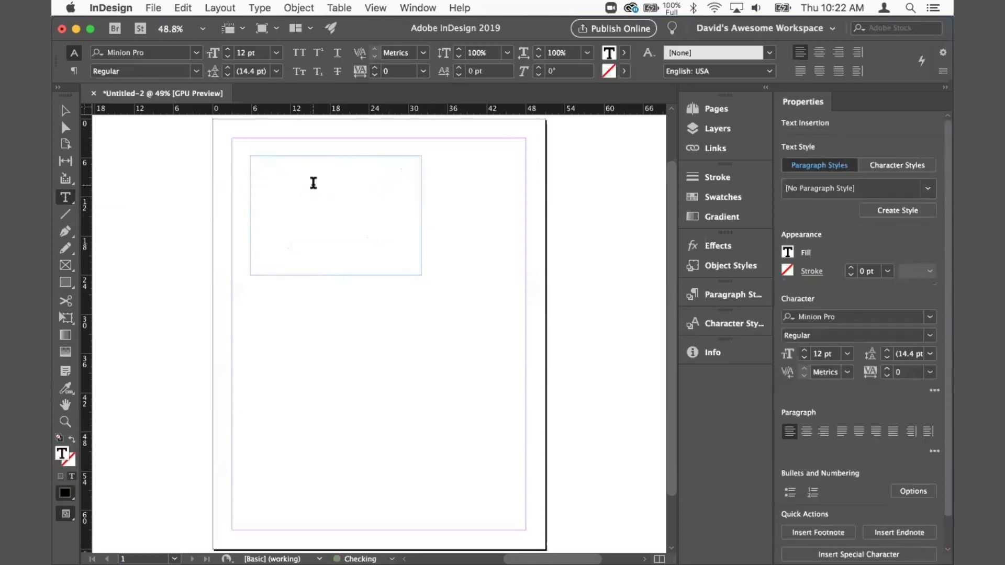
type("dfkd jfkadsjf sdkfjd f")
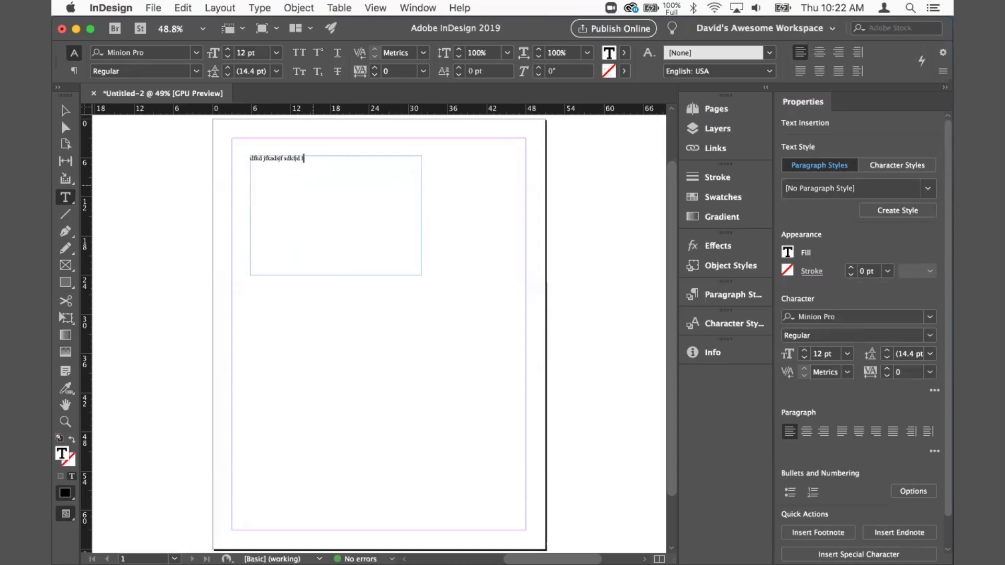
Step: Draw a rectangle about 32p4.5 by 17p0 in the middle of the page below the frame
left_click(67, 112)
left_click(66, 283)
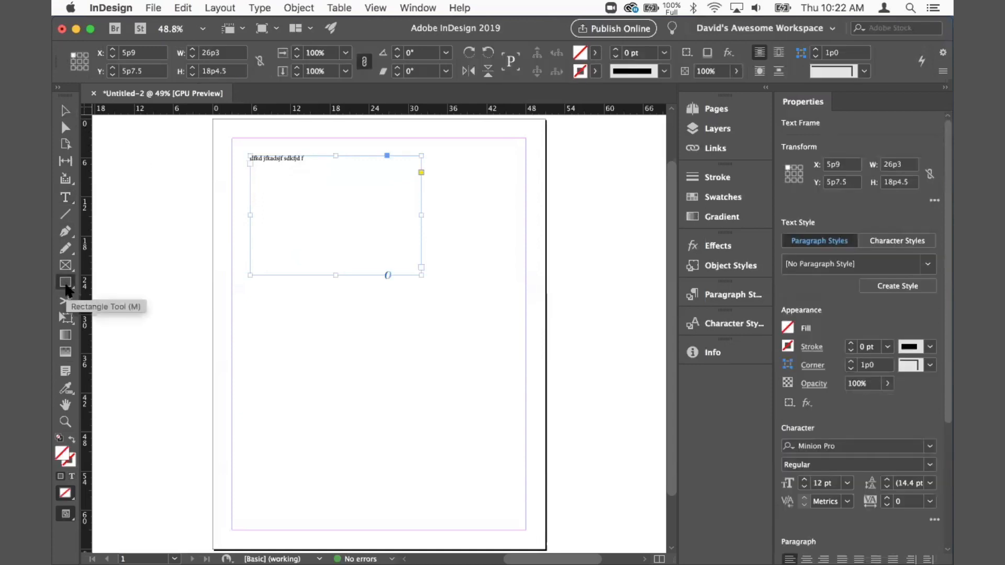
left_click_drag(287, 290, 498, 400)
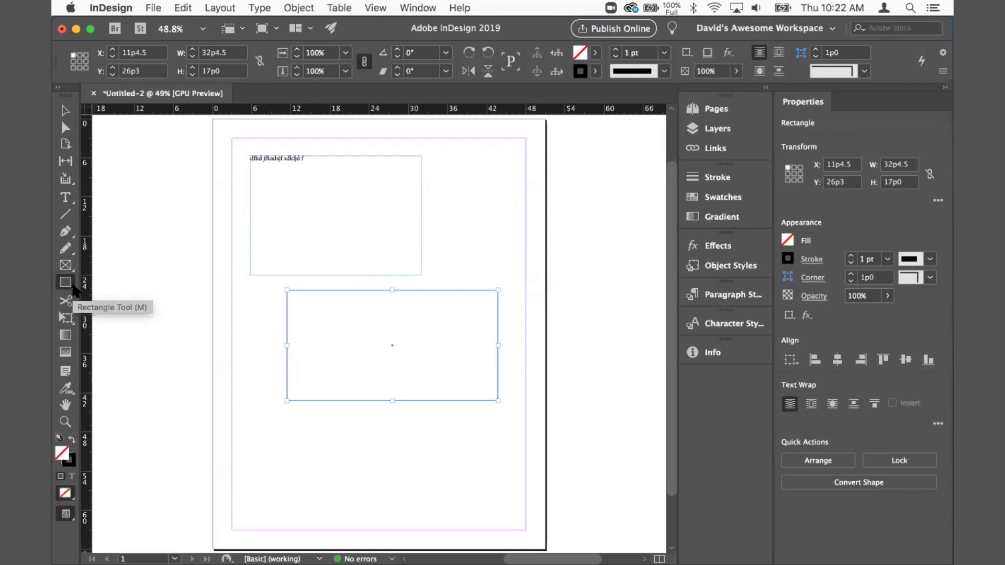
Step: Draw an ellipse about 23p3 wide and 31p10.5 tall along the left margin overlapping both shapes
left_click(75, 290)
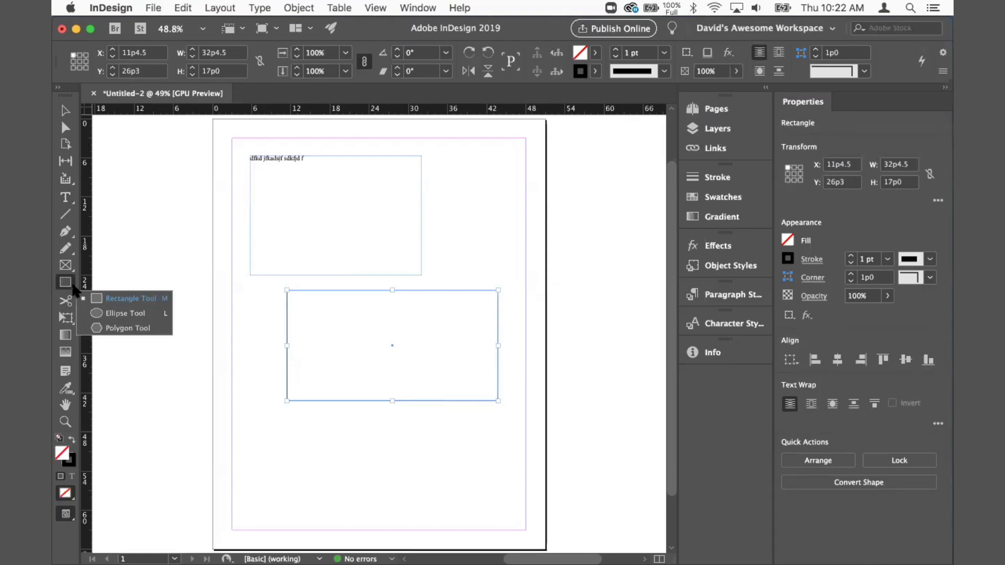
left_click(122, 314)
mouse_move(233, 241)
left_mouse_down()
mouse_move(253, 298)
mouse_move(364, 408)
mouse_move(383, 450)
left_mouse_up()
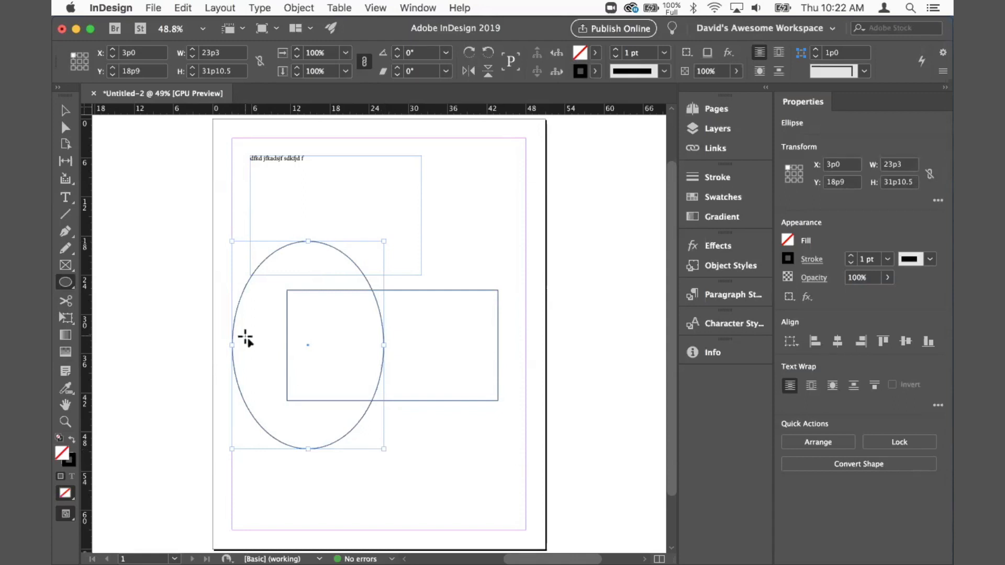
left_click(64, 111)
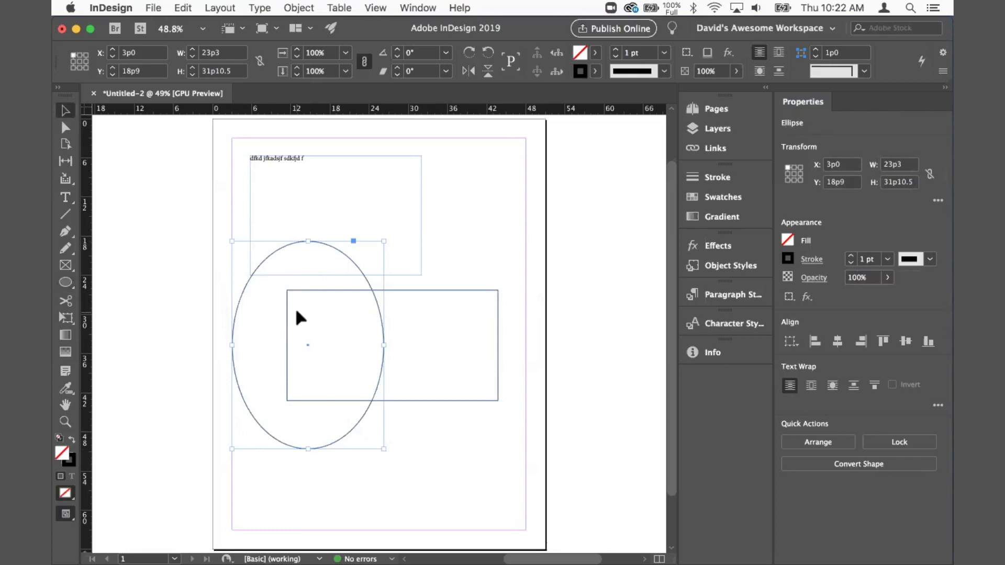
Step: Type placeholder text inside the ellipse, starting "dskfasd fksdjf sdkfma sdf;laskdmf"
left_click(66, 197)
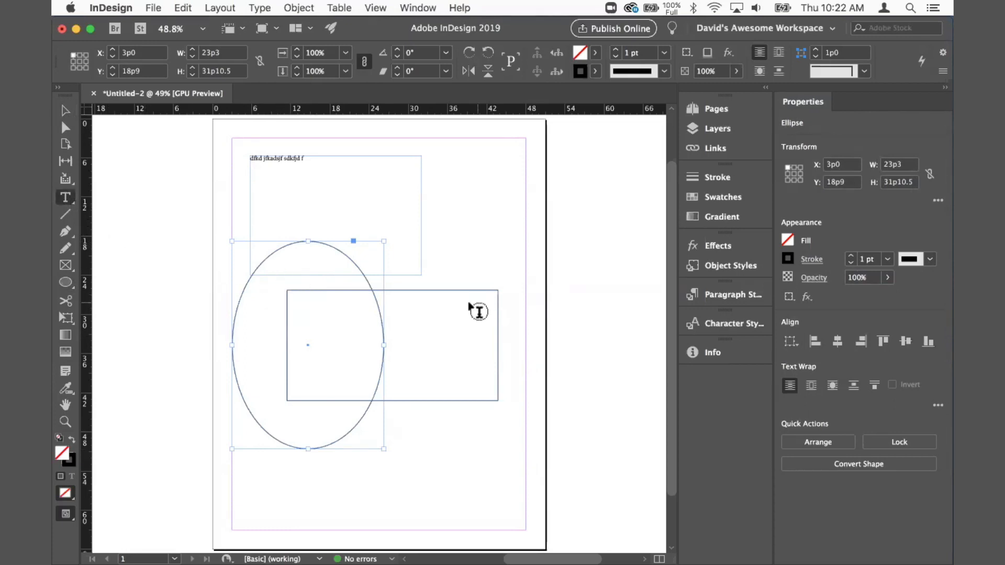
left_click(261, 323)
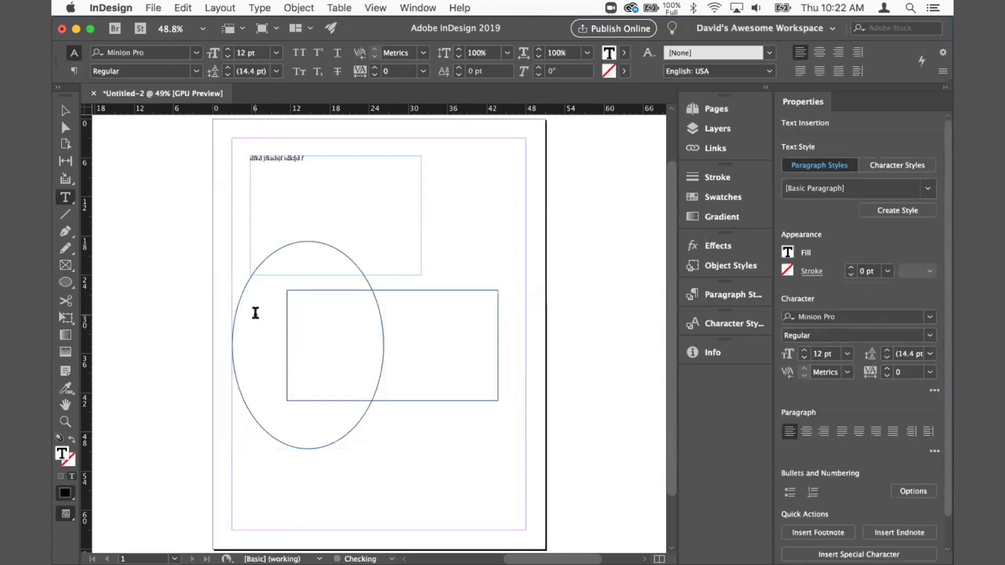
type("dskfasd fksdjf sdkfma sdf;laskdmf sdlfkmas dflksmr wofiasm f;sl")
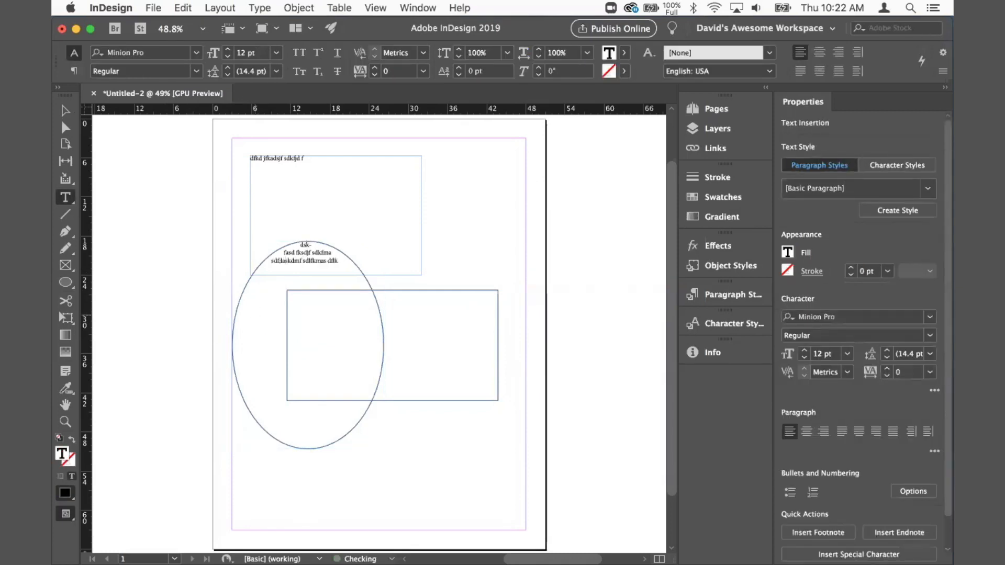
type(" sdf sdfsdj fksfj asdkfm aoseim sf")
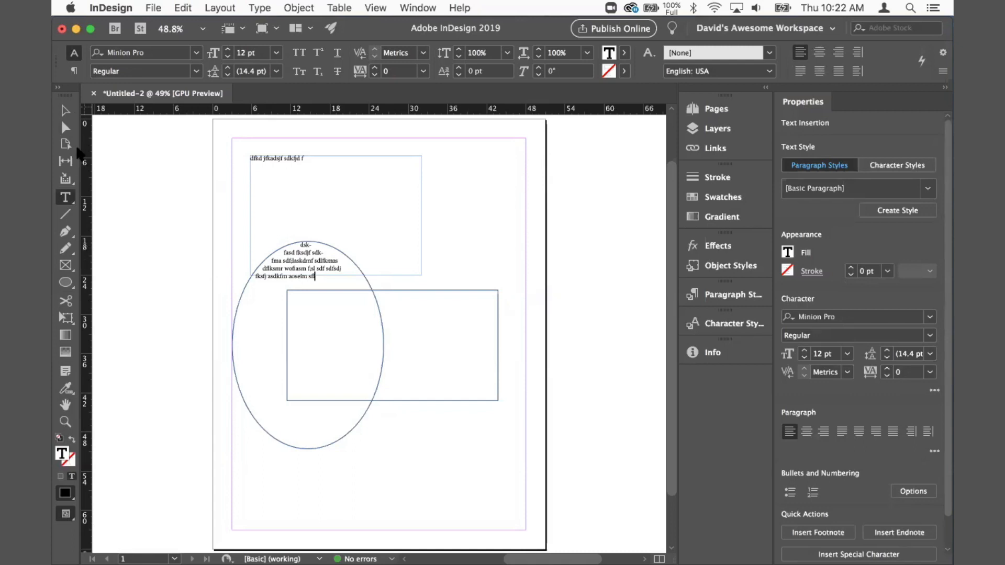
Step: Move the top text frame to the right, to about X 14p5.25 and Y 5p0
left_click(64, 111)
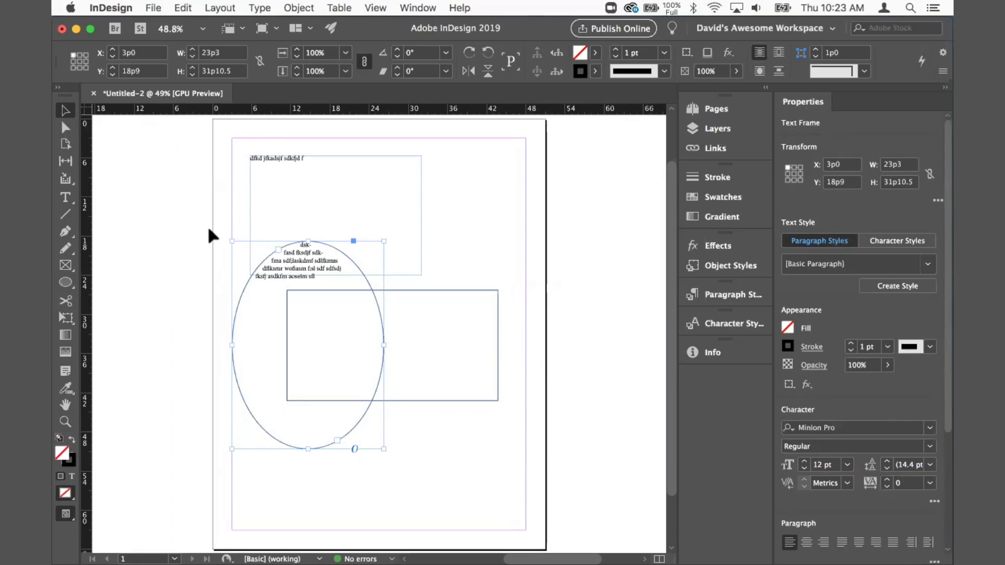
left_click(297, 184)
left_click_drag(296, 184, 353, 180)
left_click(66, 266)
left_click(66, 267)
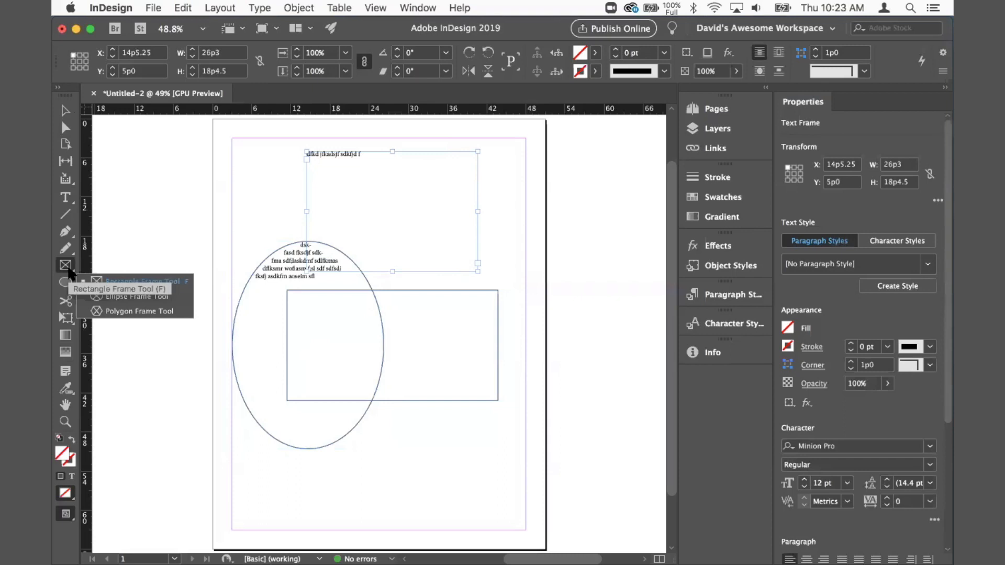
left_click(66, 111)
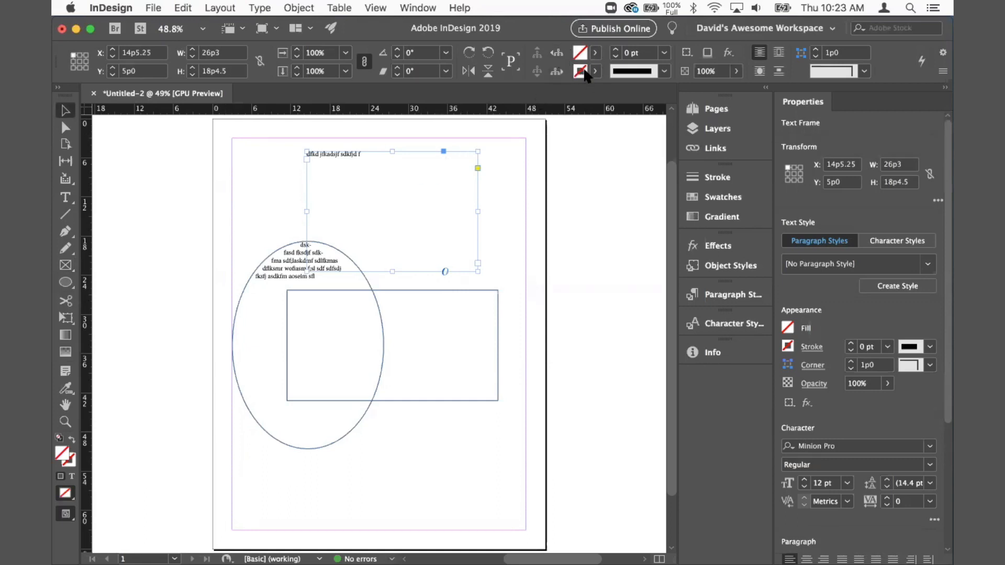
left_click(595, 53)
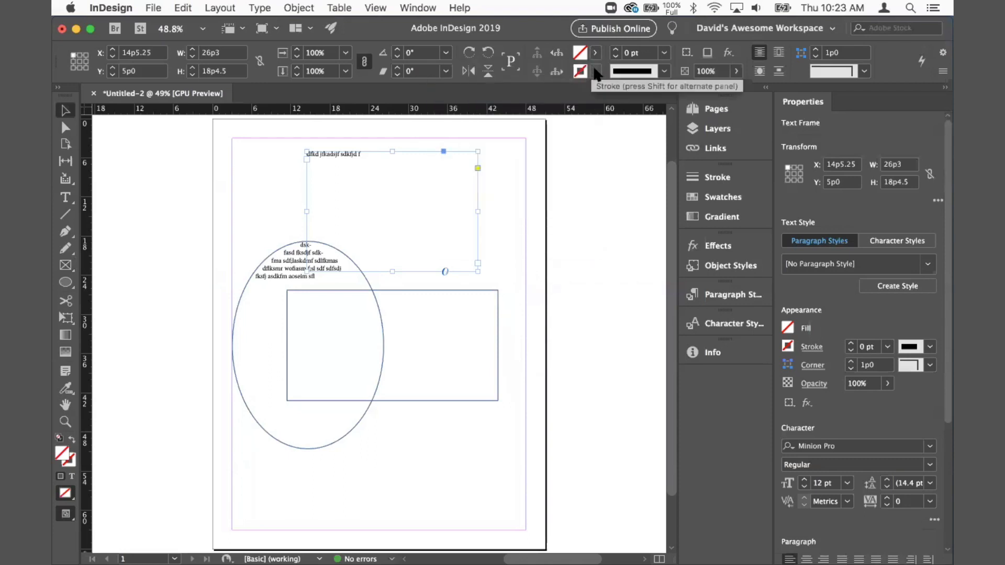
left_click(595, 71)
left_click(596, 71)
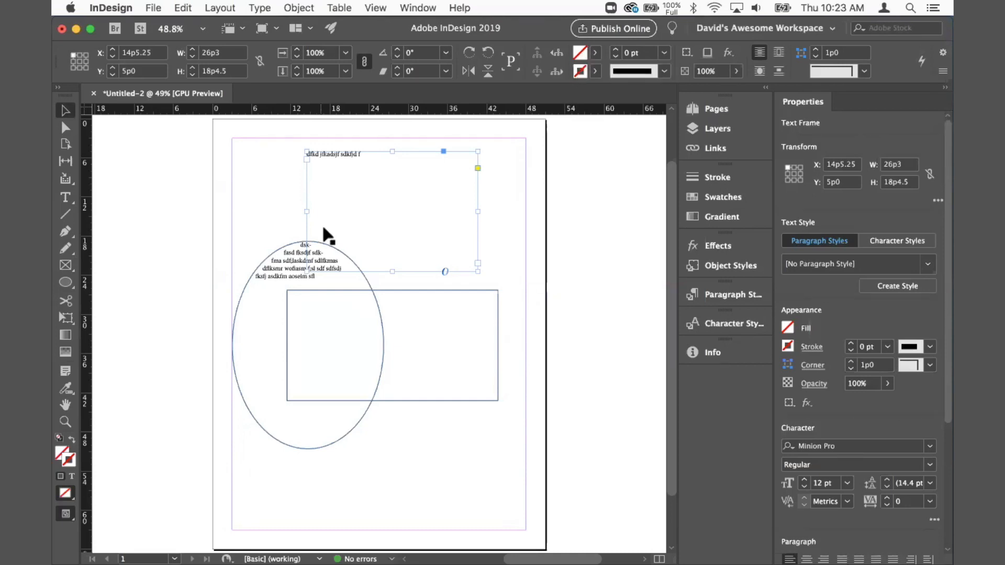
Step: With nothing selected, set the default stroke to 7 pt in C=15 M=100 Y=100 K=0
left_click(244, 273)
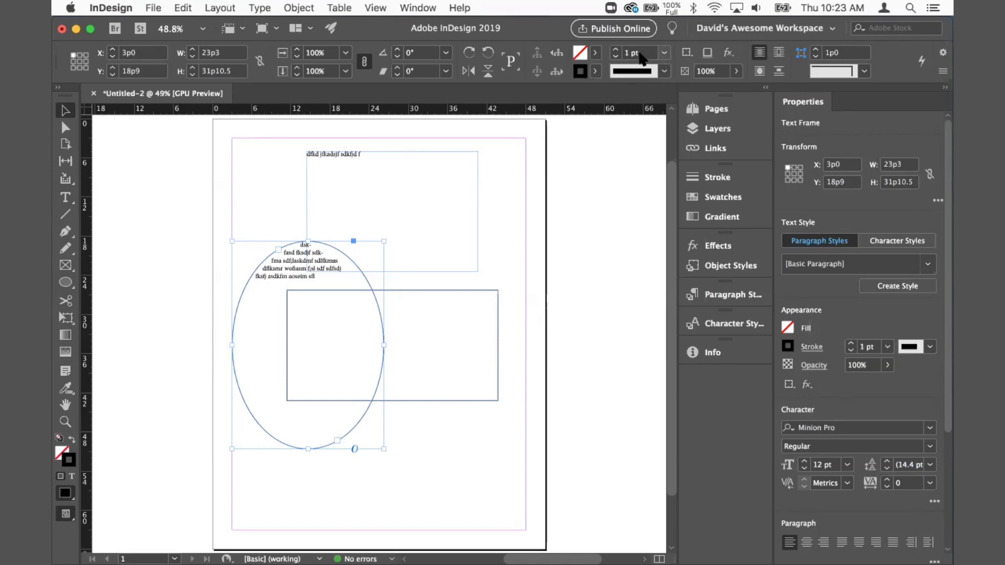
left_click(502, 263)
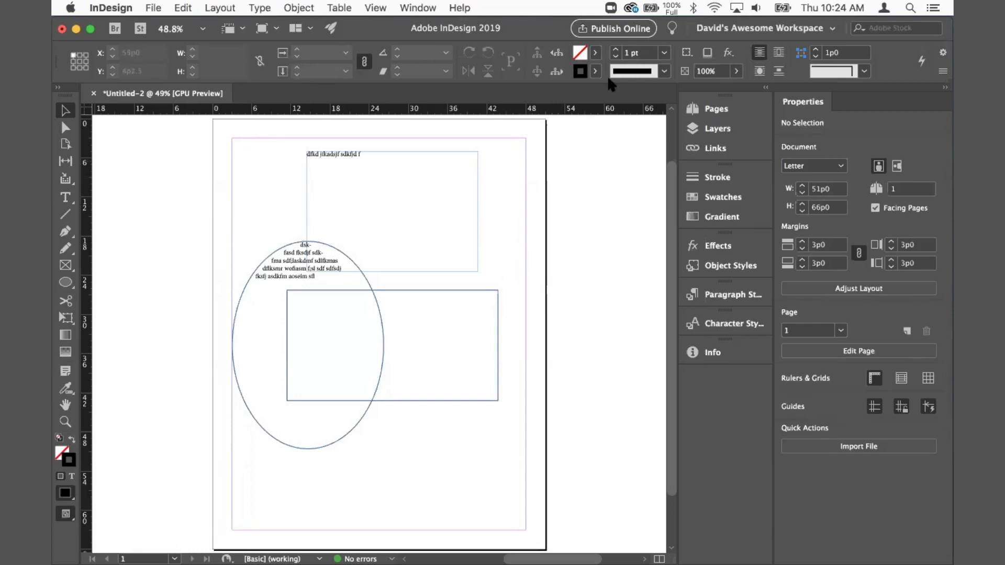
left_click(664, 52)
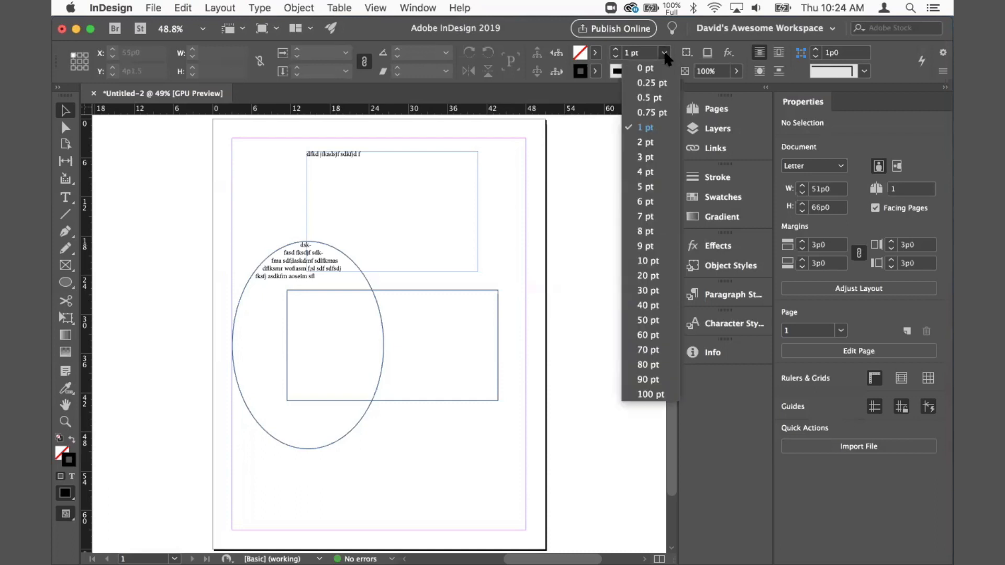
left_click(644, 217)
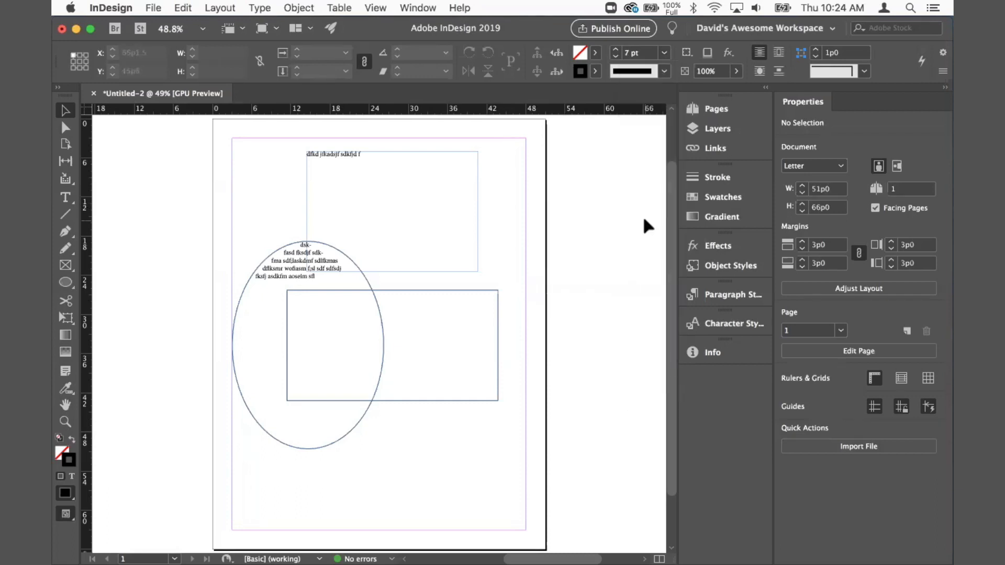
left_click(597, 71)
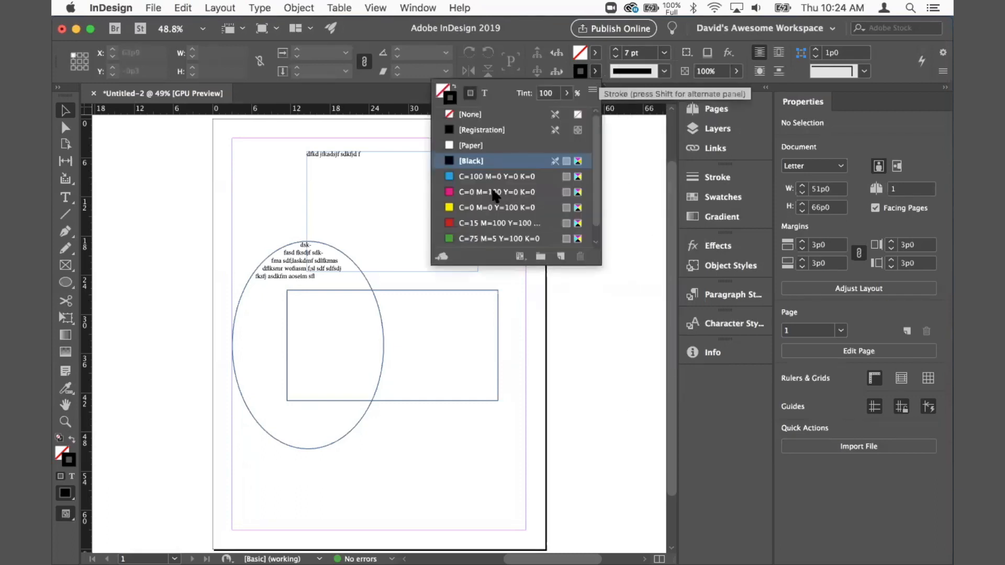
left_click(471, 221)
Step: Set the default fill colour to C=0 M=0 Y=100 K=0 yellow
left_click(594, 52)
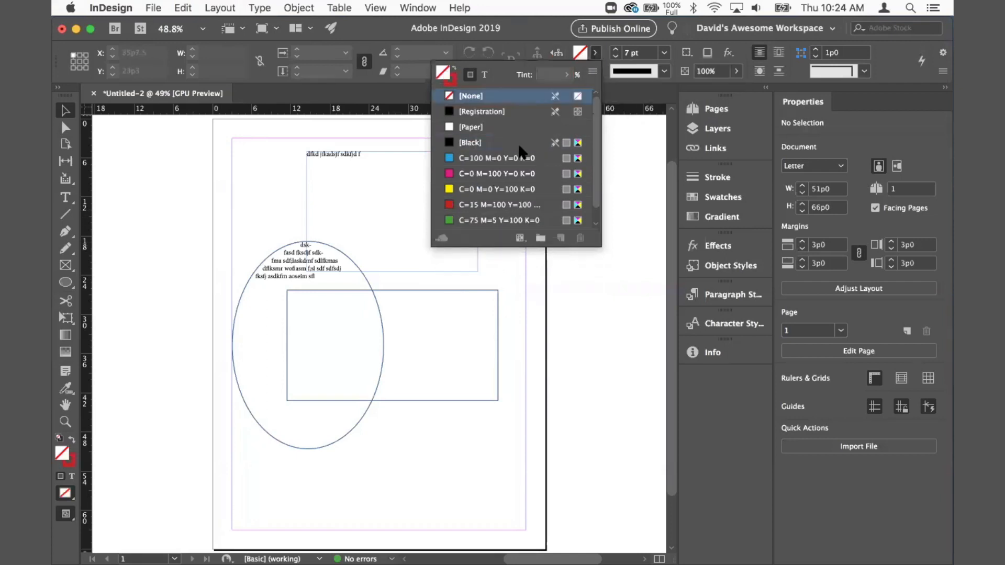
left_click(503, 189)
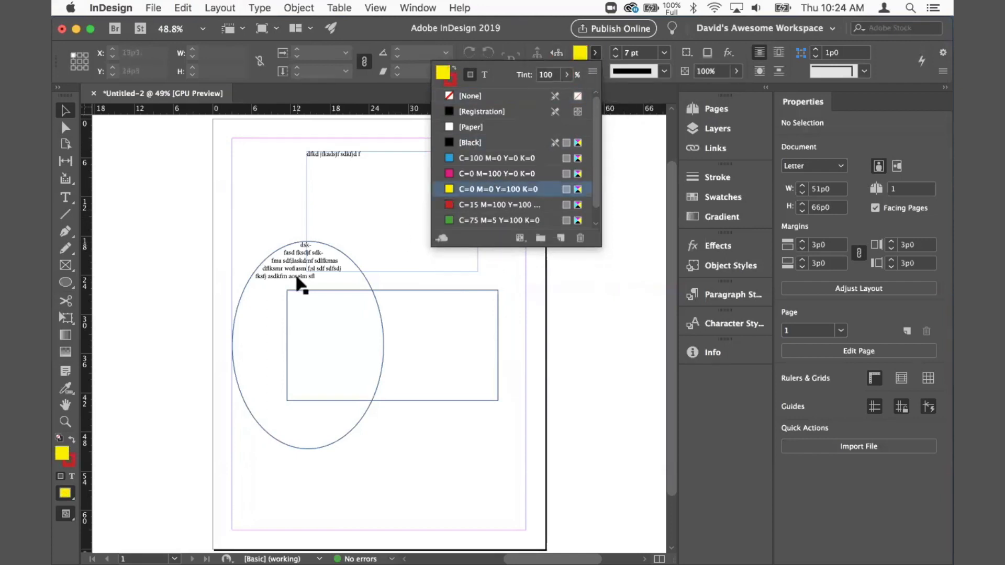
left_click(527, 309)
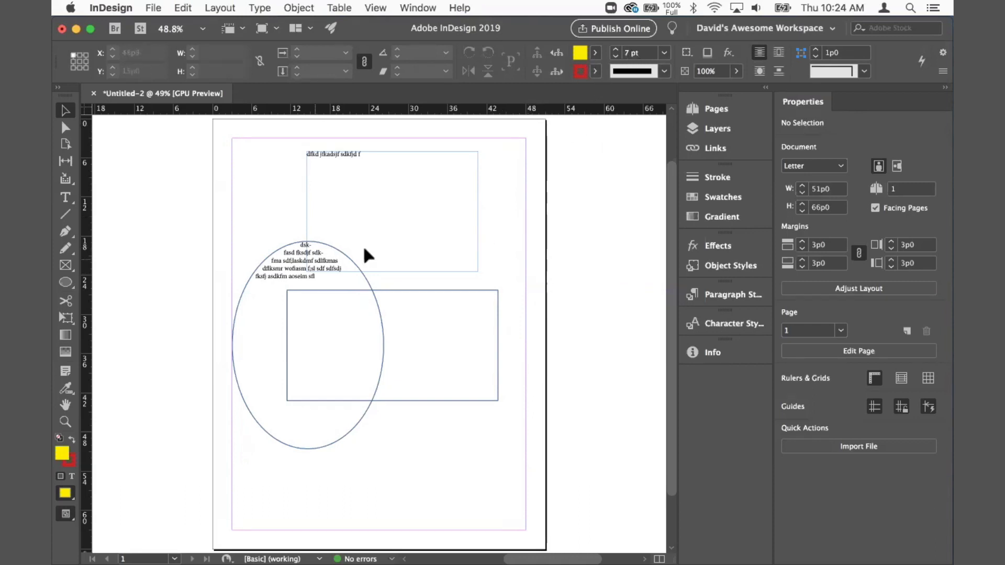
Step: Draw a rectangle about 23p9 by 27p3.75 near the top-left margin, overlapping the ellipse and text frame
left_click(66, 282)
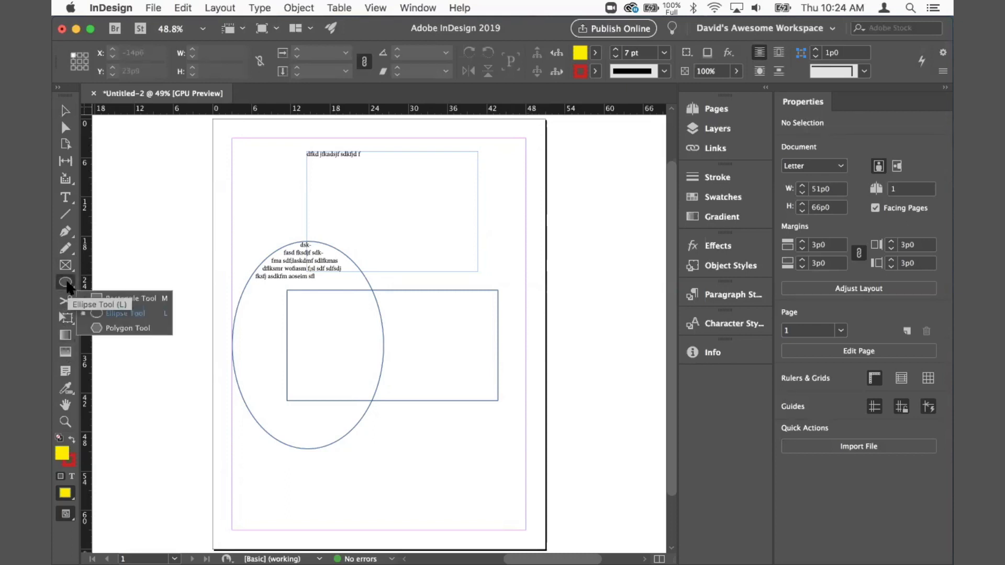
left_click(119, 298)
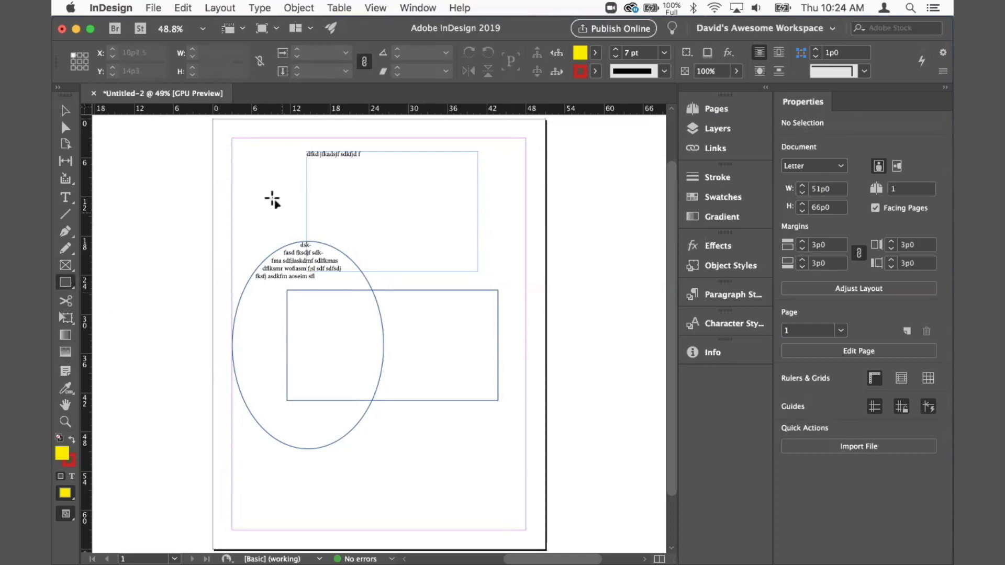
mouse_move(240, 168)
left_mouse_down()
mouse_move(291, 213)
mouse_move(396, 345)
left_mouse_up()
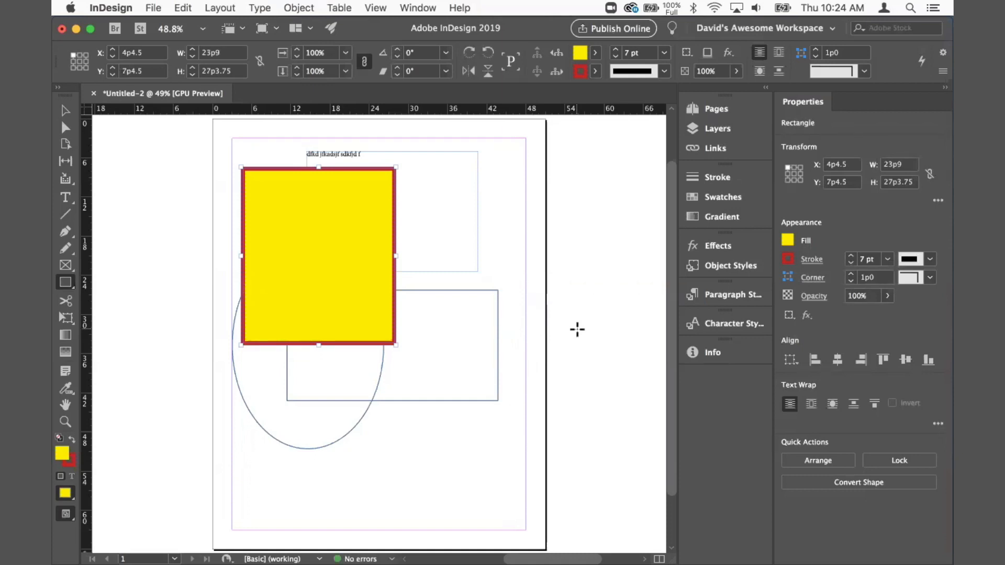
left_click(64, 112)
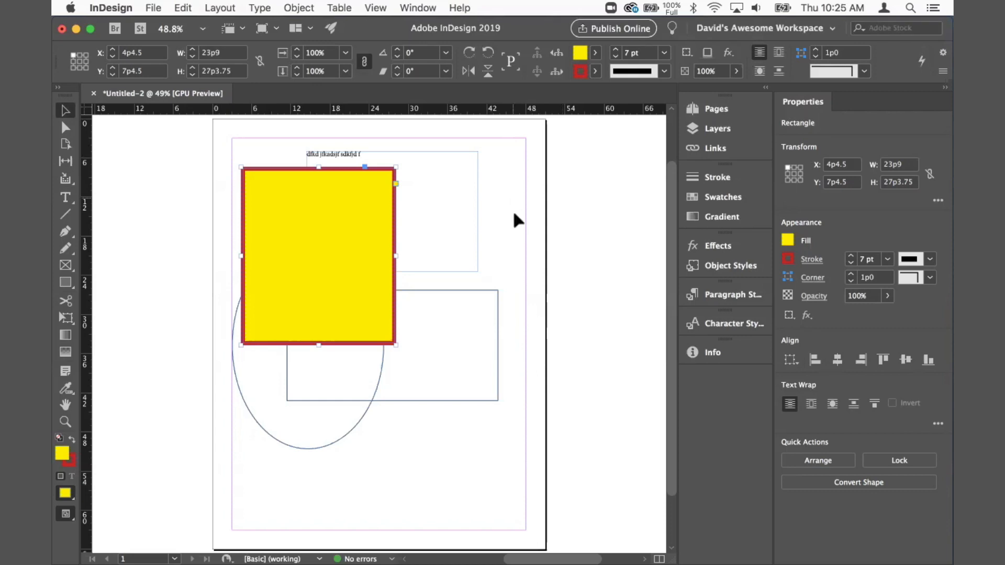
left_click(485, 318)
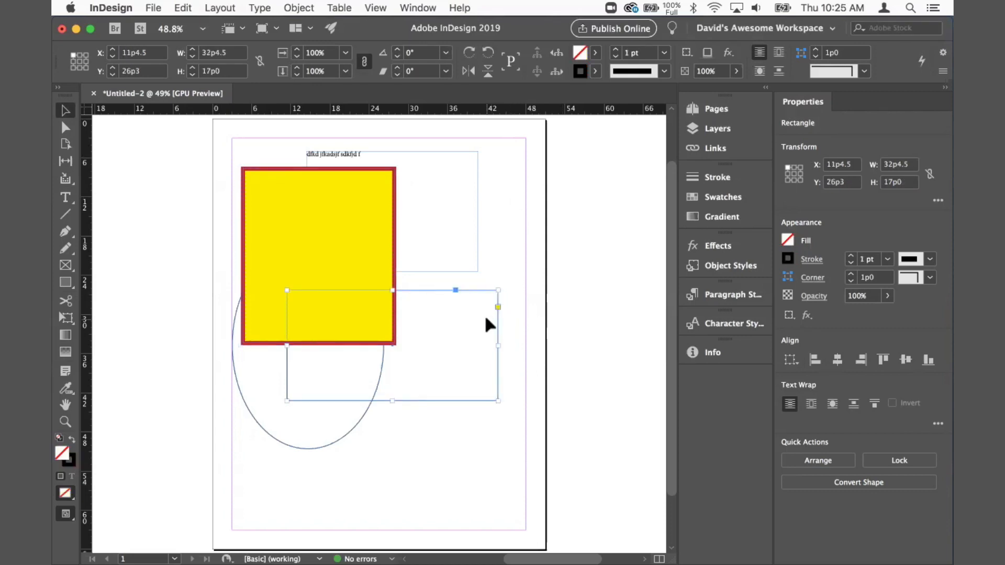
left_click(504, 250)
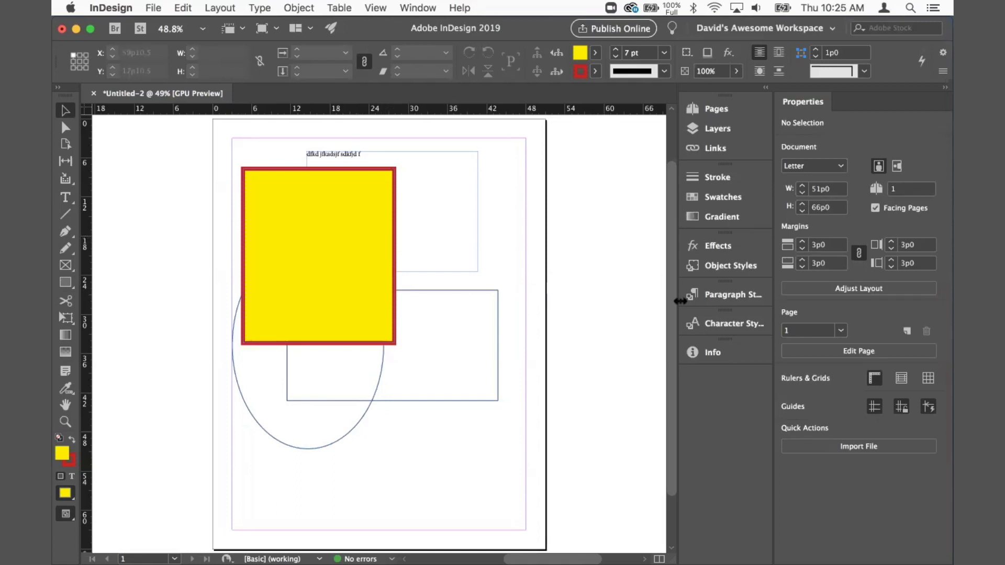
Step: Create a new character style named "my happy style" with character colour C=100 M=0 Y=0 K=0
left_click(711, 324)
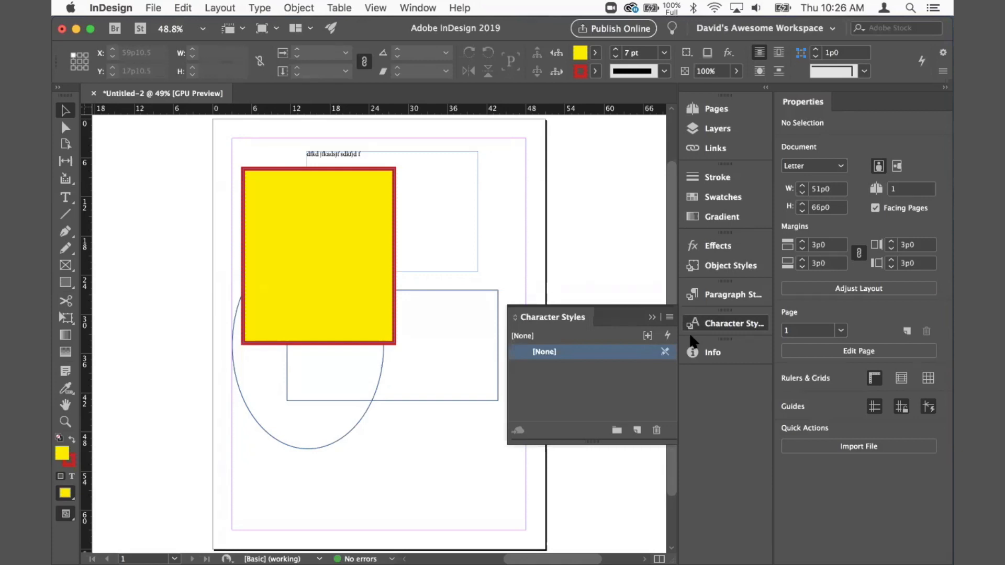
left_click(724, 298)
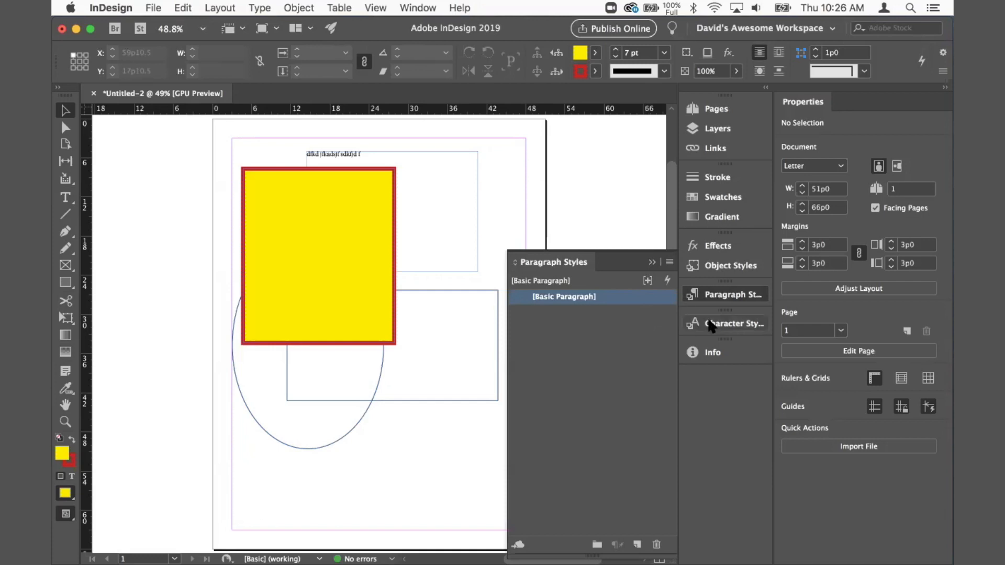
left_click(689, 324)
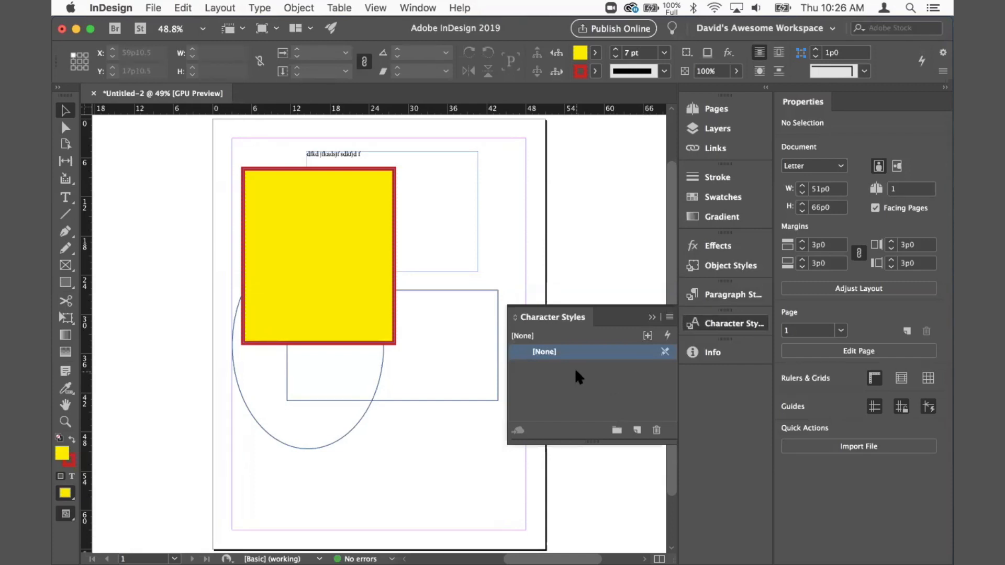
left_click(669, 317)
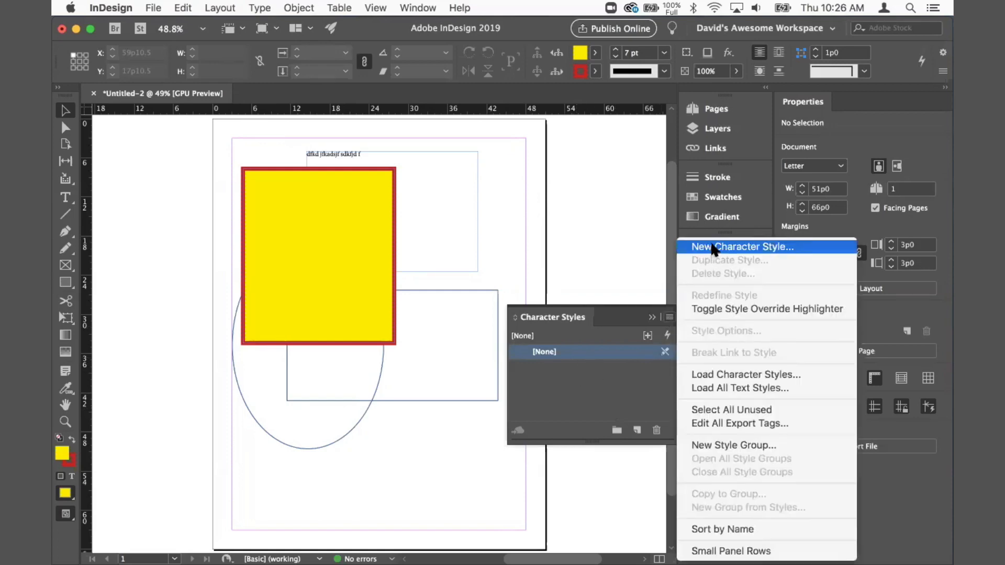
left_click(712, 248)
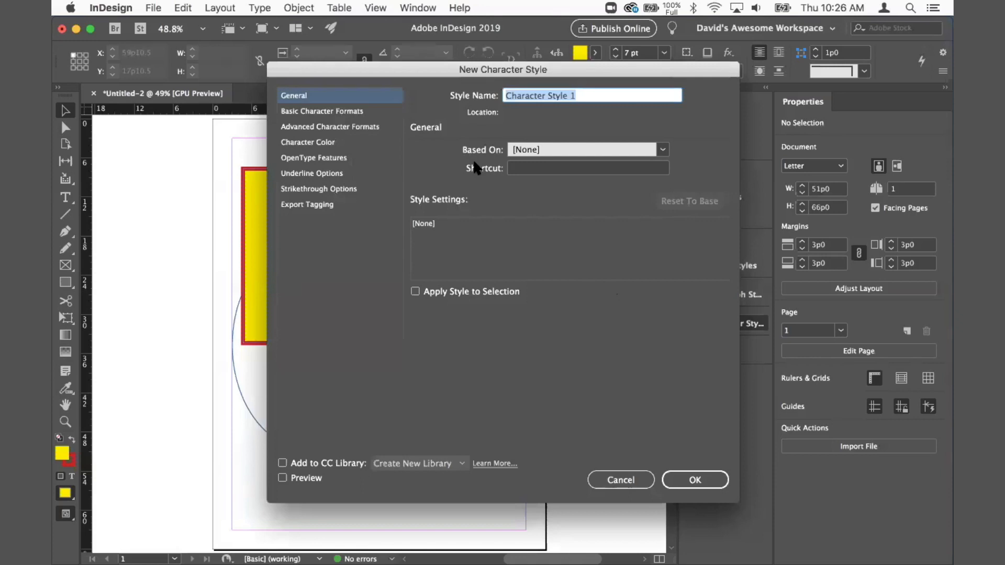
type("my happy style")
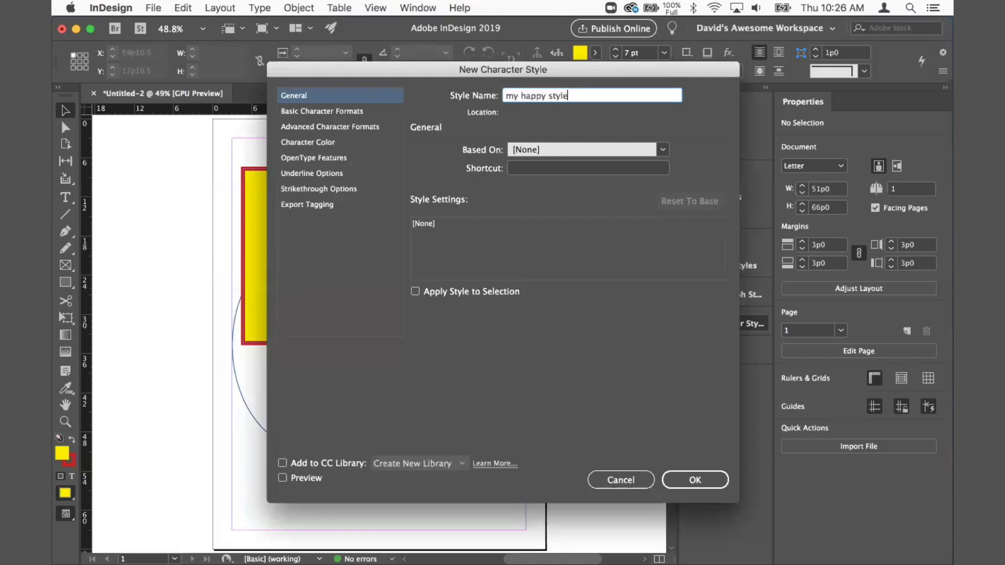
left_click(314, 141)
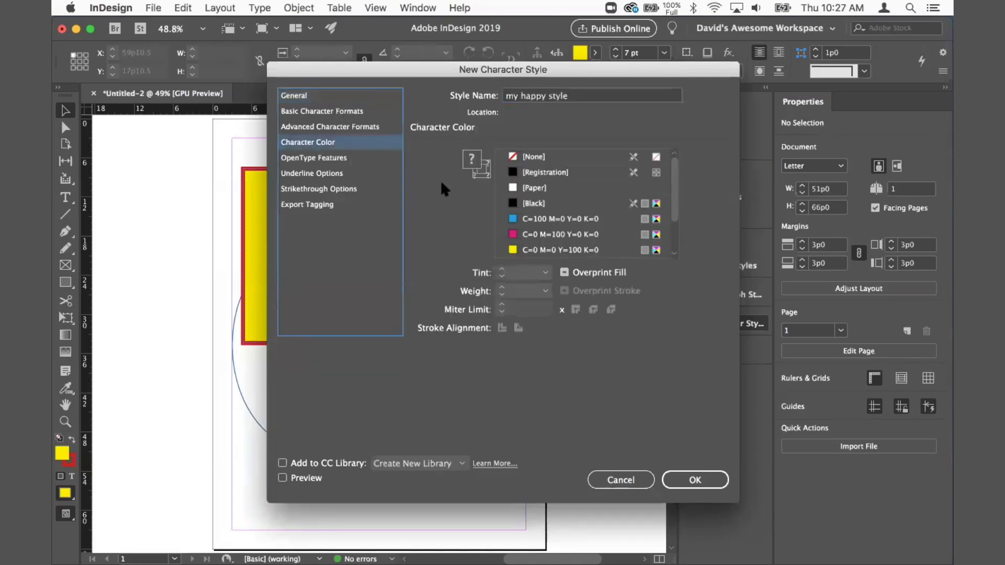
left_click(528, 220)
left_click(695, 480)
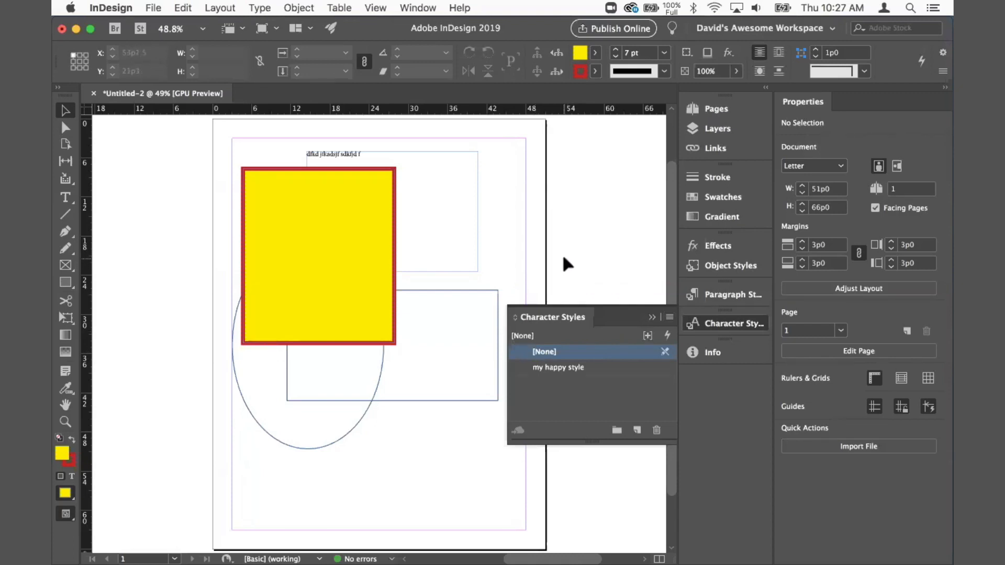
Step: Make "my happy style" the default character style and draw a text frame below the ellipse
left_click(566, 367)
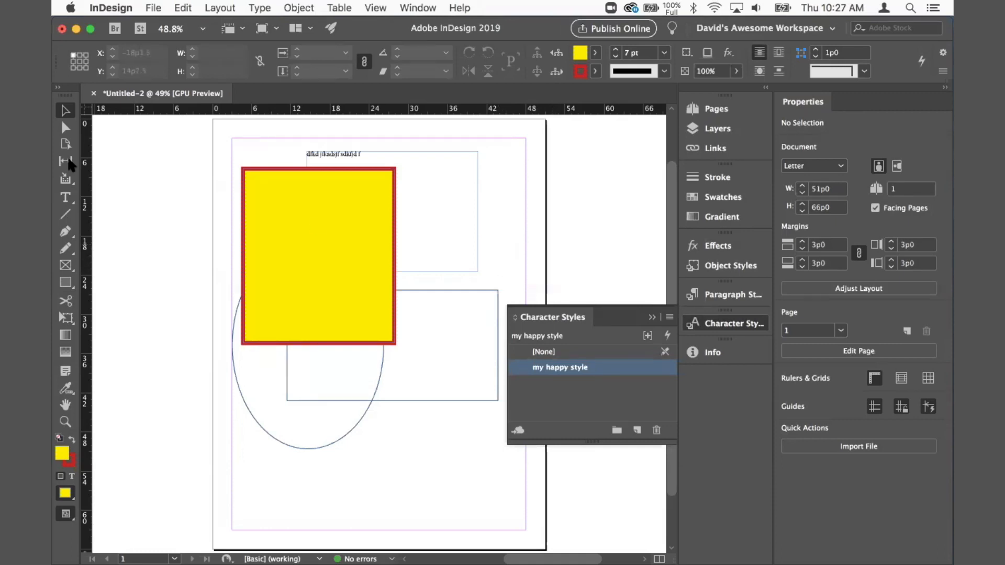
left_click(65, 200)
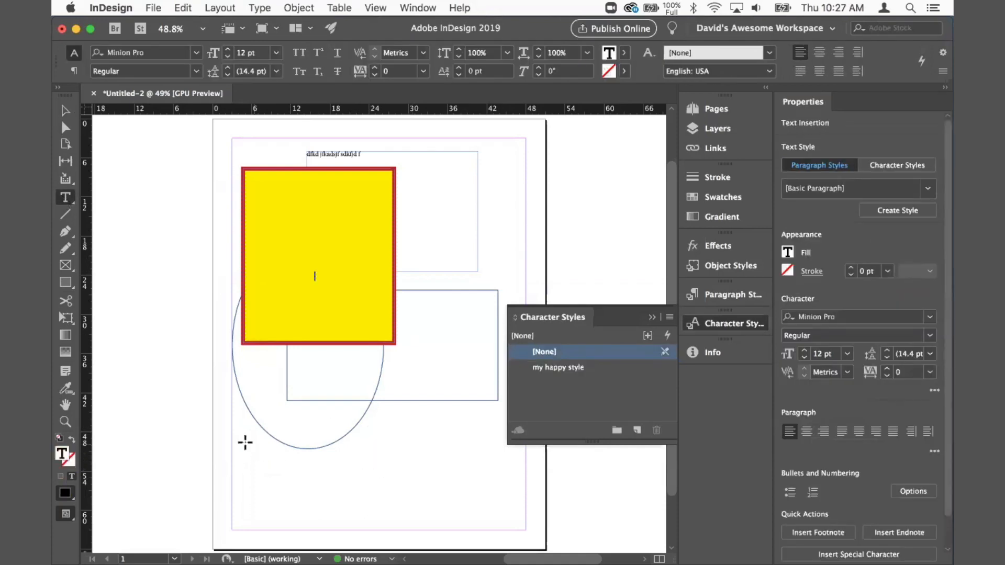
left_click_drag(244, 441, 416, 494)
key("super+2")
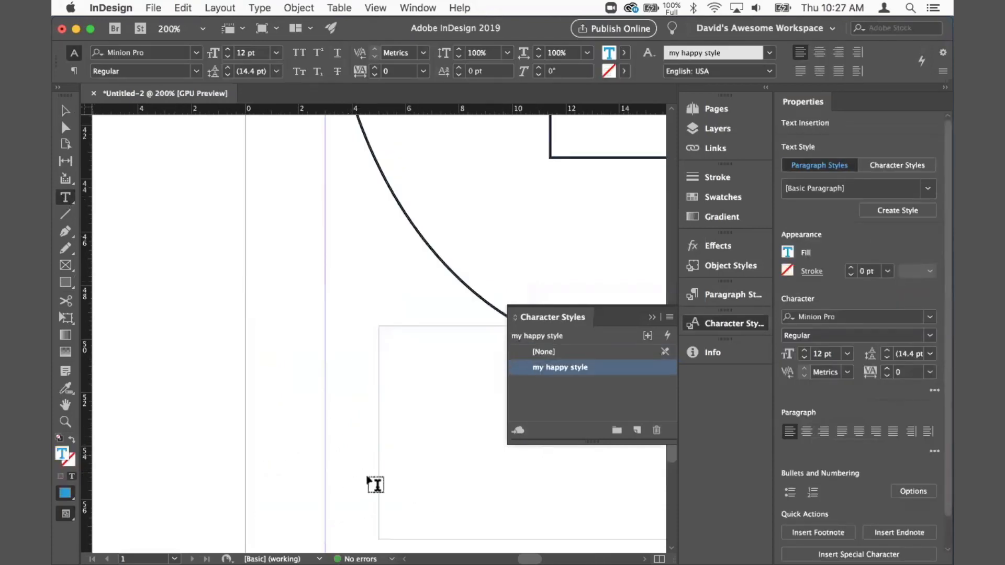
left_click_drag(437, 432, 240, 332)
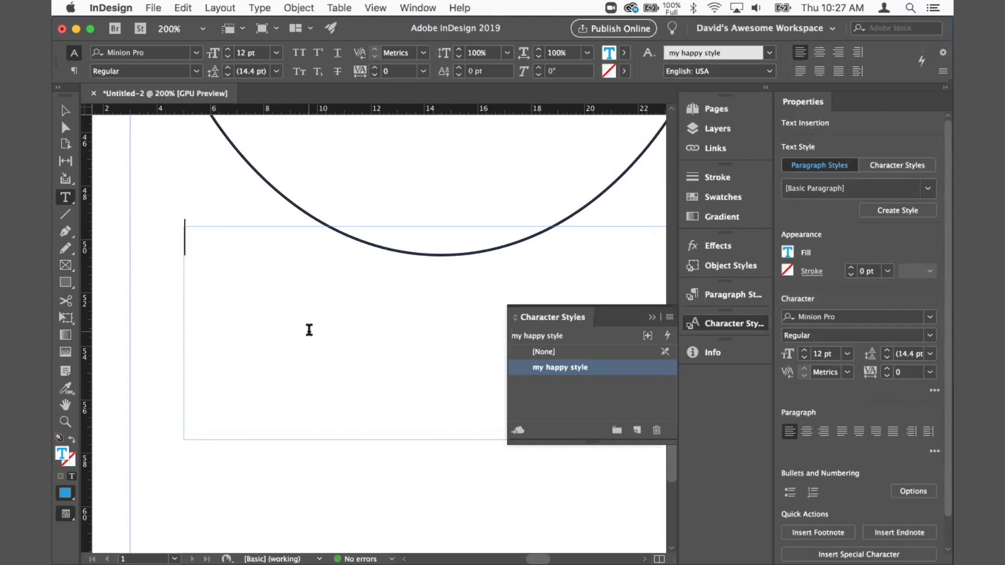
Step: Type the placeholder text "fks fjskdf asmdflsd mf;lasdkfm" into the new text frame
type("fks fjskdf asmdflsd mf;lasdkfm")
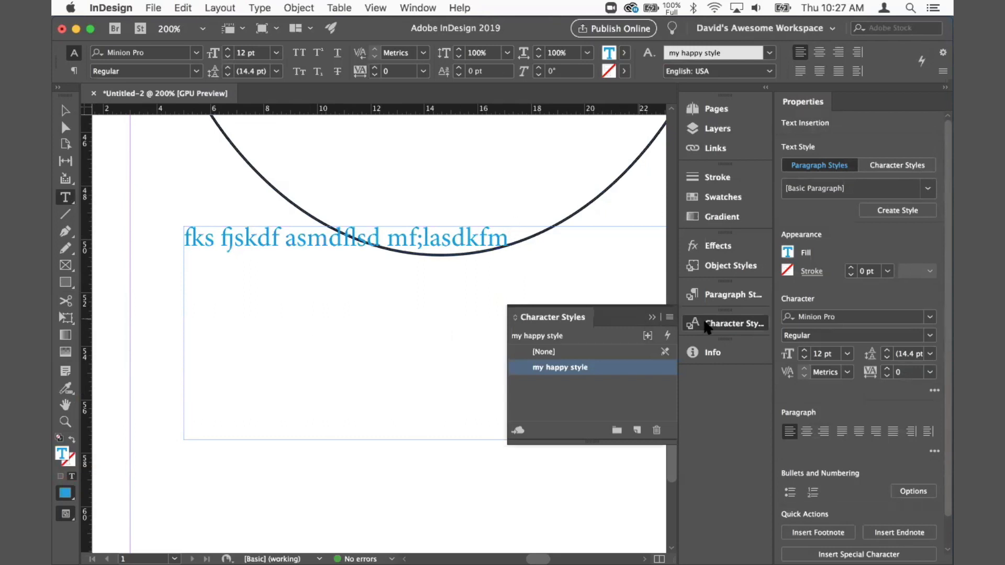
left_click(707, 324)
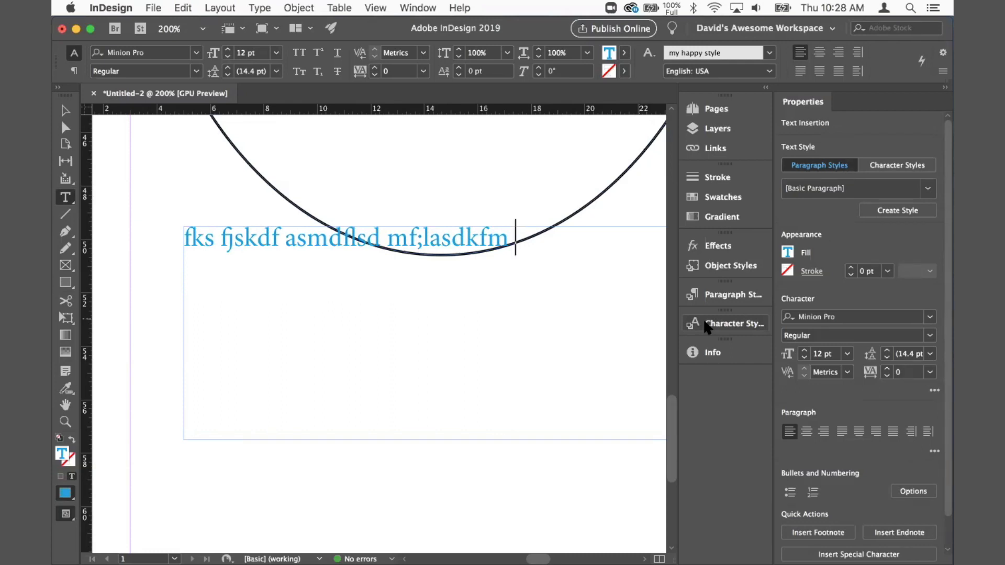
left_click(722, 328)
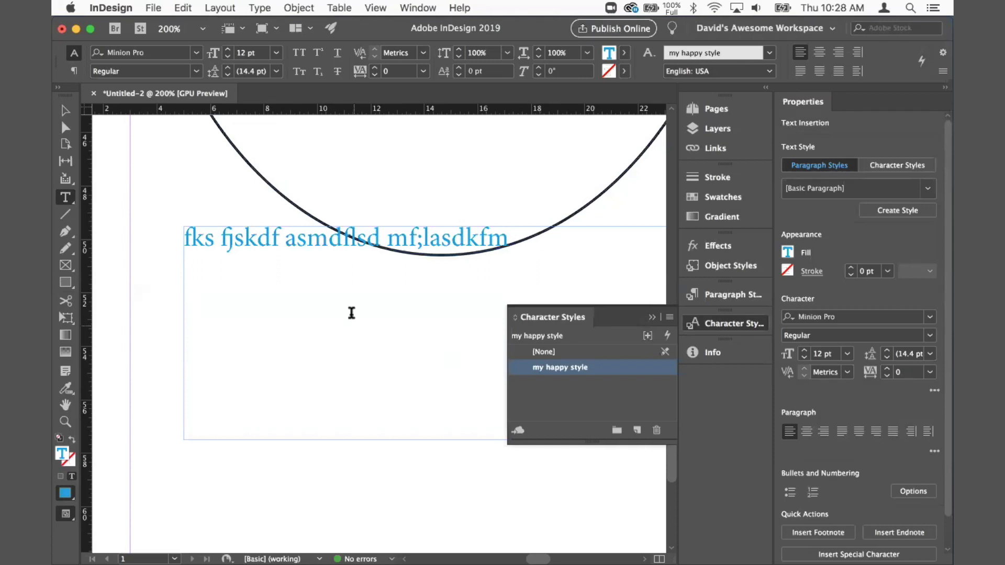
Step: Set the whole line's character style to [None], then apply "my happy style" only to the word "fjskdf"
triple_click(522, 250)
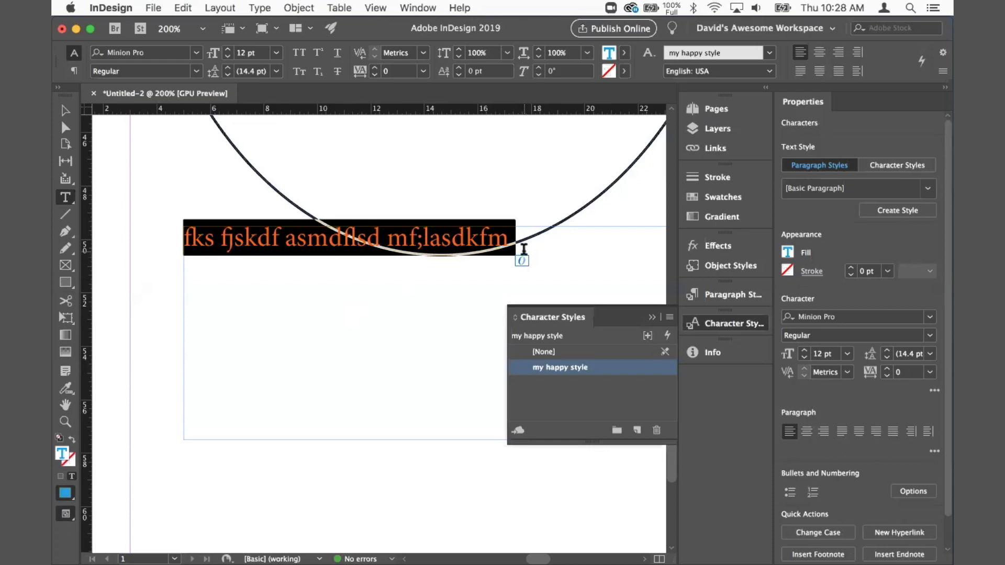
left_click(542, 352)
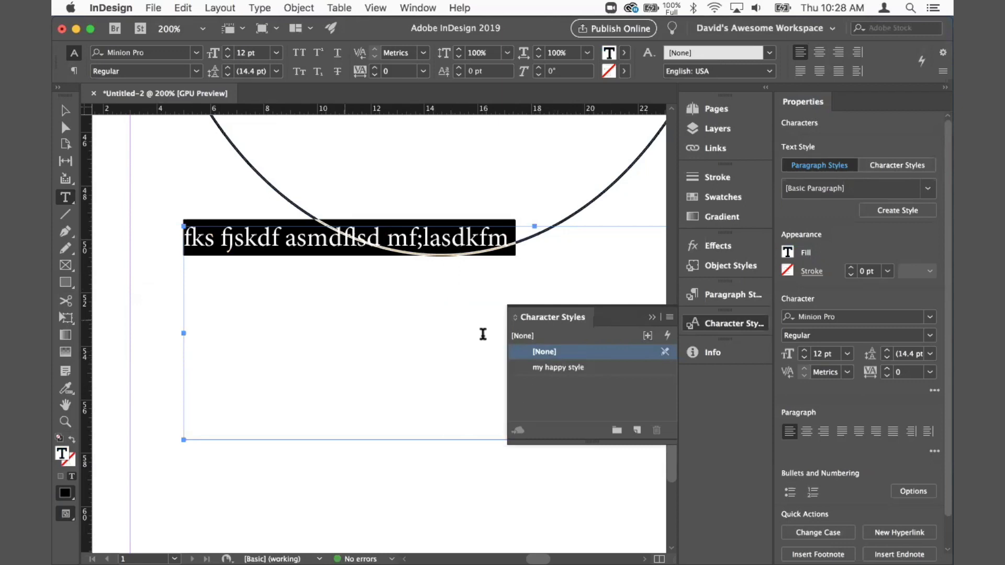
left_click(267, 245)
double_click(244, 243)
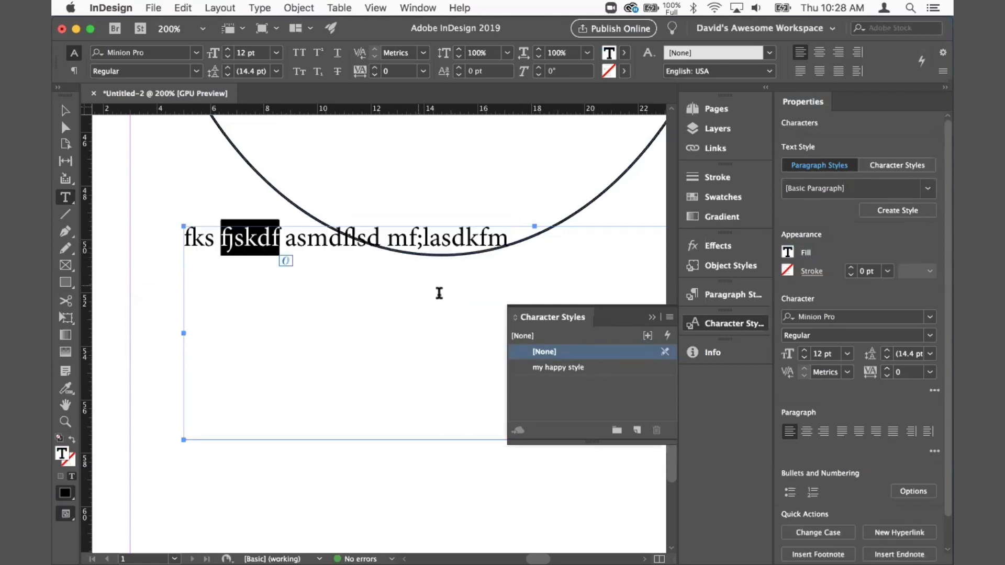
left_click(558, 367)
left_click(307, 250)
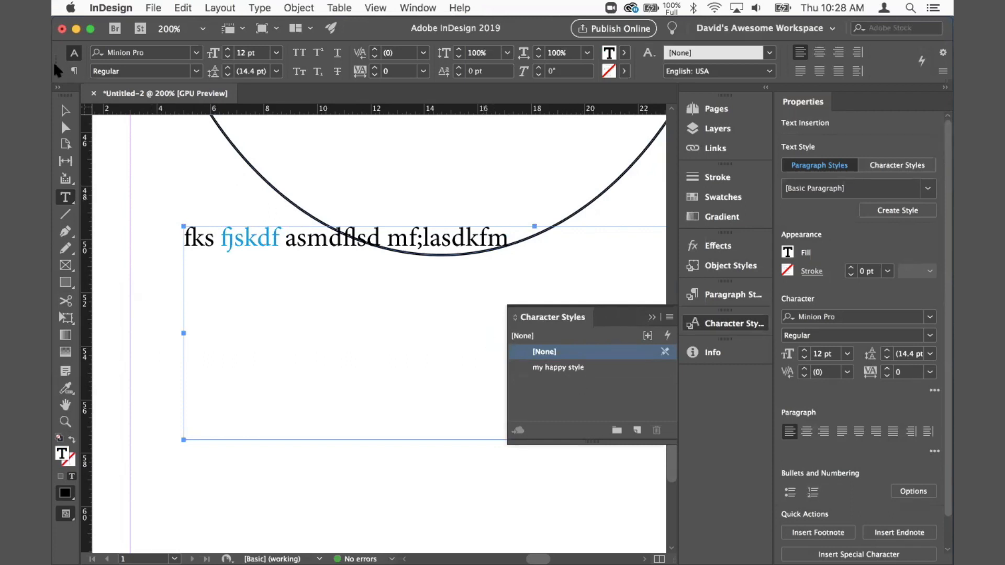
key("Escape")
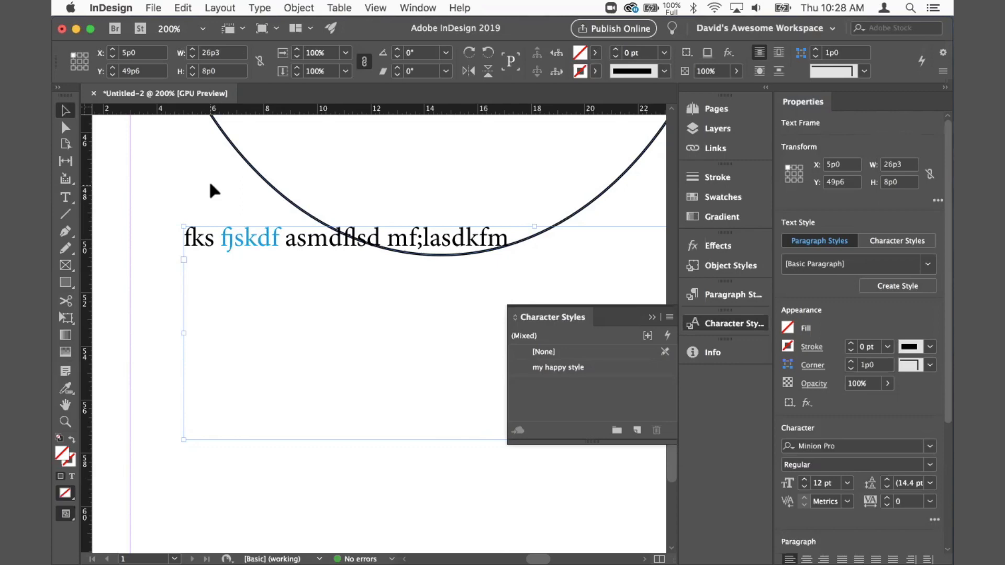
Step: Switch to Safari and open the Magazine page on the InDesignSecrets site
key("super+Tab")
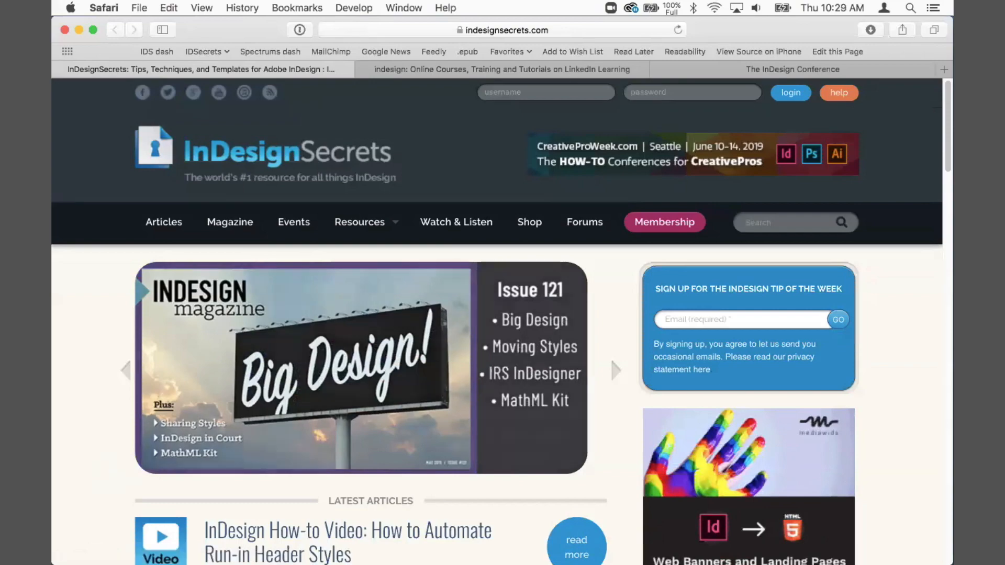
scroll(101, 467, "down", 2)
scroll(225, 423, "down", 10)
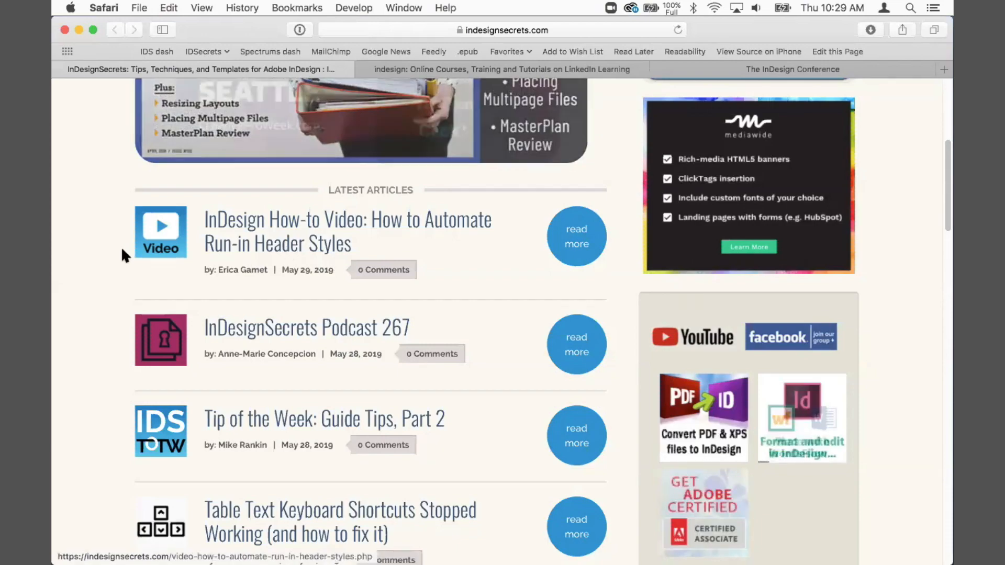
left_click_drag(947, 150, 946, 86)
left_click(233, 224)
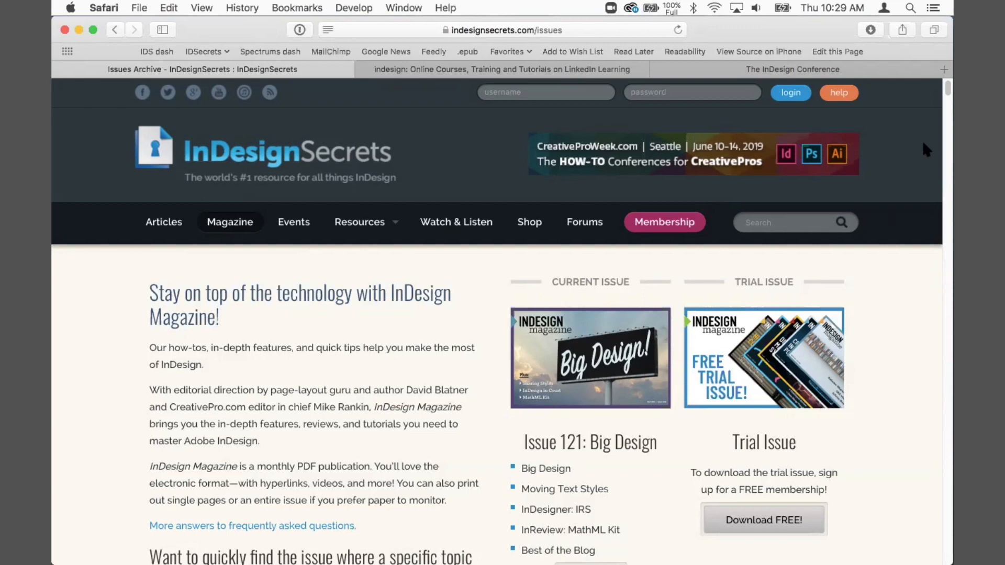
left_click_drag(946, 90, 944, 94)
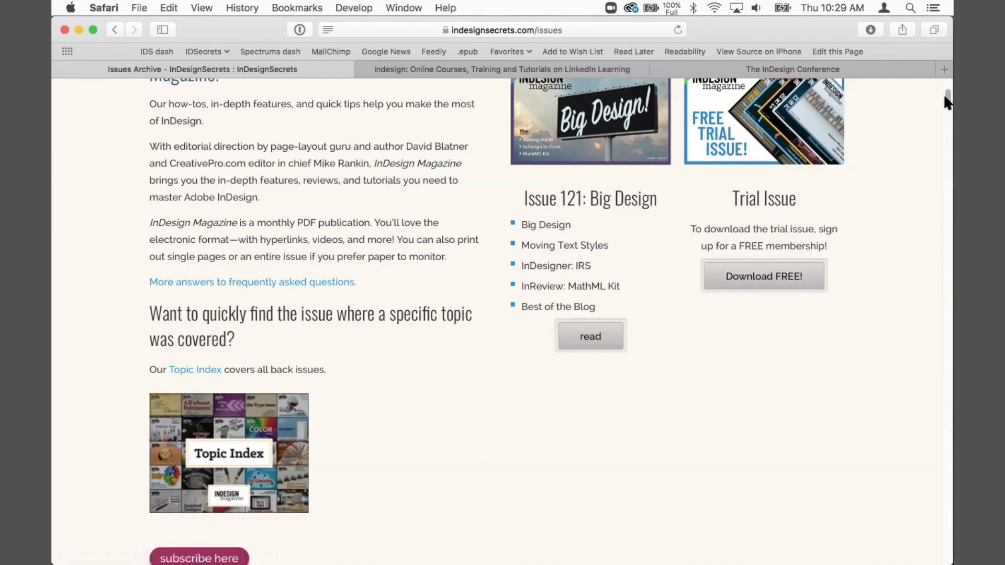
mouse_move(939, 104)
left_mouse_down()
mouse_move(938, 114)
mouse_move(941, 90)
left_mouse_up()
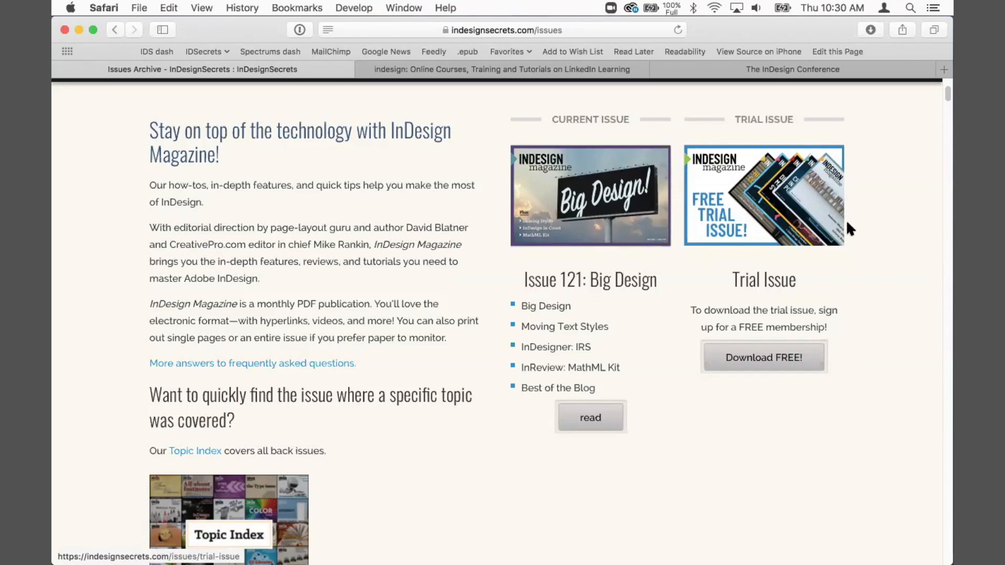
left_click_drag(947, 100, 945, 85)
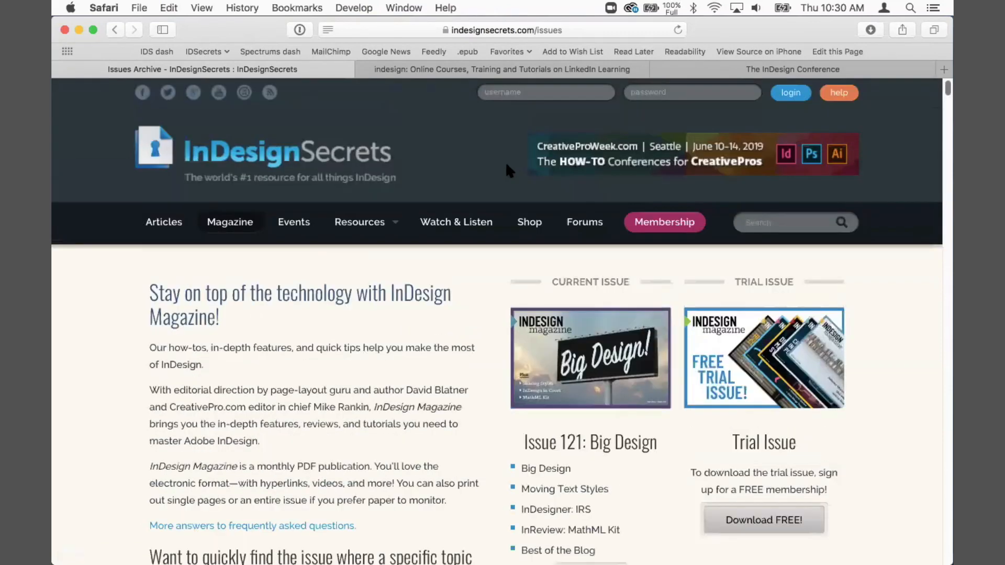
Step: View the open InDesign Conference tab and the LinkedIn Learning InDesign courses tab
left_click(722, 69)
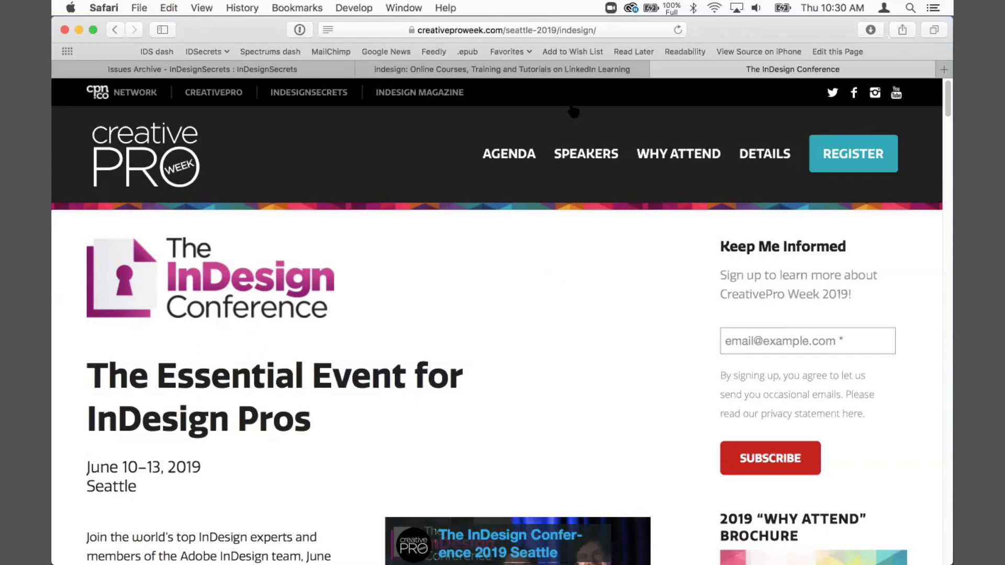
left_click(561, 70)
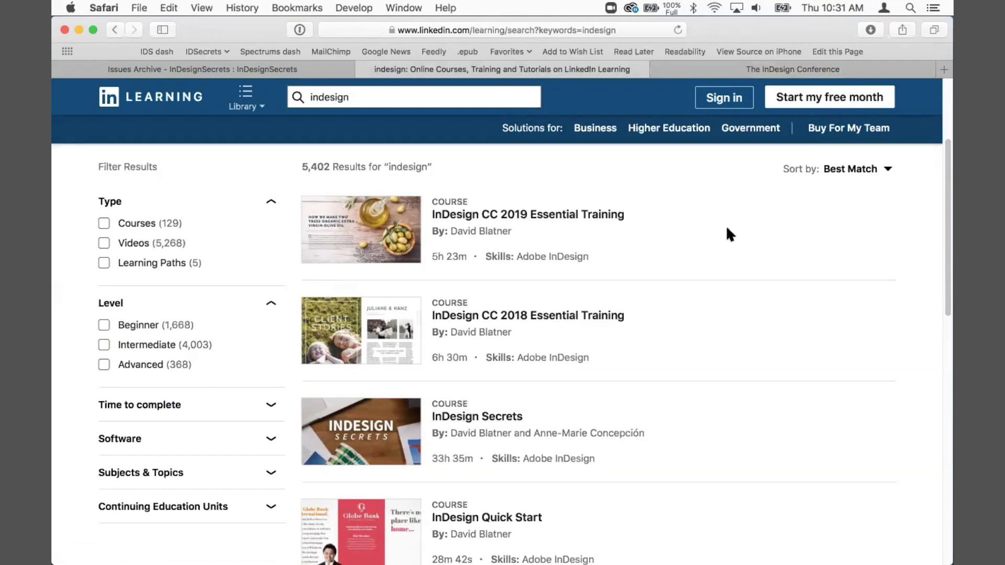
Step: Try to open youtbue.com/indesignsecrets in a new browser tab
key("super+t")
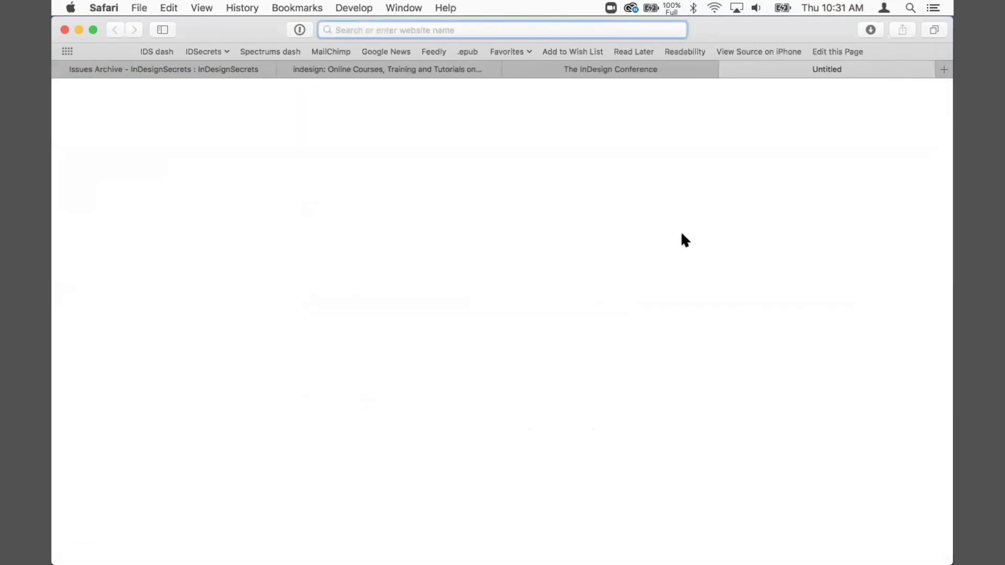
type("youtb")
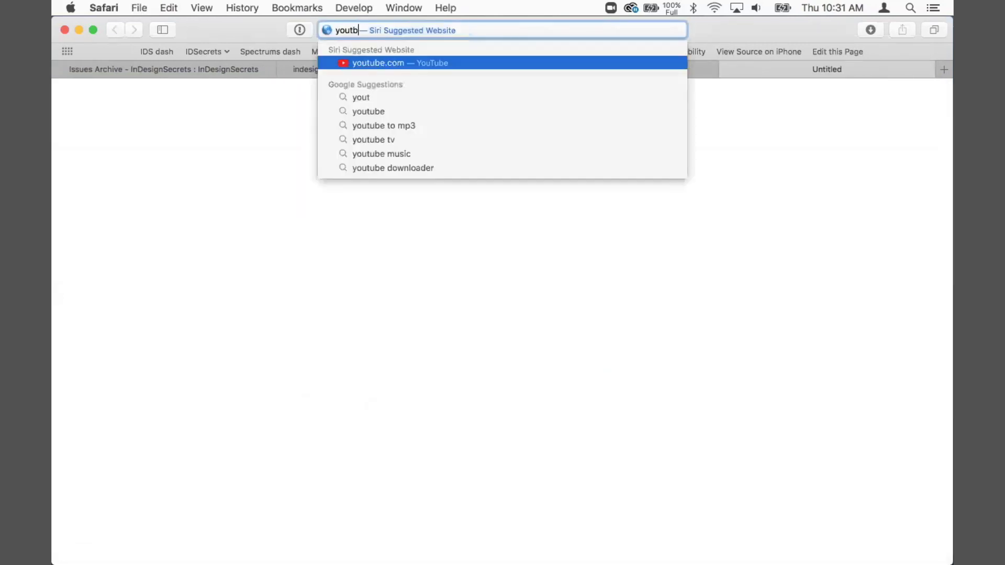
type("ue.com/indesignsecrets")
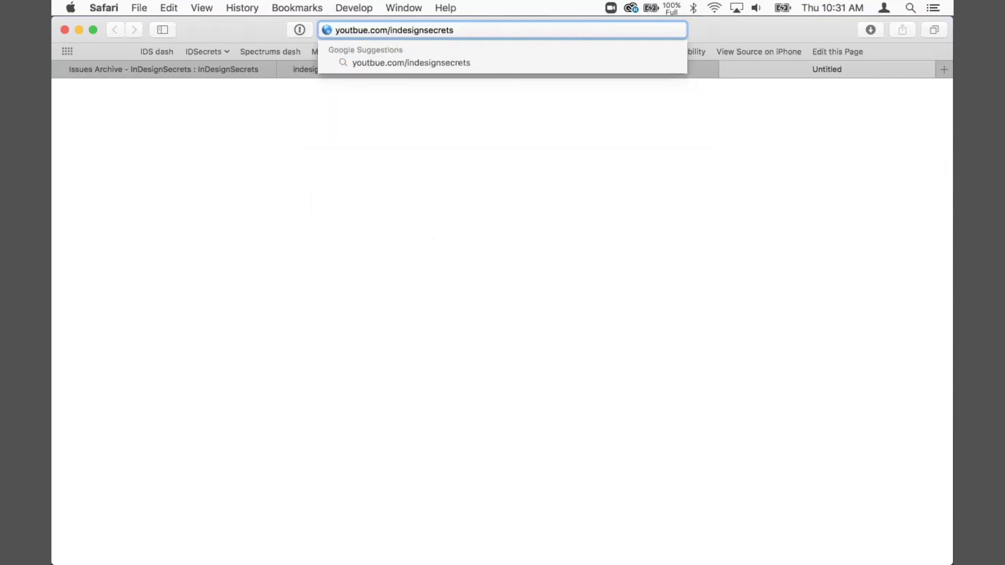
key("Return")
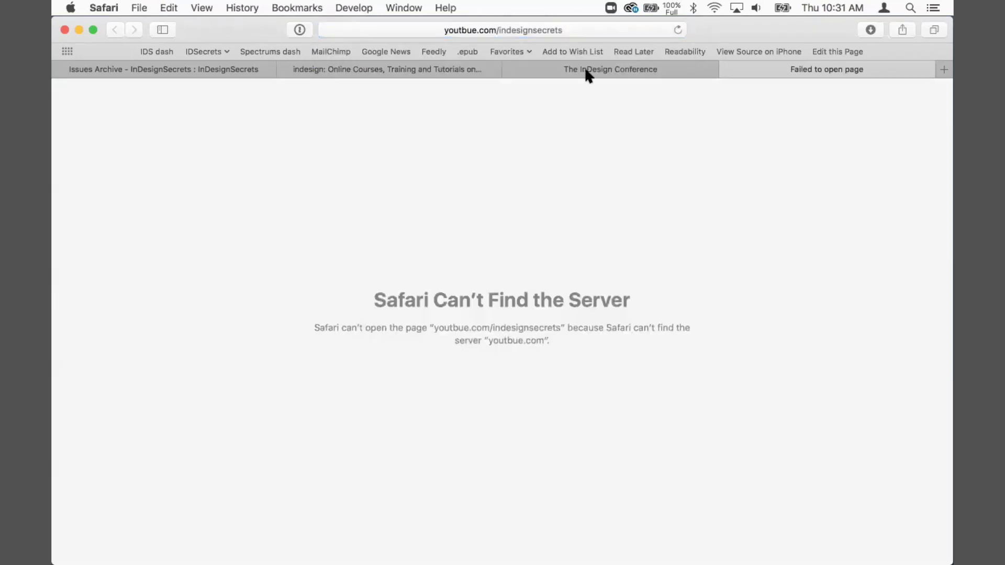
left_click(596, 30)
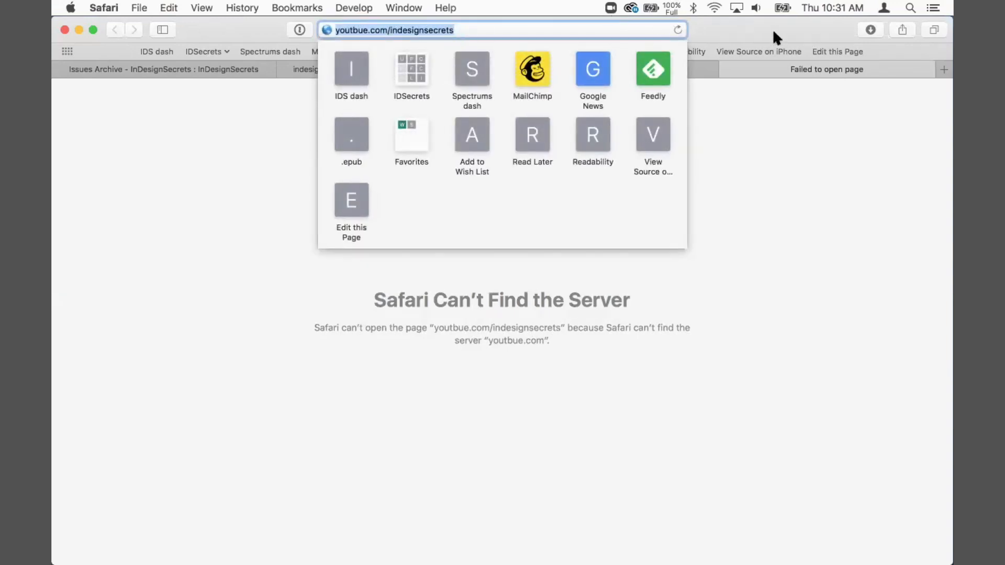
left_click_drag(772, 29, 774, 42)
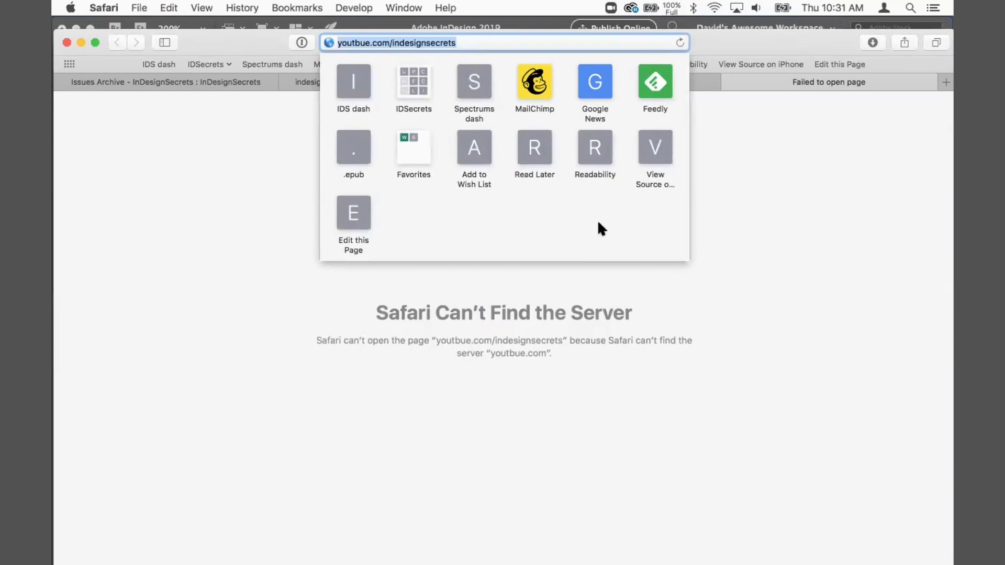
left_click(778, 216)
left_click_drag(770, 47, 771, 51)
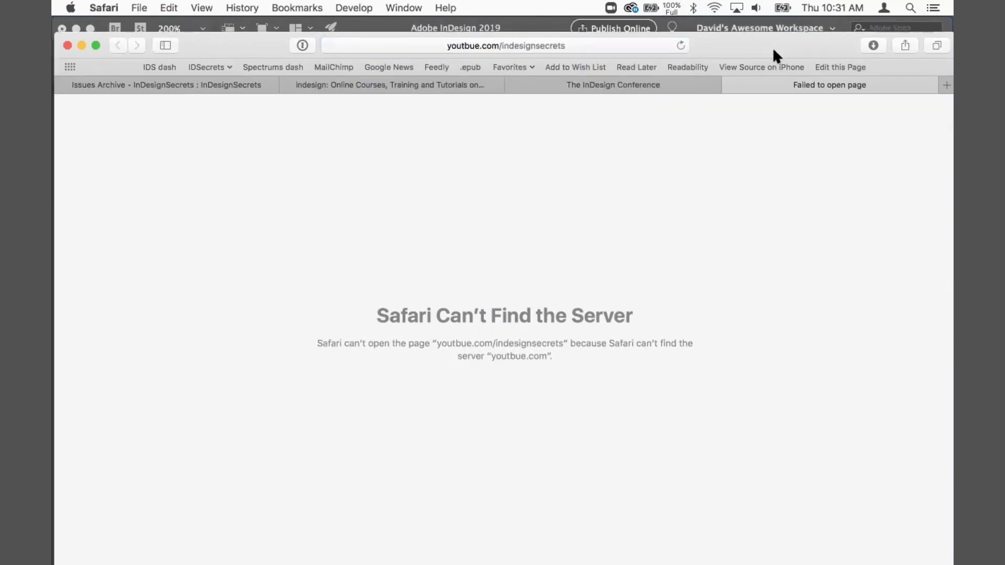
Step: Open youtube.com/indesignsecrets in the current tab
key("super+l")
type("youtube.com")
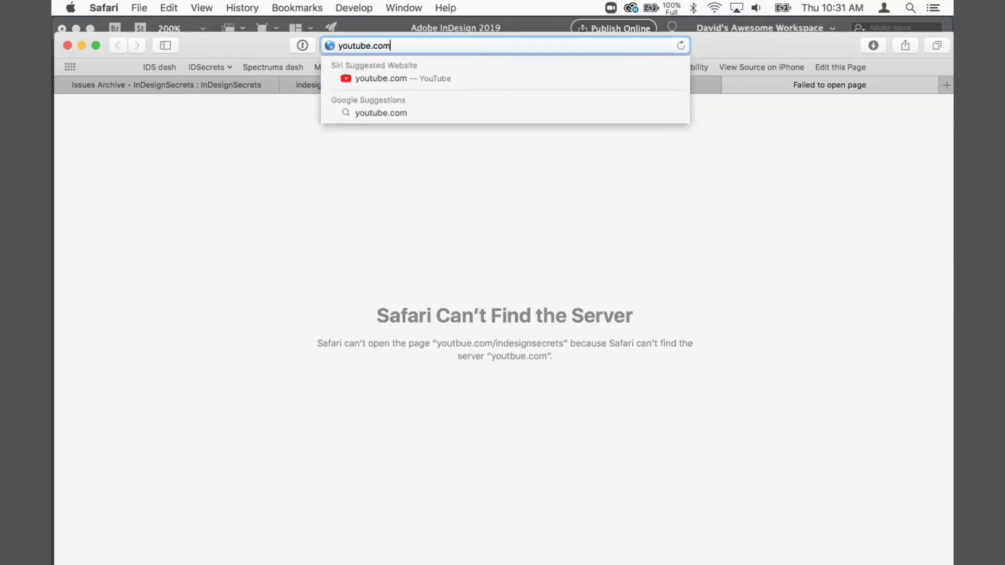
type("/indesignsecrets")
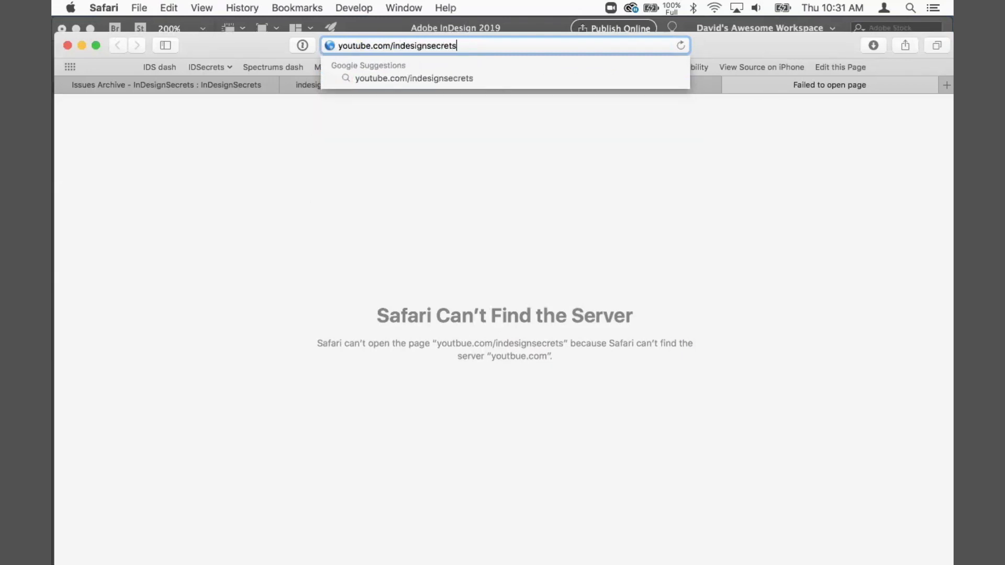
key("Return")
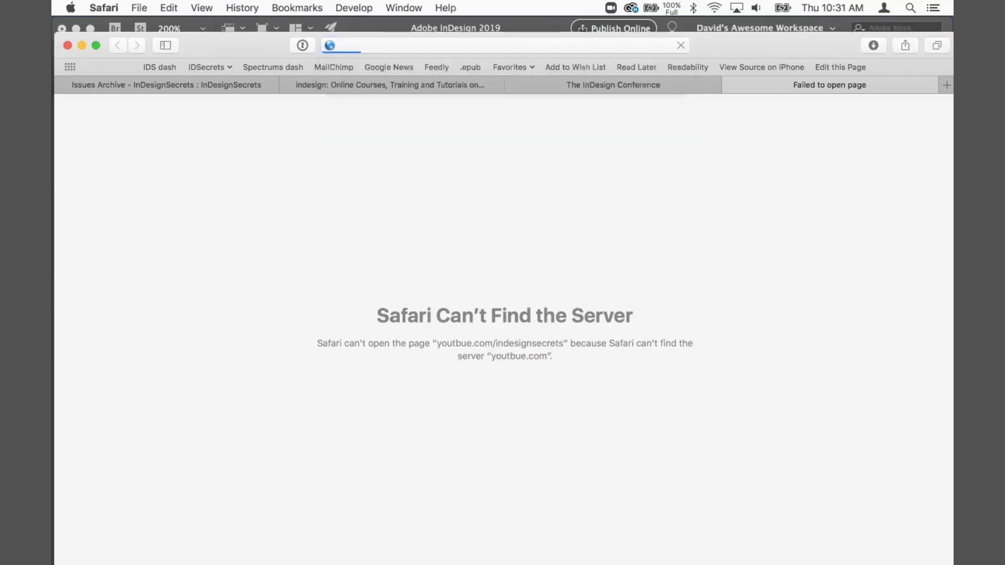